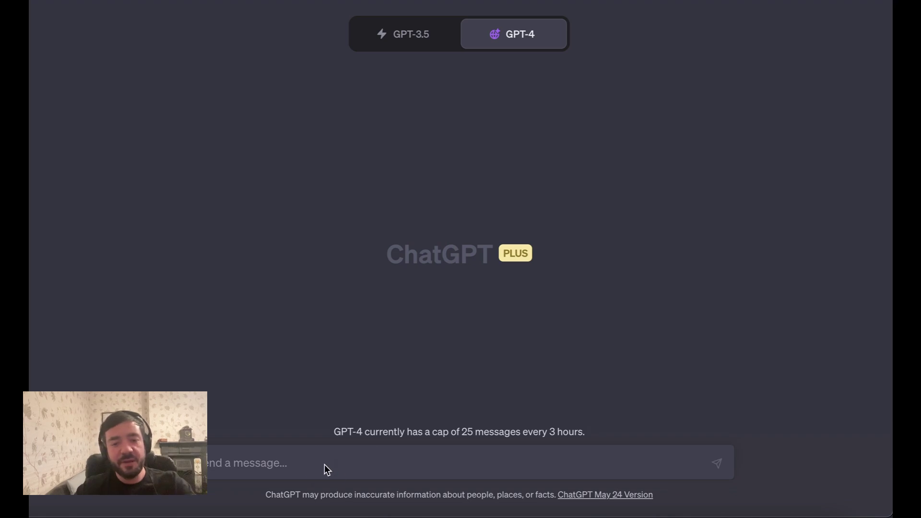
Draft the prompt: Write a blog post on "the merits of value based pricing for agencies".
click(286, 462)
text(Ia blog post on)
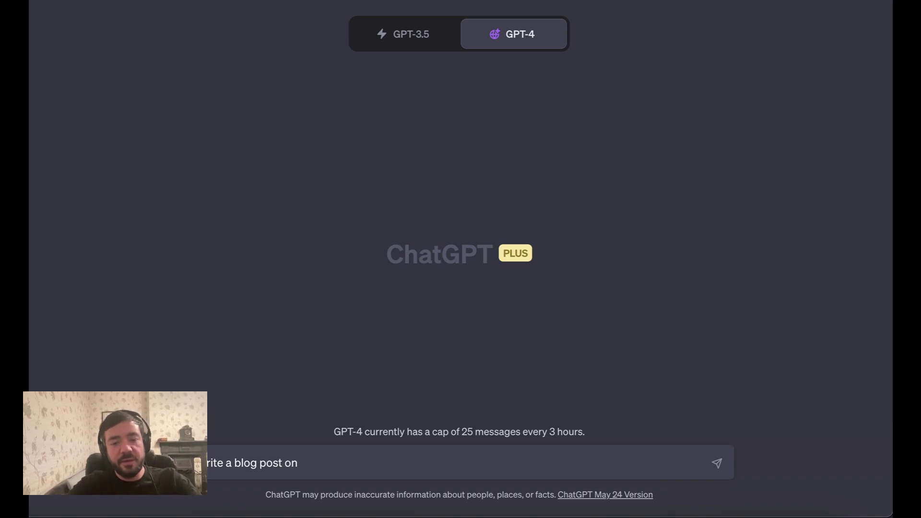
text( value)
key(BackSpace)
key(BackSpace)
key(BackSpace)
key(BackSpace)
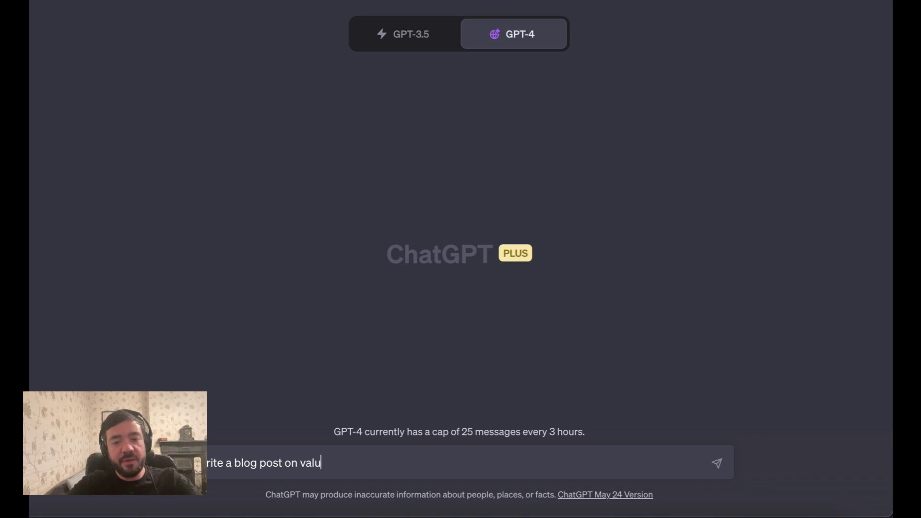
text(")
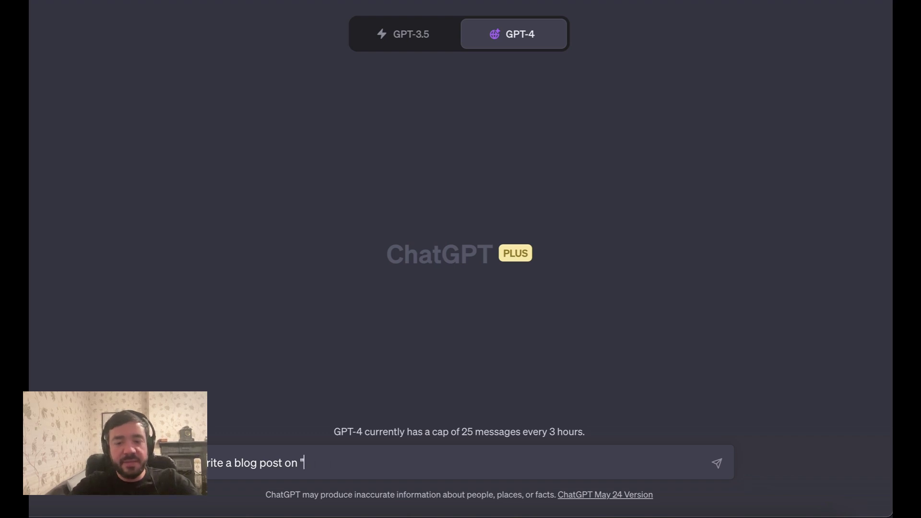
text(the merits of va)
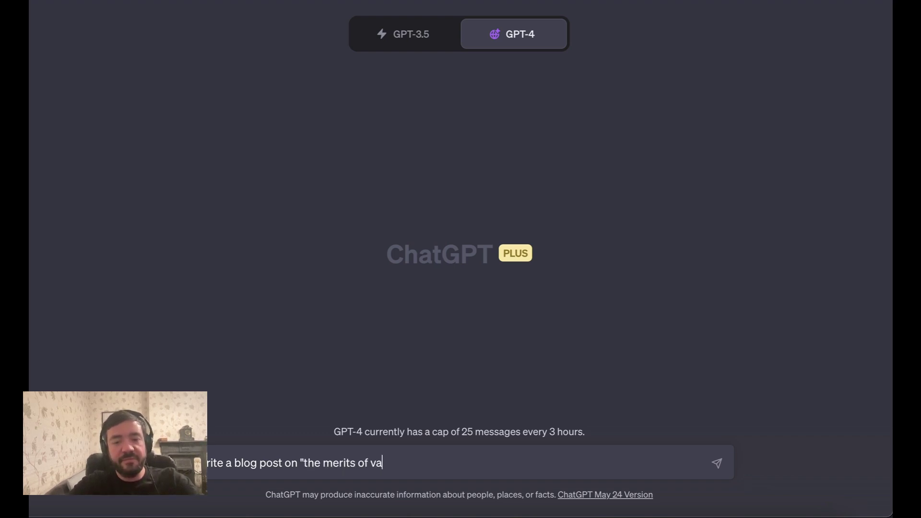
text(lue based prici)
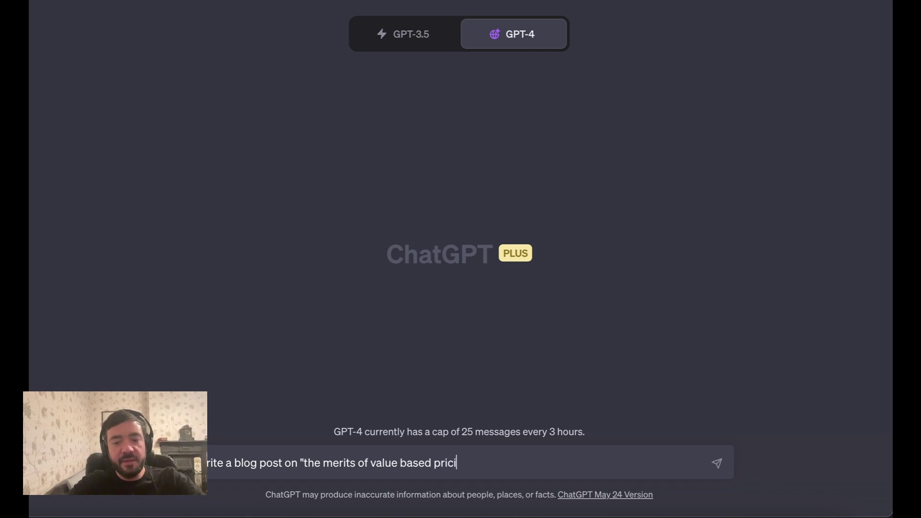
text(ng for a)
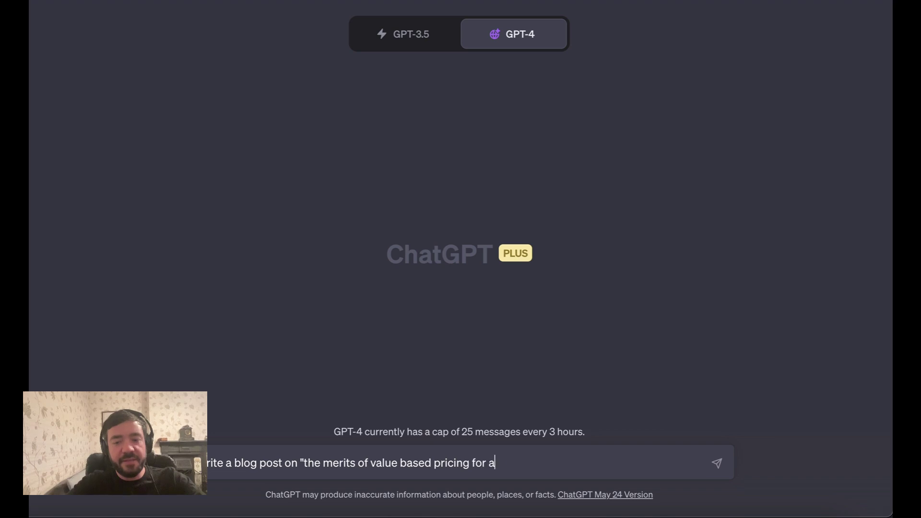
text(gencies")
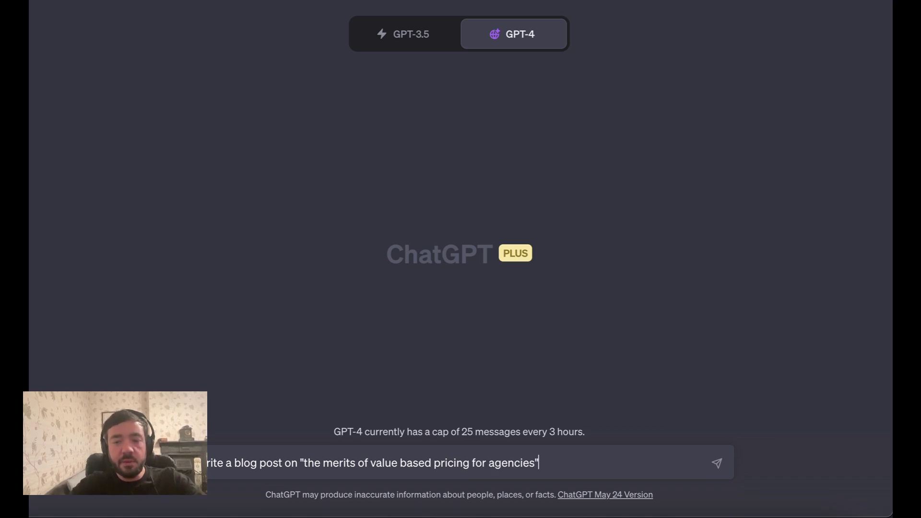
Replace "merits" with "danger" in the drafted blog post prompt and send it.
double_click(338, 463)
text(danger)
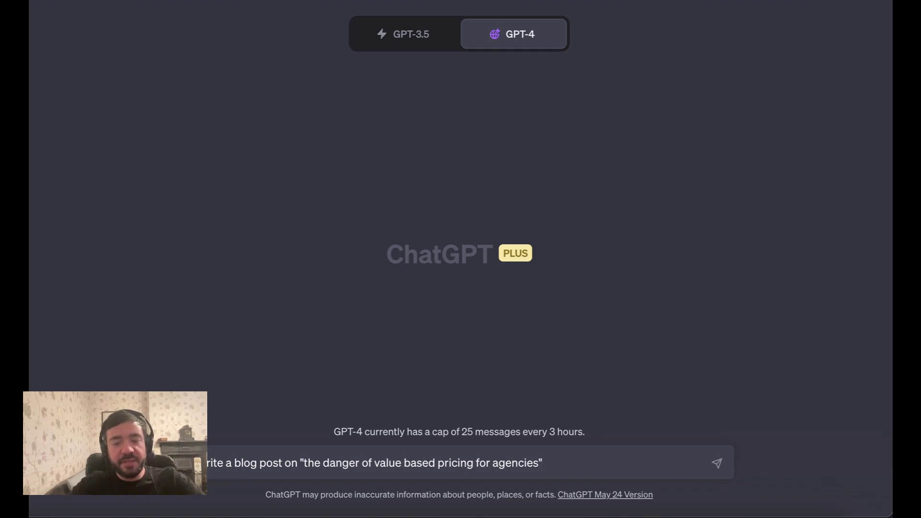
click(564, 463)
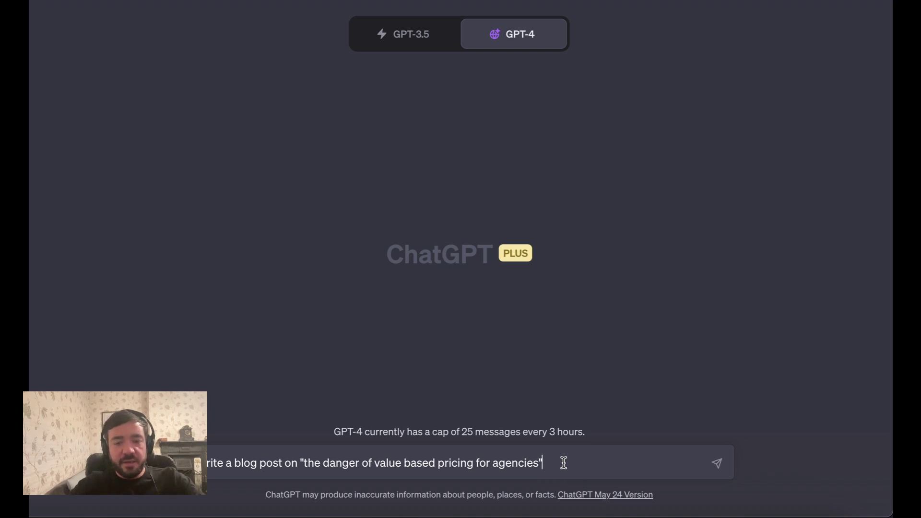
key(Return)
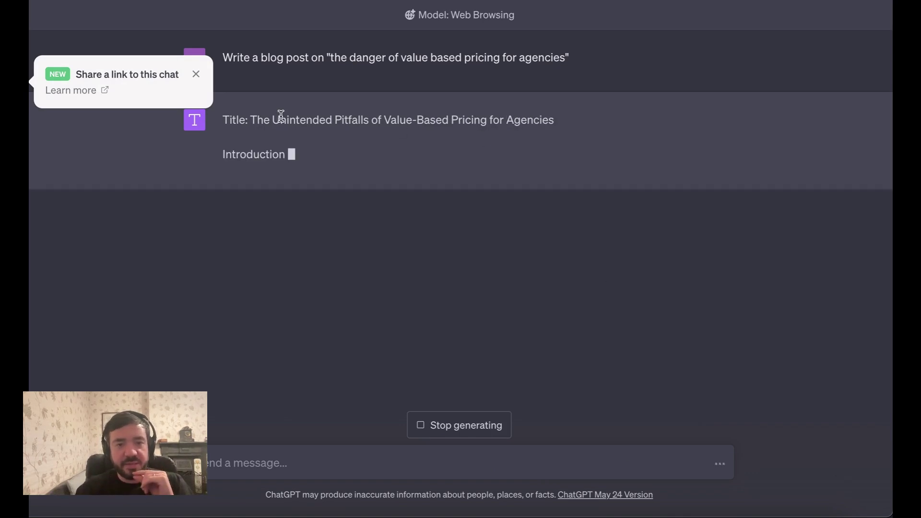
Dismiss the chat-sharing notice and stop the blog post generation to review the partial text.
click(192, 75)
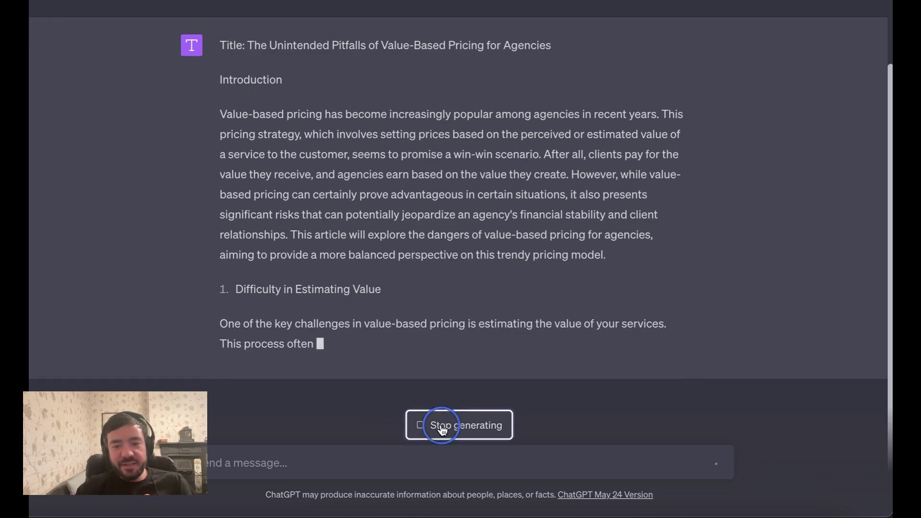
click(439, 426)
scroll(413, 246, up, 1)
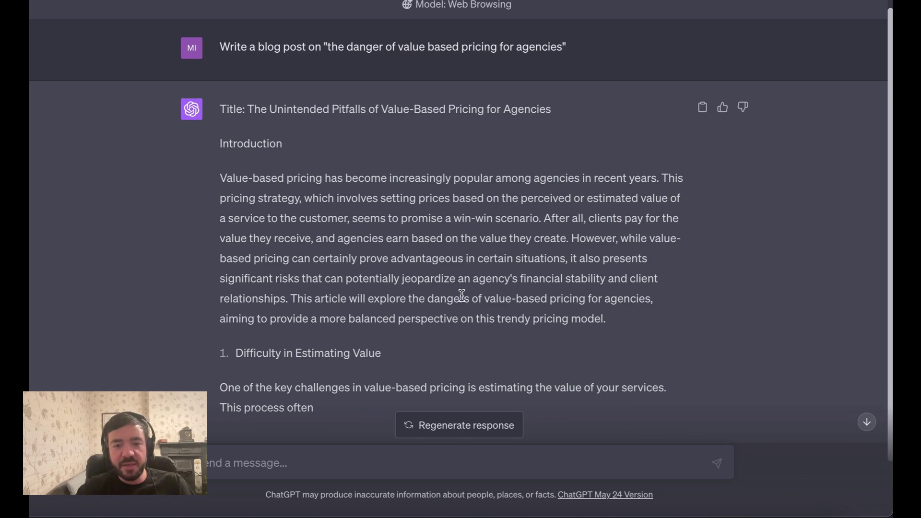
scroll(364, 367, down, 2)
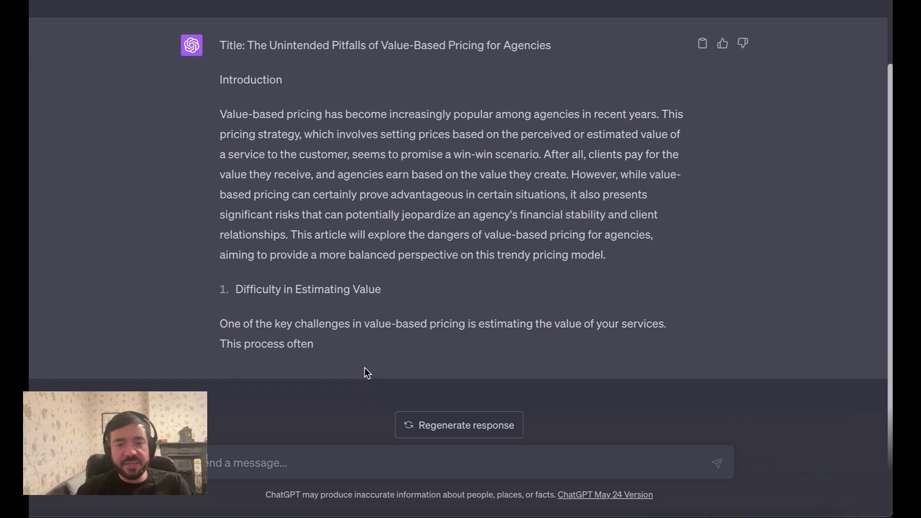
scroll(343, 303, up, 2)
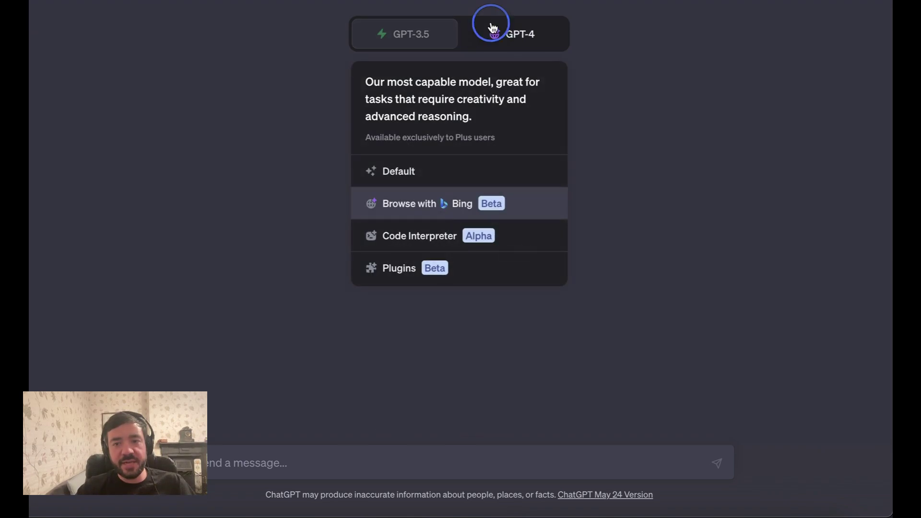
Set the new chat to GPT-4 with the Browse with Bing option.
click(501, 34)
mouse_move(513, 35)
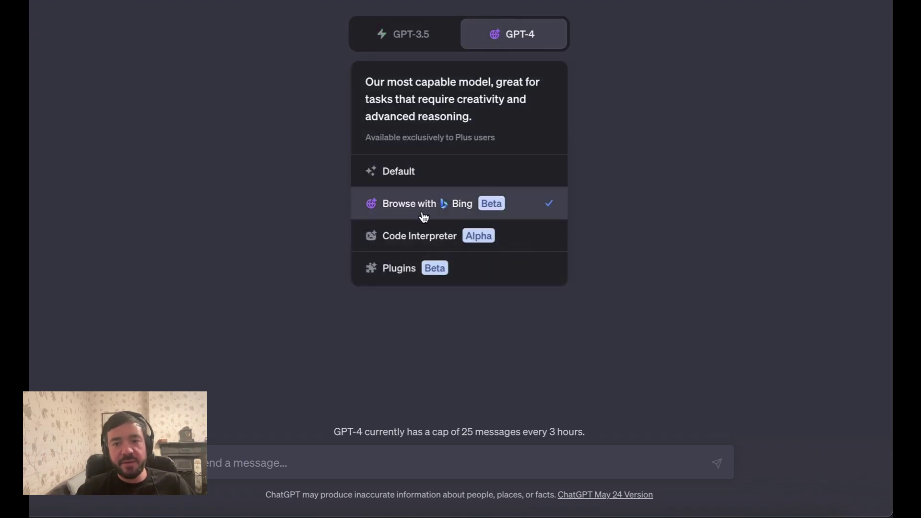
click(450, 206)
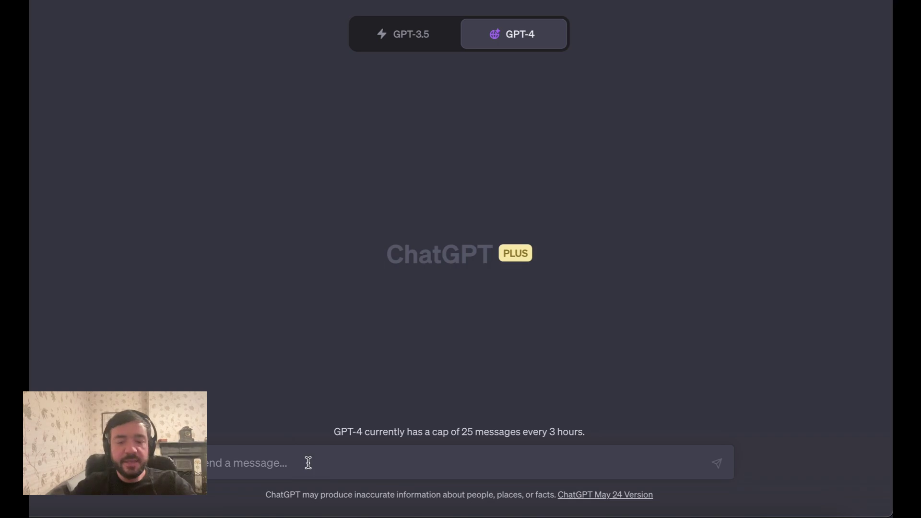
Send the prompt: Please look up "the dangers of value-based pricing in agencies" and provide a summary:.
text(Please look up {topic} and provide a summary:)
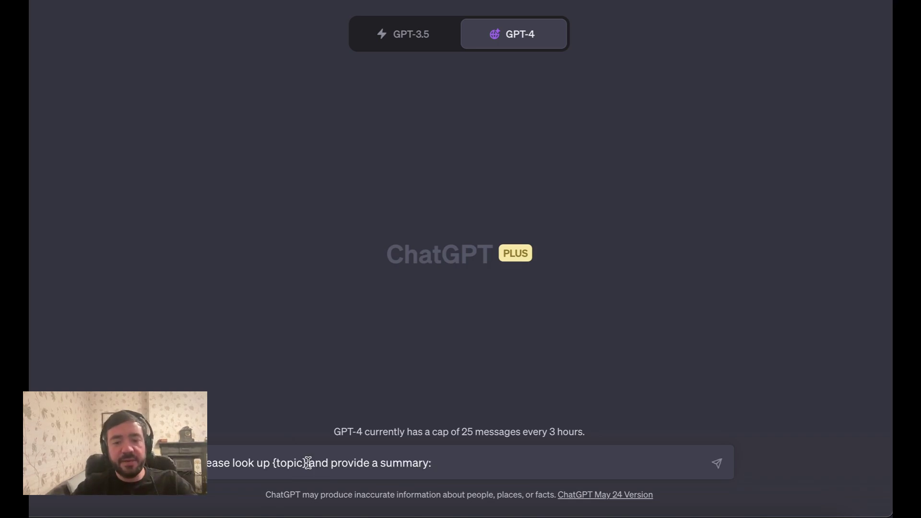
drag(307, 463, 273, 462)
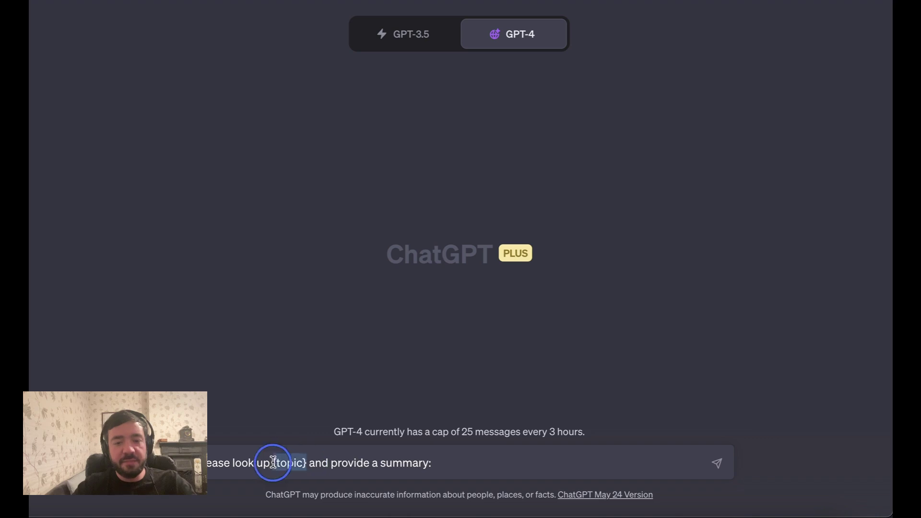
key(BackSpace)
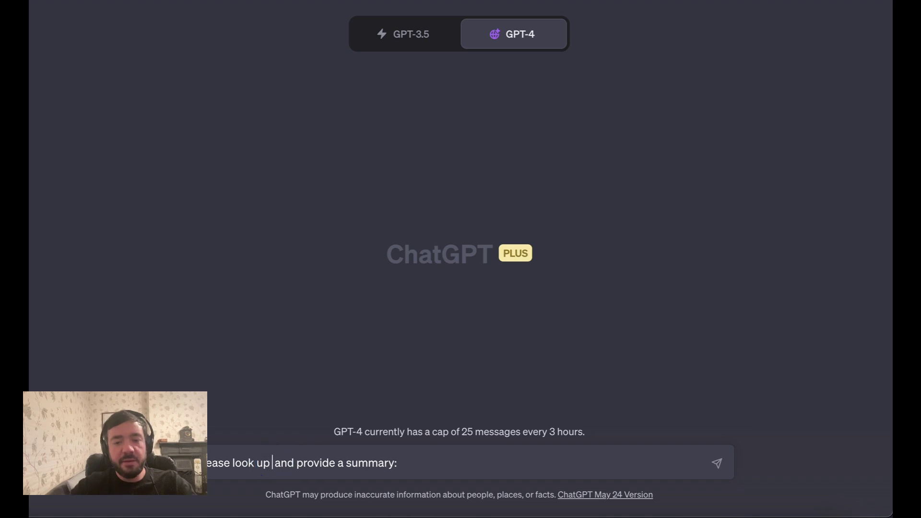
text(")
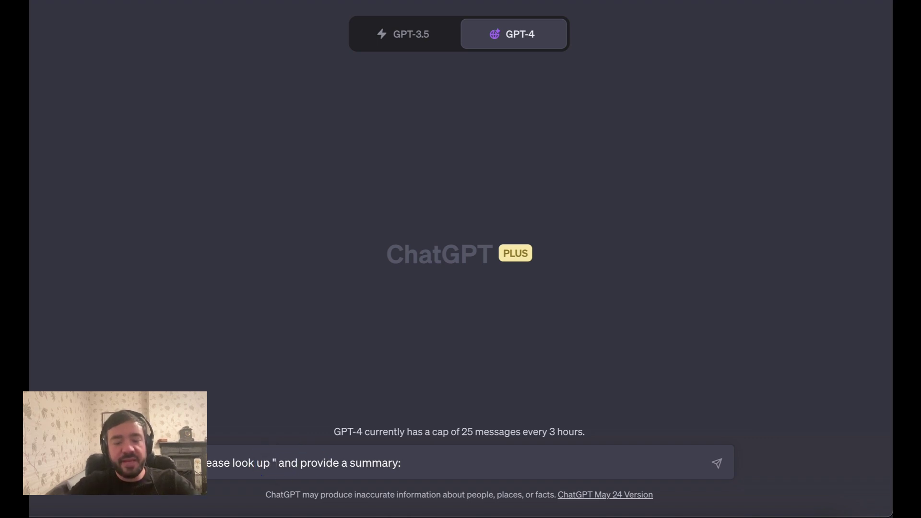
text(the dangers of v)
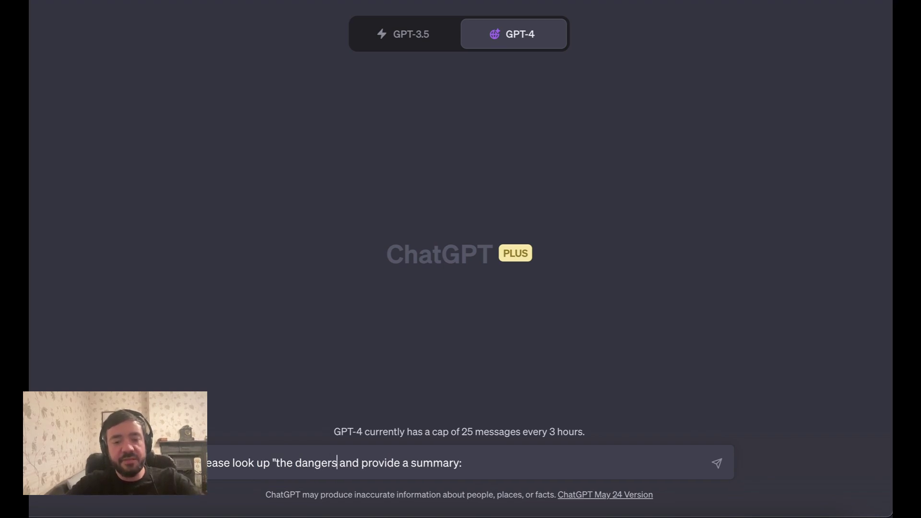
text(alue-based pr)
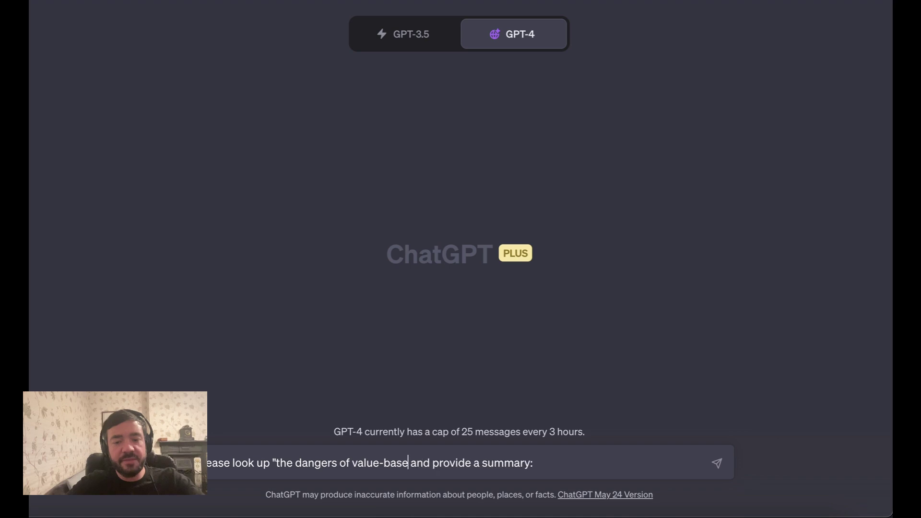
text(icing in agencie)
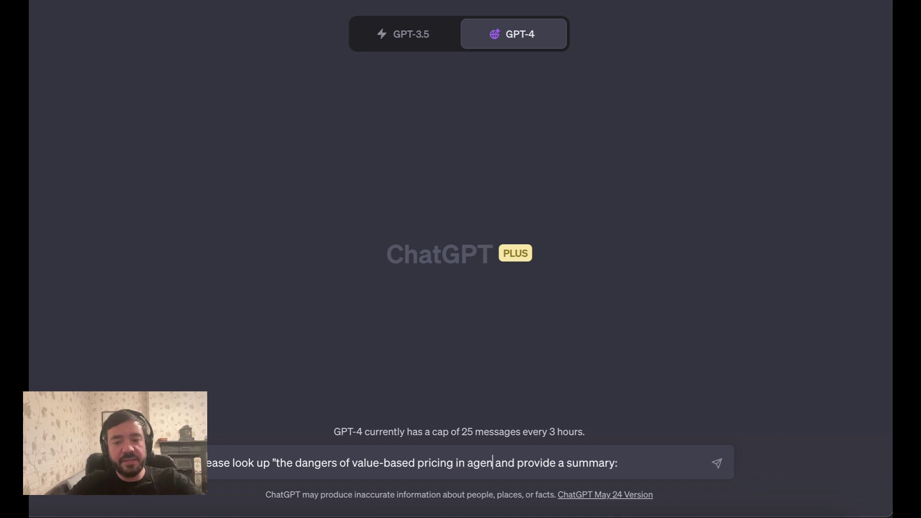
text(s")
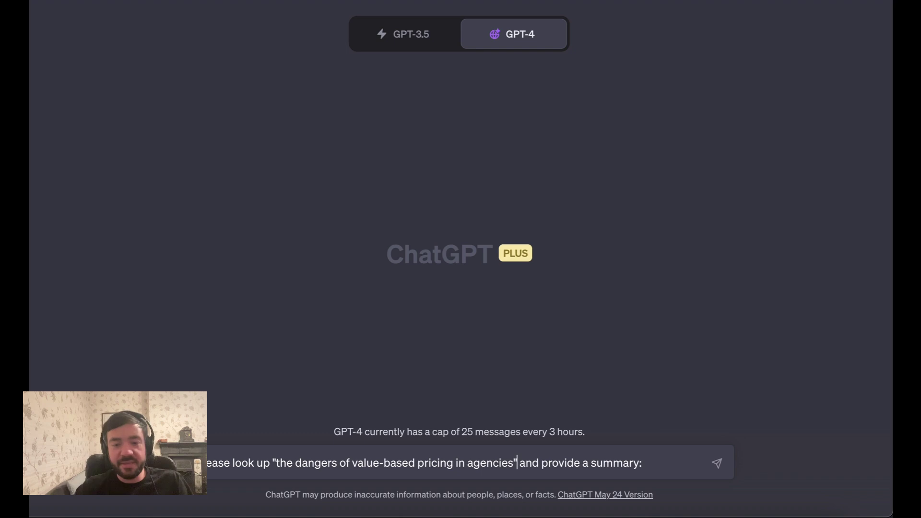
key(Return)
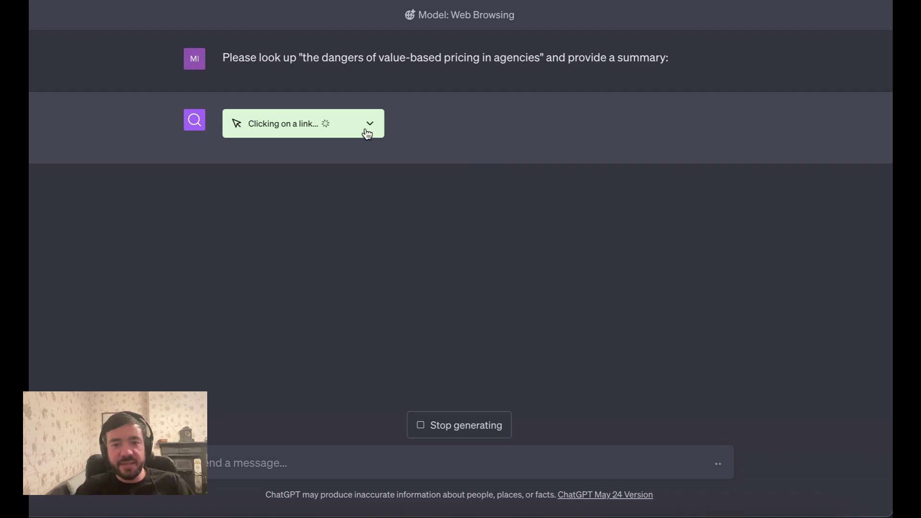
Examine the browsing details and their sources, and read through the numbered summary of value-based pricing dangers.
click(369, 127)
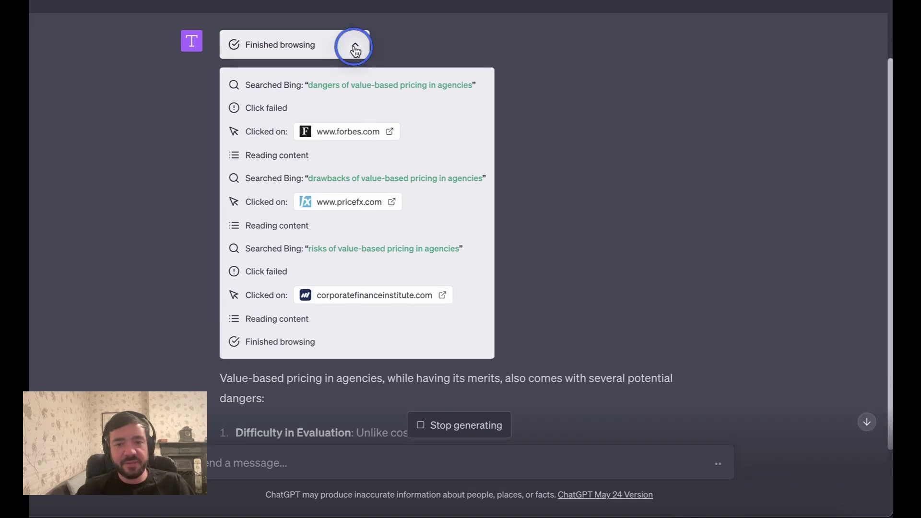
click(355, 45)
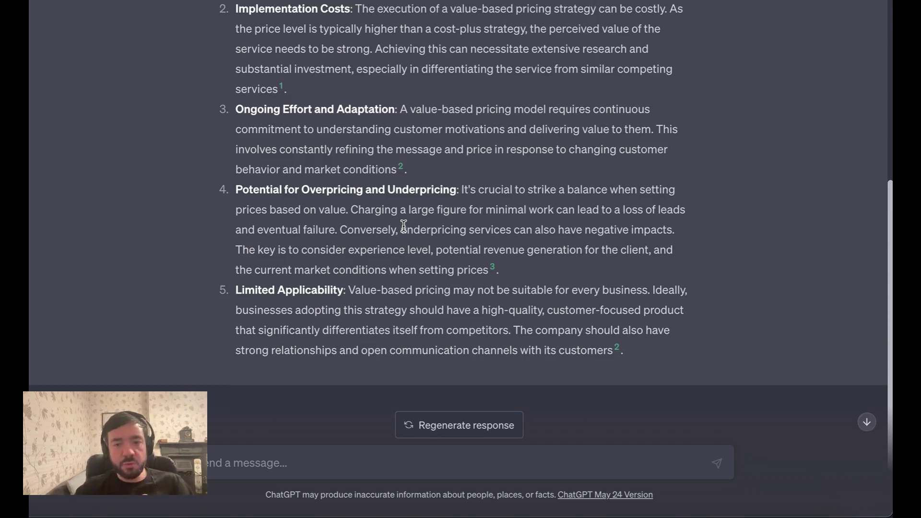
scroll(404, 226, up, 3)
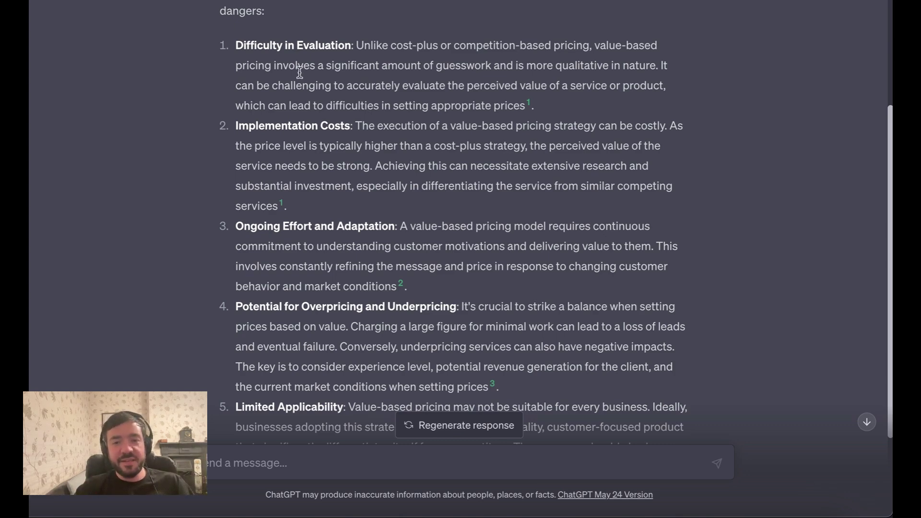
scroll(301, 77, up, 2)
scroll(302, 81, down, 2)
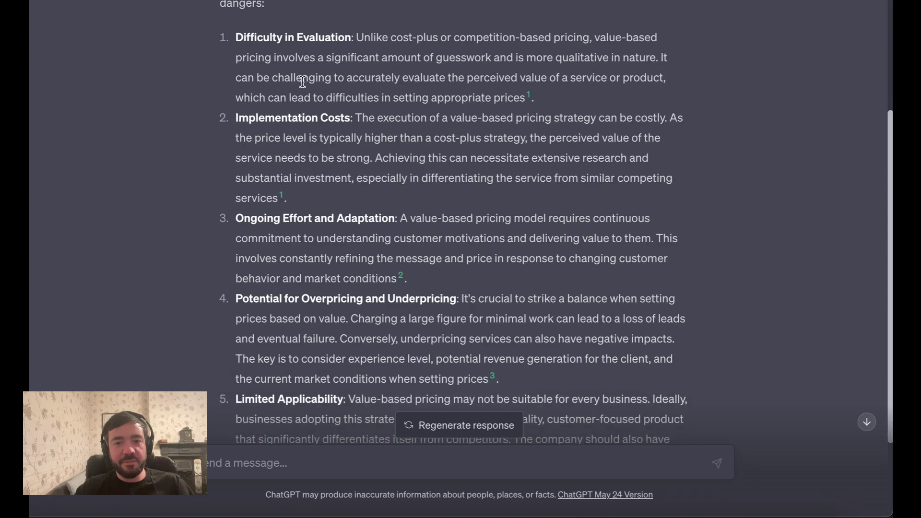
scroll(303, 205, down, 1)
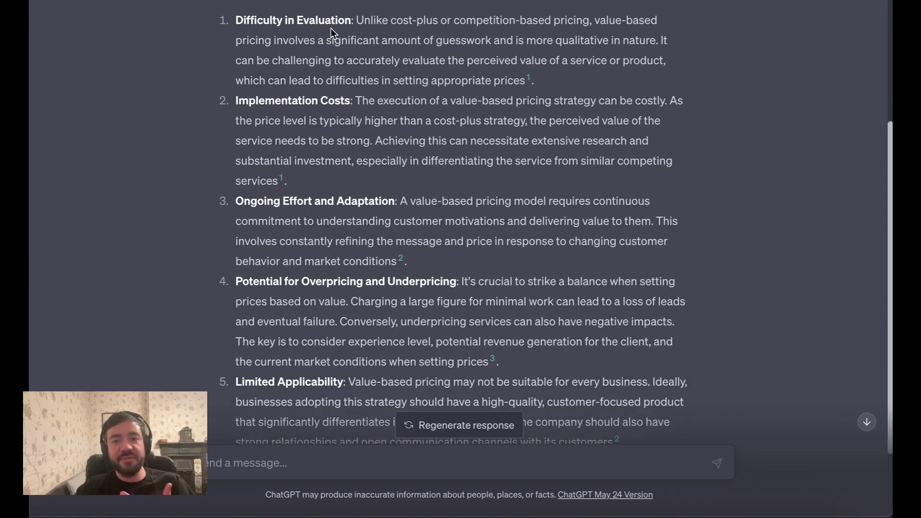
scroll(341, 187, down, 2)
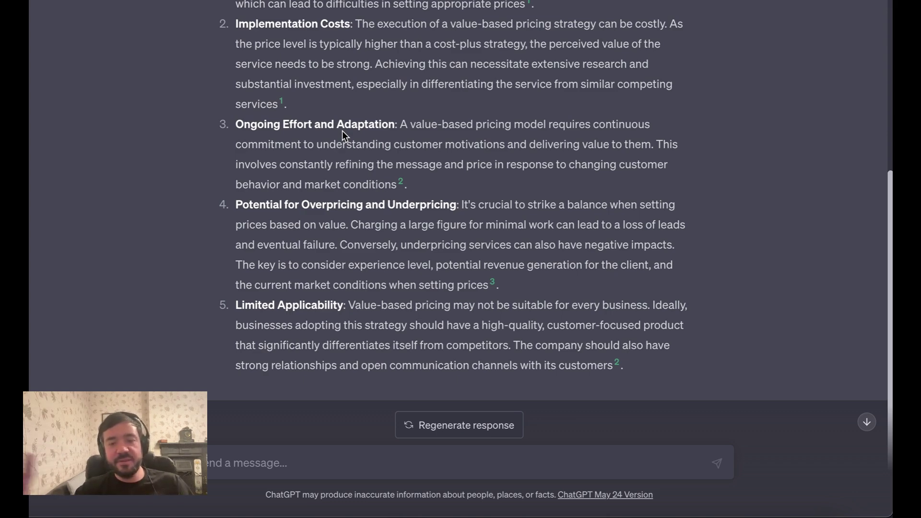
scroll(353, 172, down, 1)
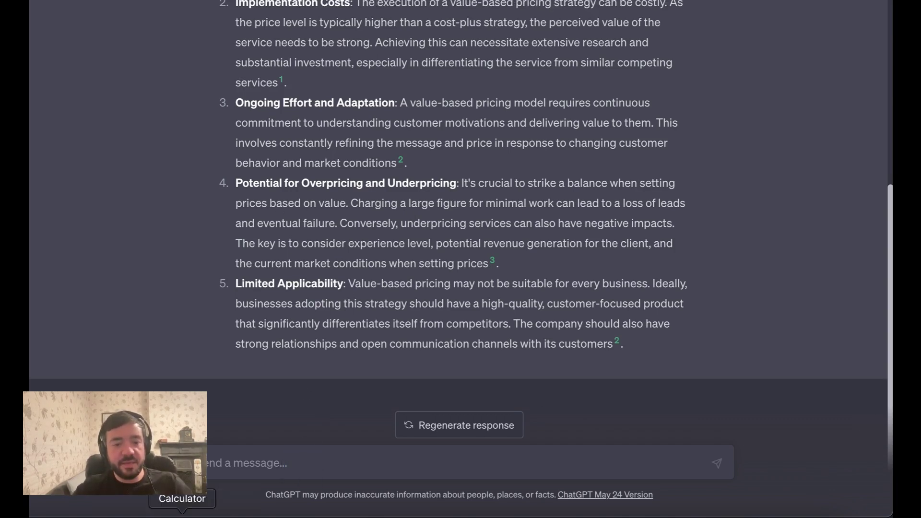
Copy the "Ask me five interview questions on {topic}" prompt from the text editor's prompt list into the ChatGPT message.
click(89, 513)
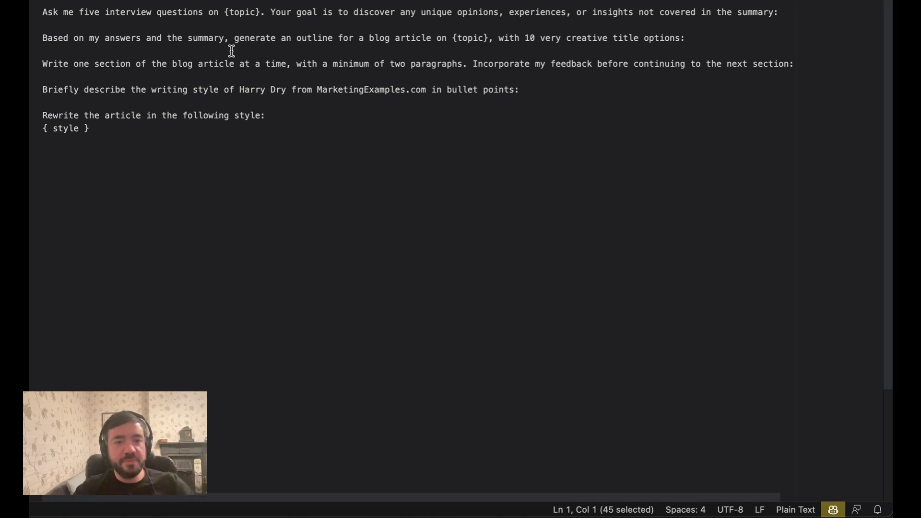
click(686, 36)
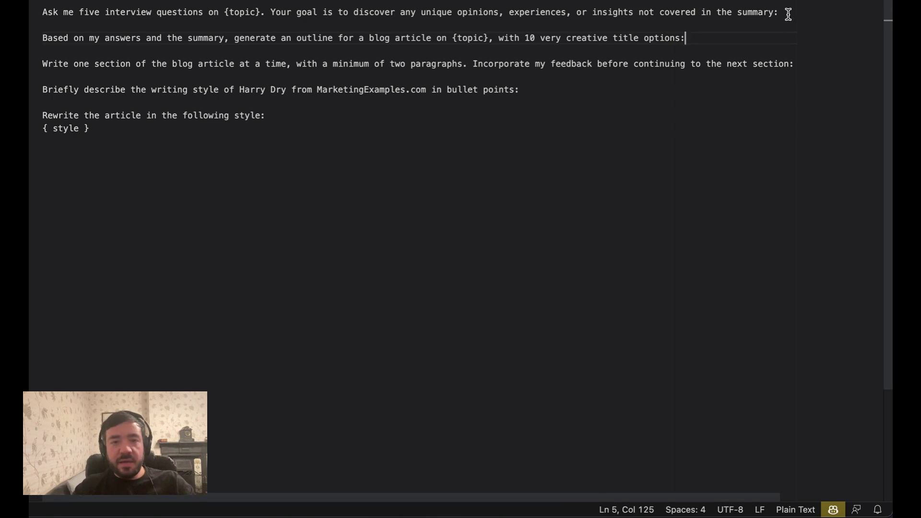
drag(785, 13, 267, 14)
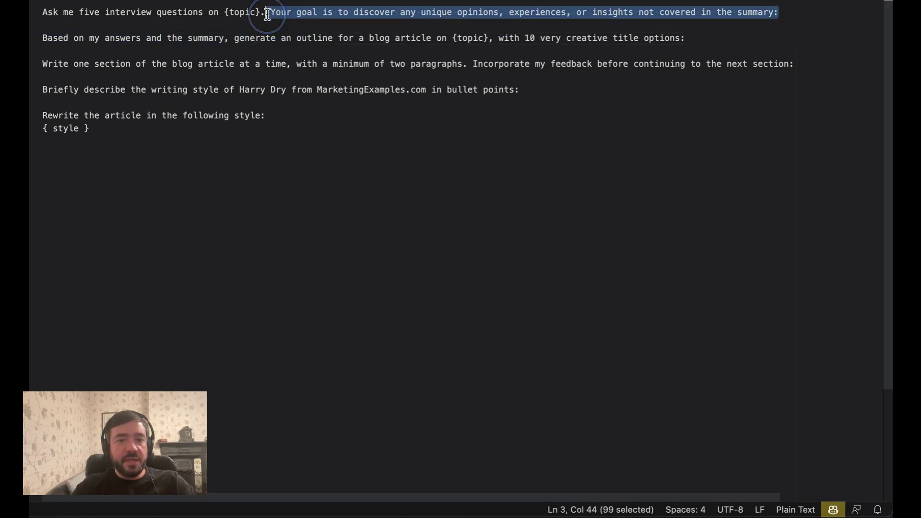
key(super+shift+Left)
key(ctrl+c)
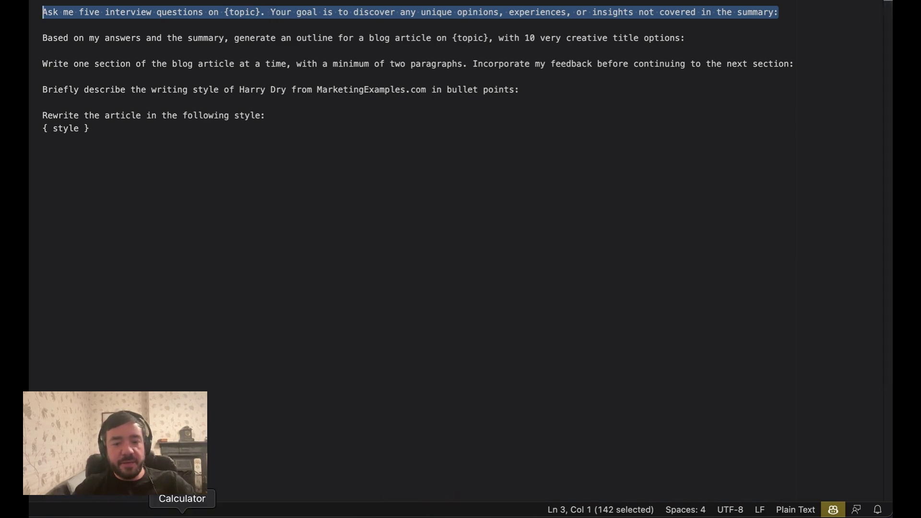
click(368, 517)
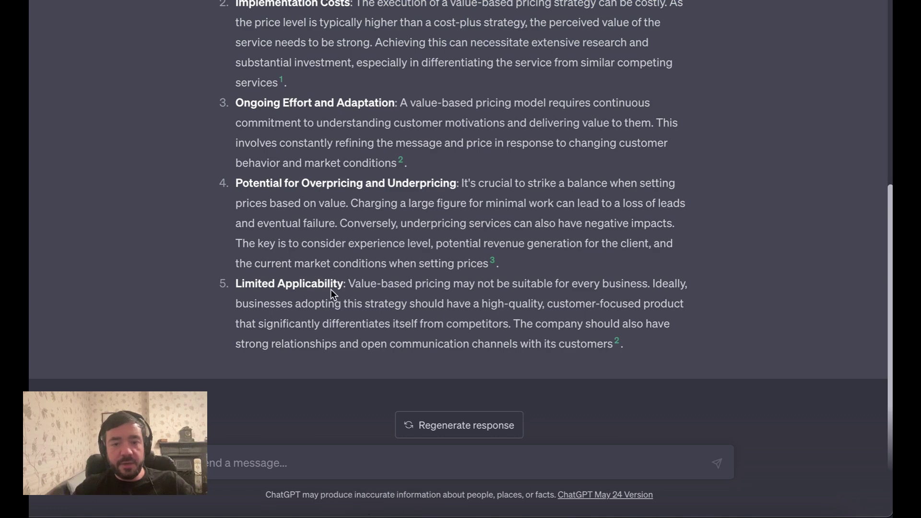
click(265, 459)
key(ctrl+v)
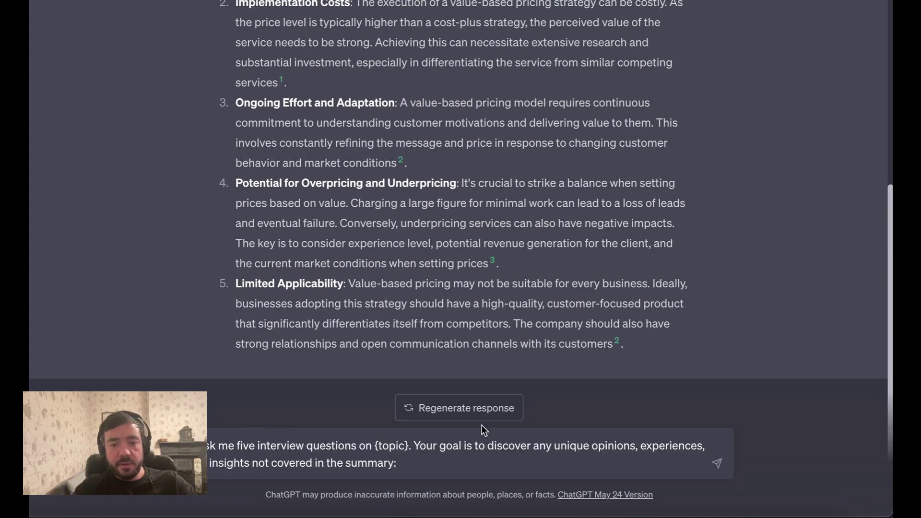
Replace {topic} with "the dangers of value-based pricing in agencies", copied from the first prompt, and send the interview questions request.
scroll(390, 241, up, 6)
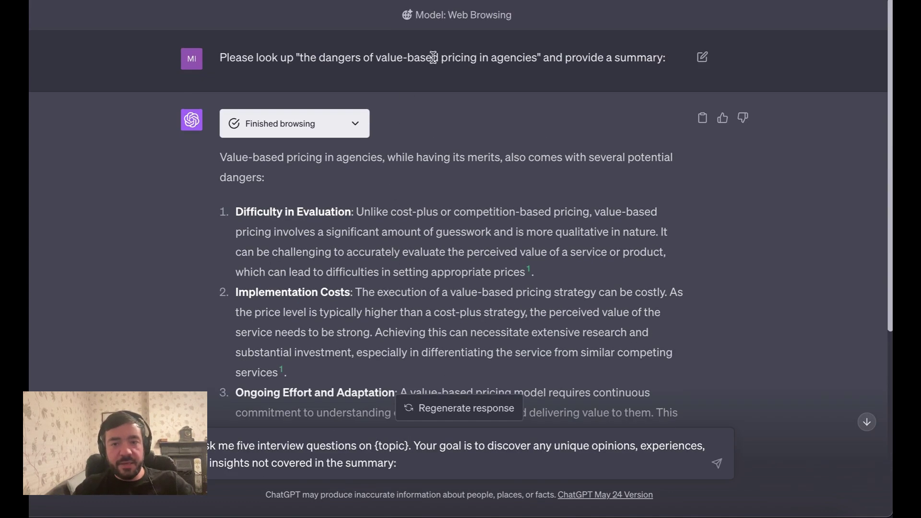
drag(295, 55, 541, 63)
key(ctrl+c)
scroll(541, 63, down, 6)
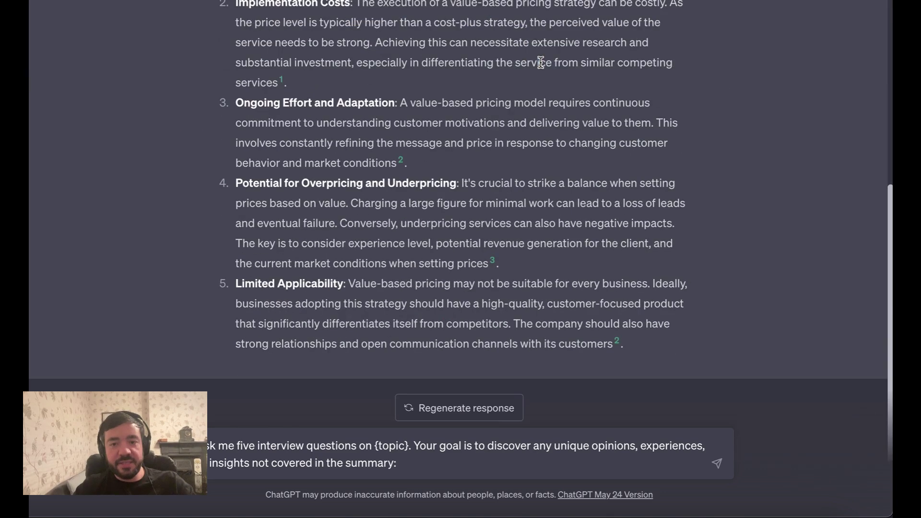
drag(374, 448, 409, 449)
text(")
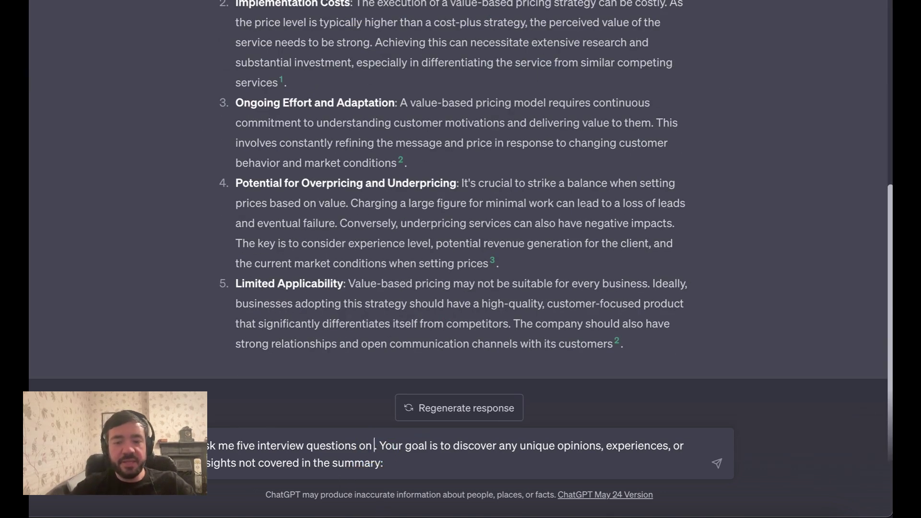
key(ctrl+v)
text(")
key(Return)
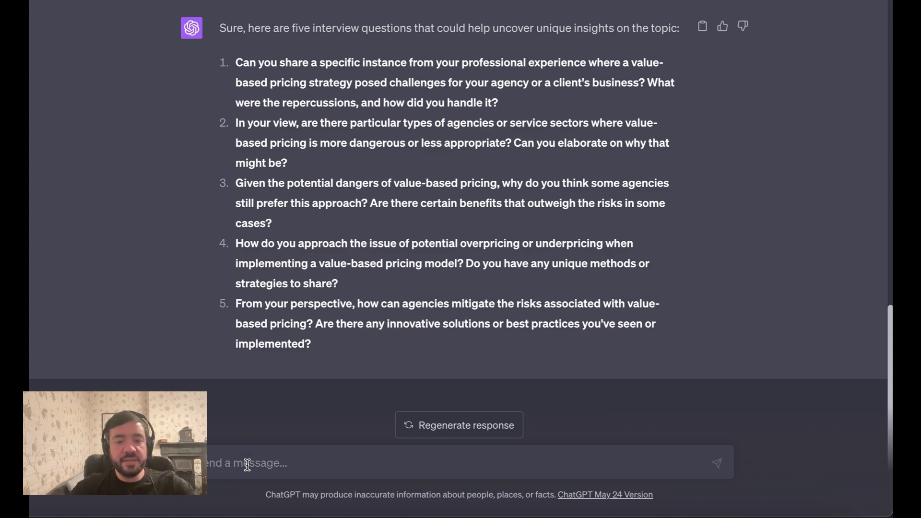
Start the reply to the first interview question with: Yes we used to sell tracking implementation and we.
text(I)
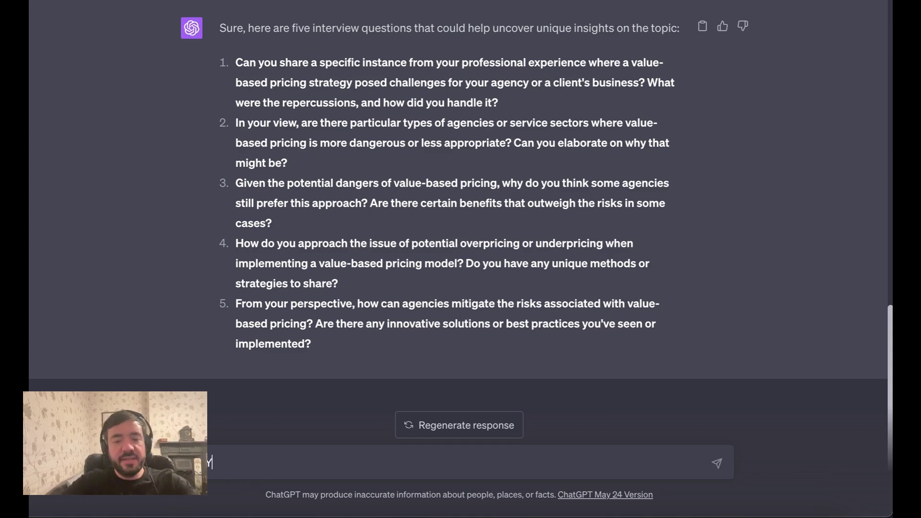
text(es we ha)
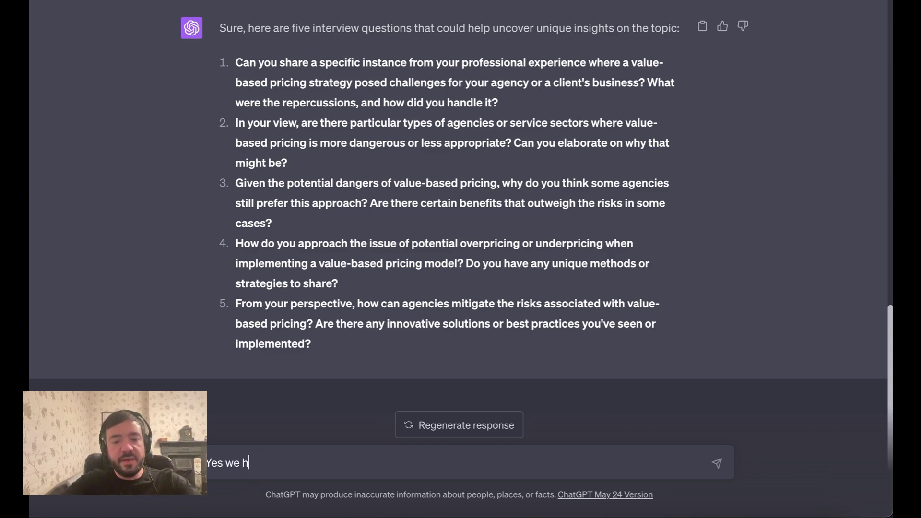
key(BackSpace)
key(BackSpace)
text(used to sell)
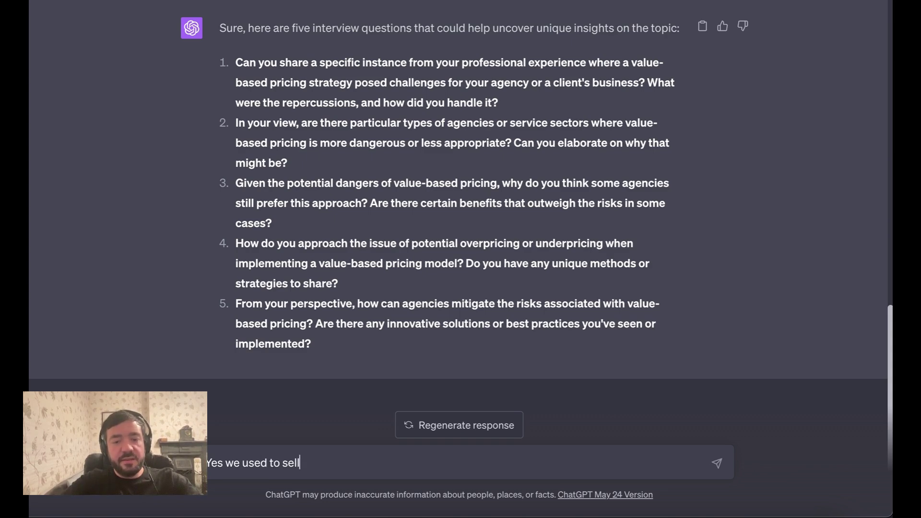
text( tracking )
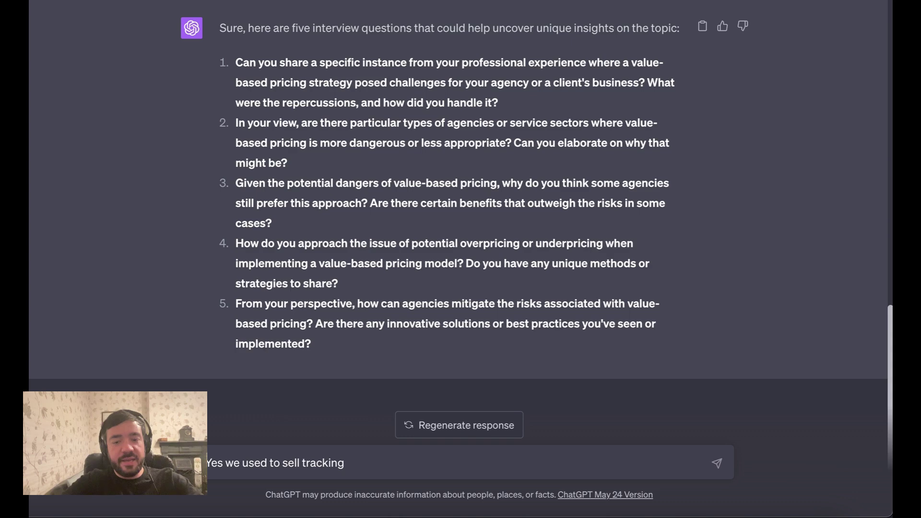
text(impleme)
key(BackSpace)
key(BackSpace)
key(BackSpace)
key(BackSpace)
text(le)
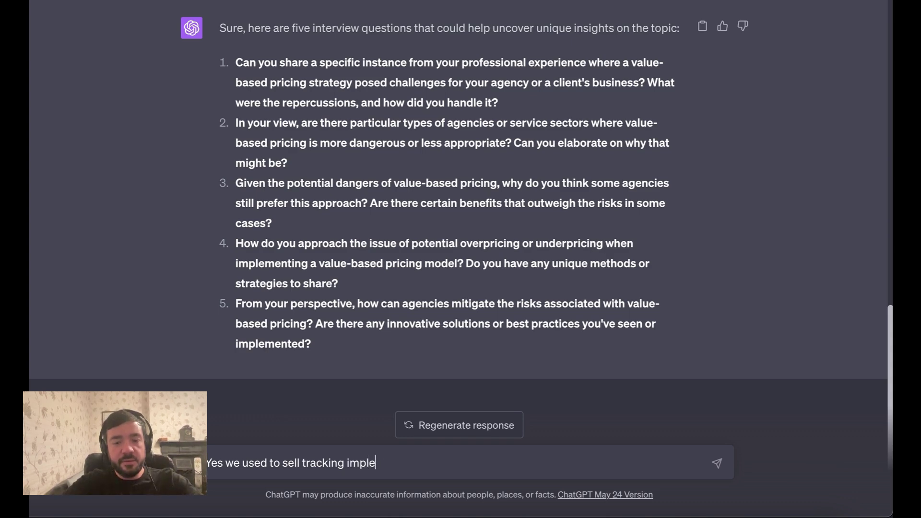
text(mentation and t)
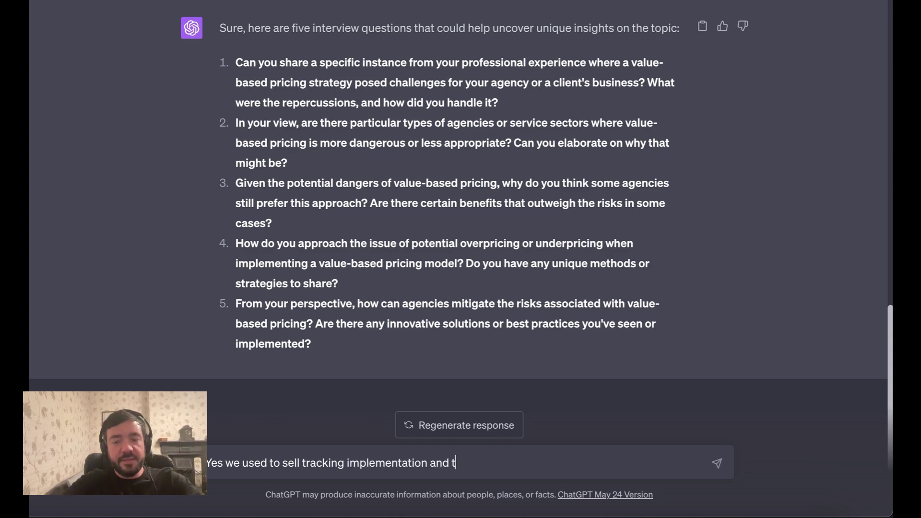
text(he)
key(BackSpace)
key(BackSpace)
key(BackSpace)
key(BackSpace)
text(we)
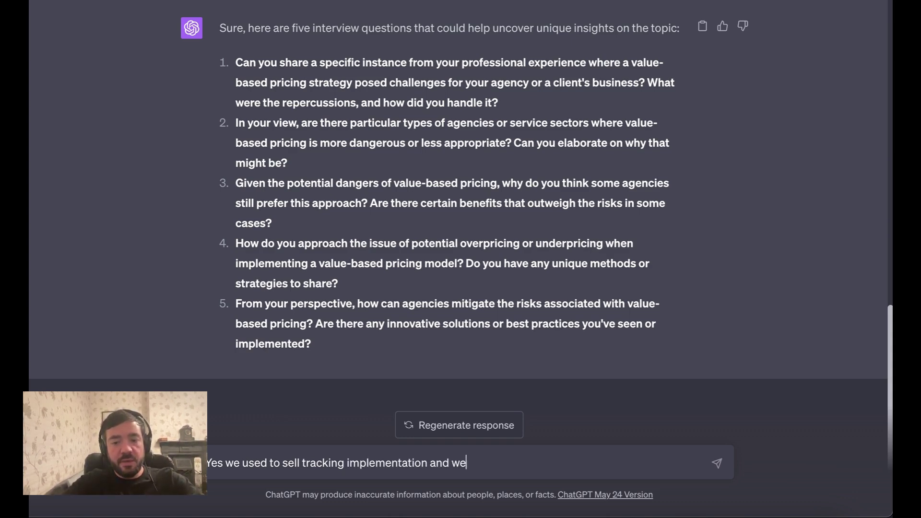
Complete the first answer: always underpriced when using value based pricing because customers expected tracking would be easier than it actually is.
text( always underpri)
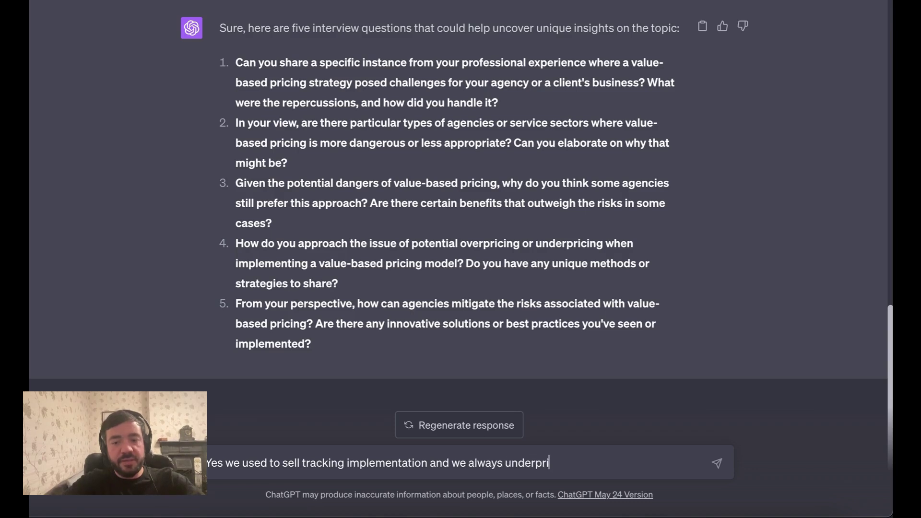
text(ced when using value )
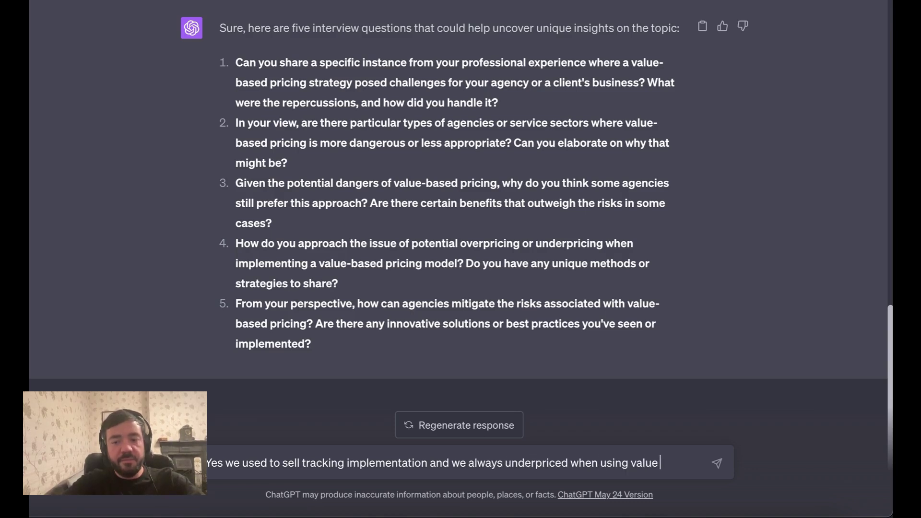
text(based pricing becauswe)
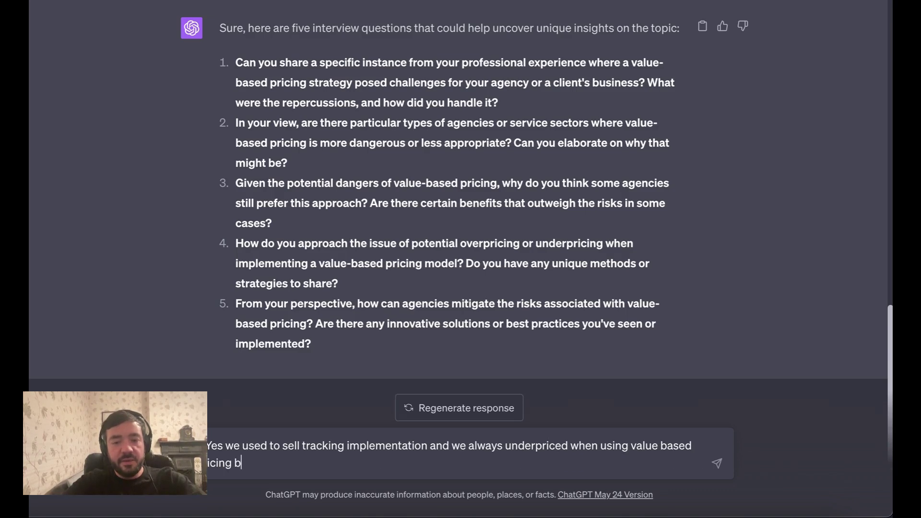
key(BackSpace)
key(BackSpace)
key(BackSpace)
text(e customers expected )
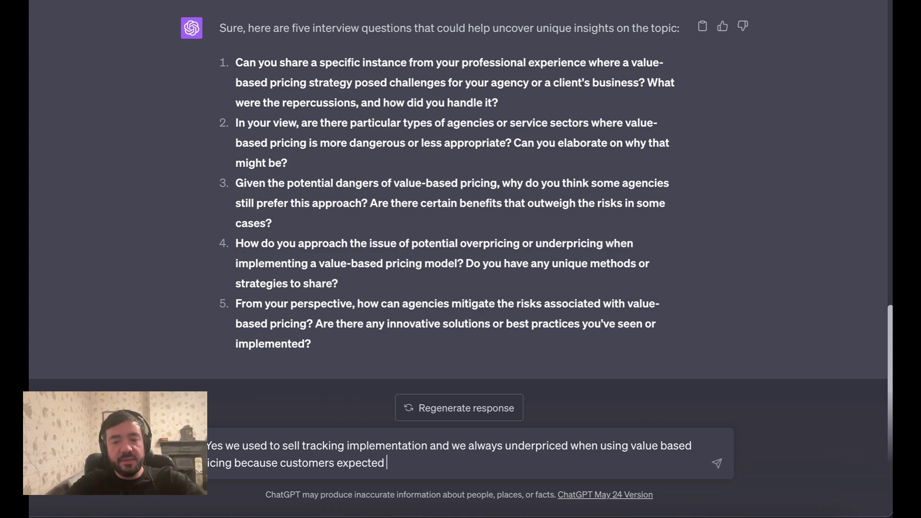
text(tracking woudl be)
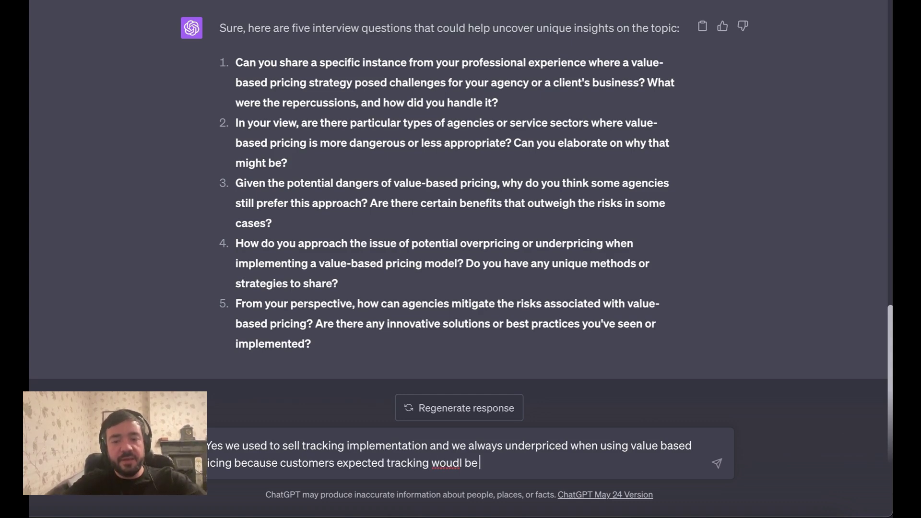
key(BackSpace)
key(BackSpace)
text(ld be easie)
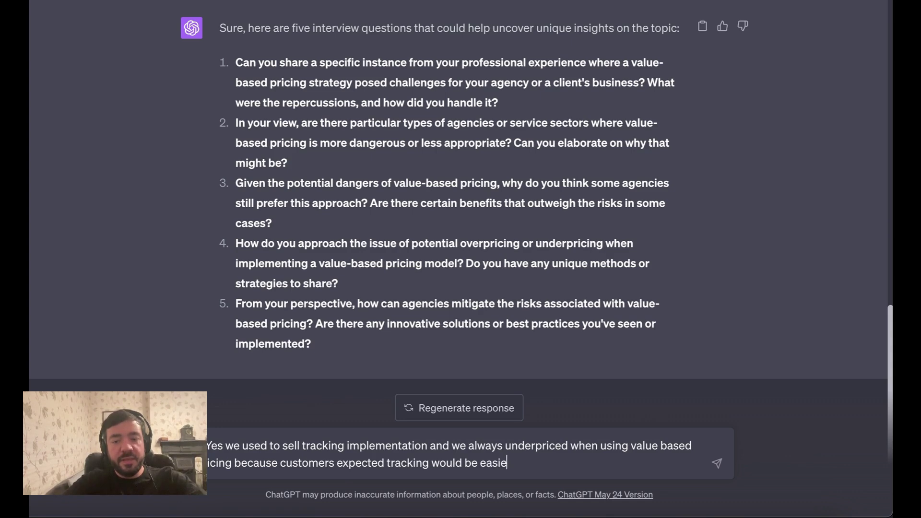
text(r than it actually )
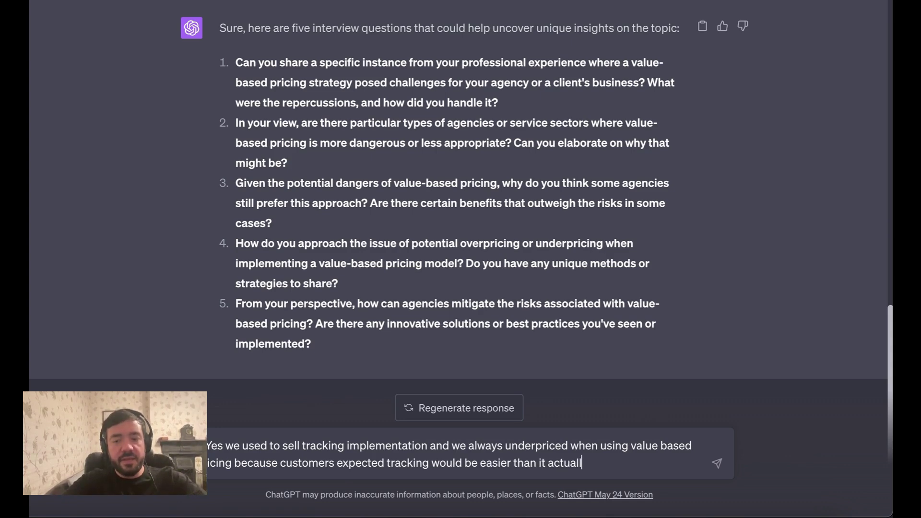
text(is.)
key(shift+Return)
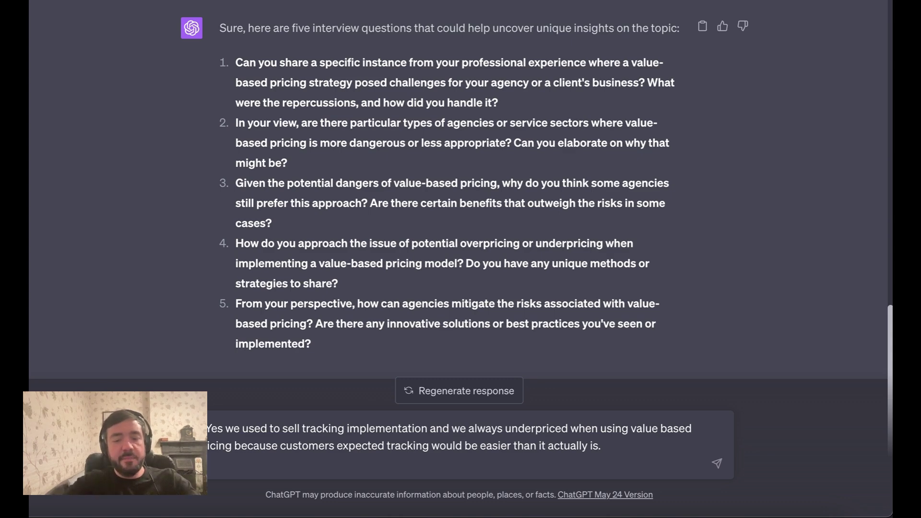
Start the answer to the second interview question with: Sectors where the perceived value is higher than the actual cost,.
text(Sectors wh)
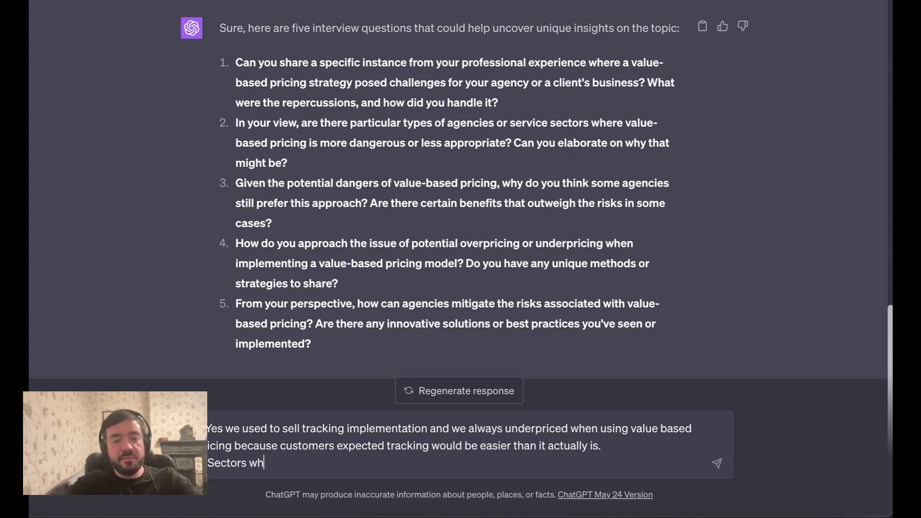
text(ere the val)
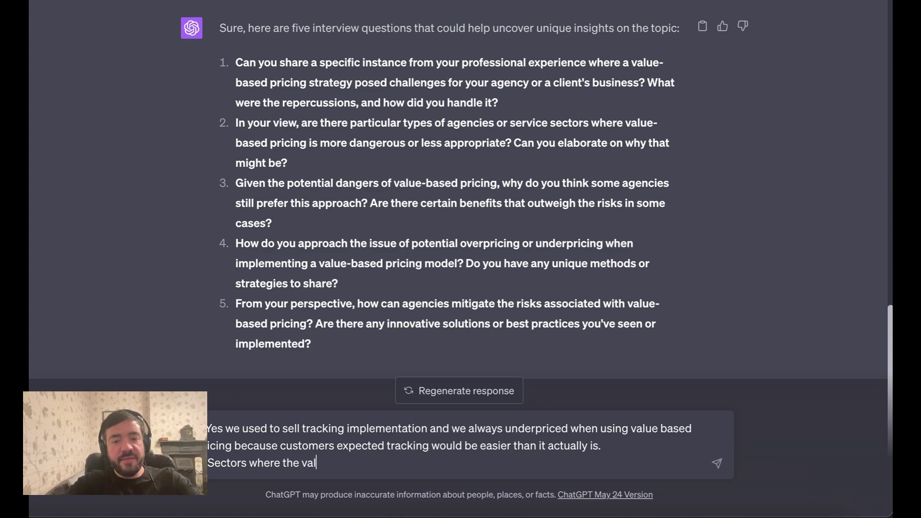
text(ue is h)
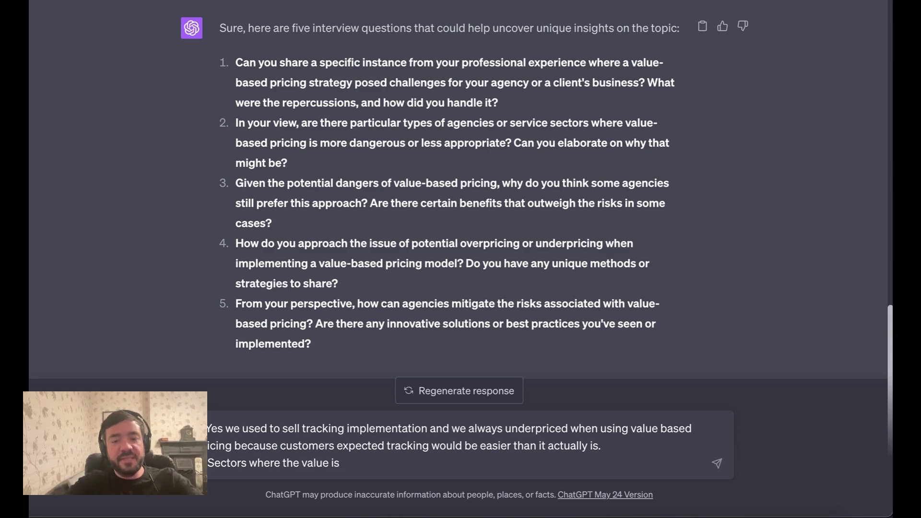
key(BackSpace)
key(BackSpace)
key(BackSpace)
key(BackSpace)
key(BackSpace)
key(BackSpace)
key(BackSpace)
key(BackSpace)
text(perce)
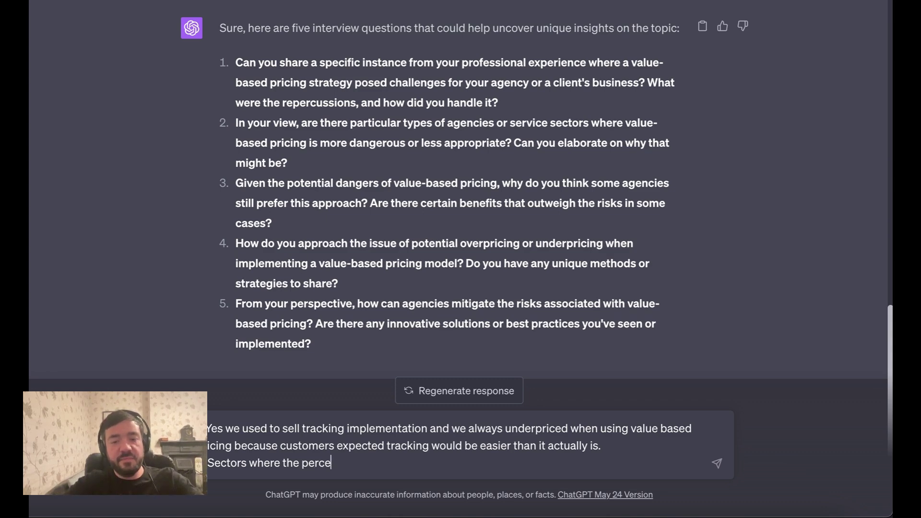
text(ived value is hi)
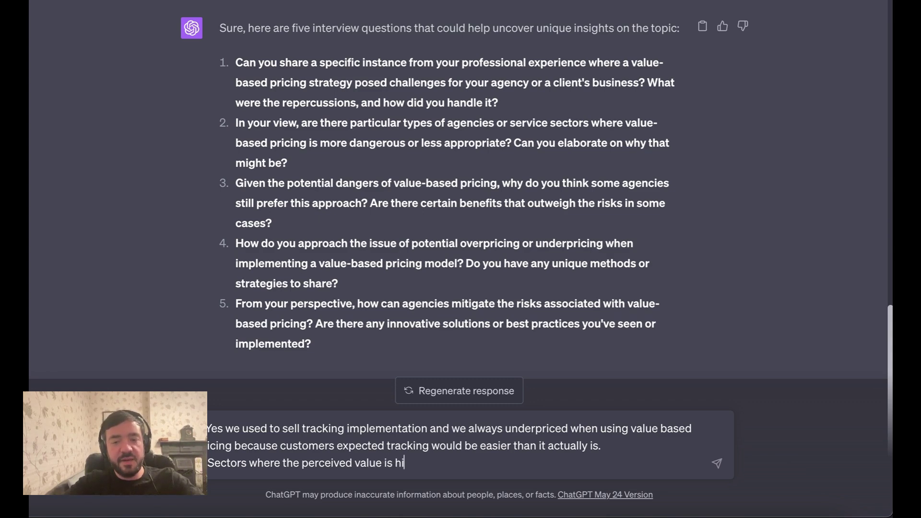
text(gher than th)
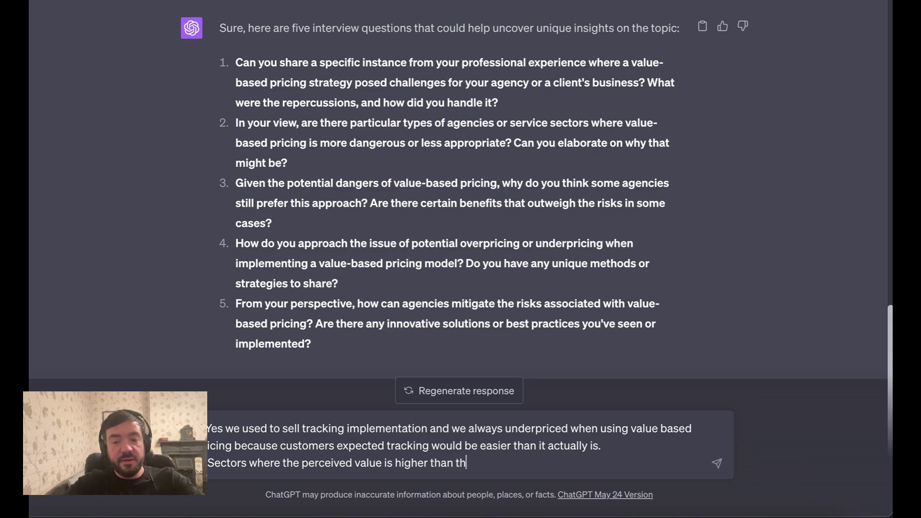
text(e actual cost, )
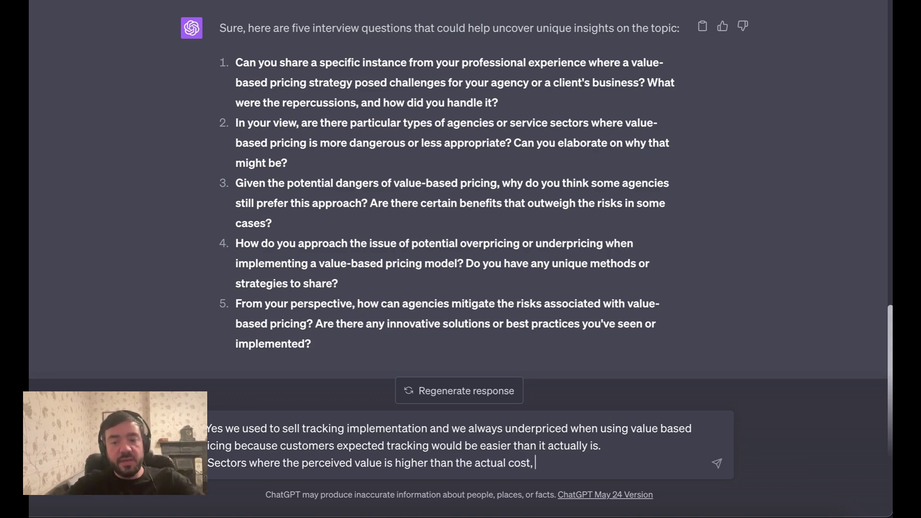
Continue the second answer with: will get away with it, especially if they have a monopoly.
text(will)
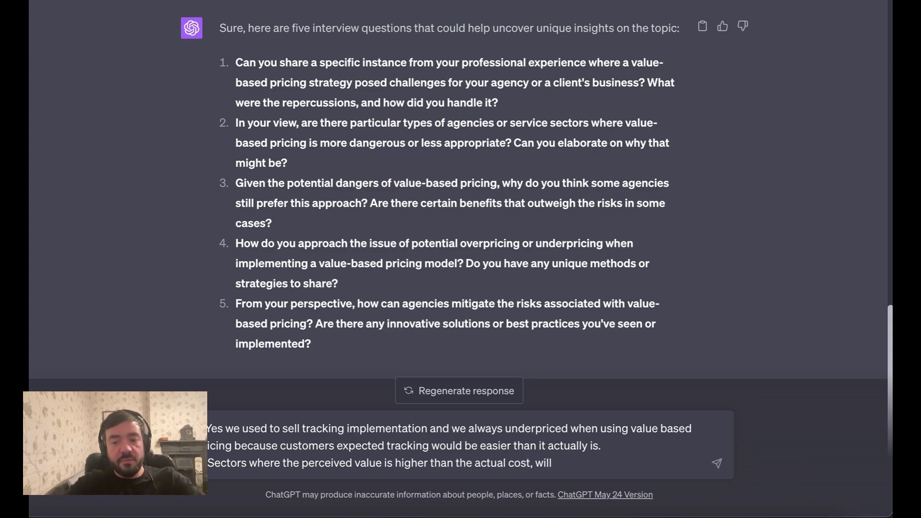
text( get away)
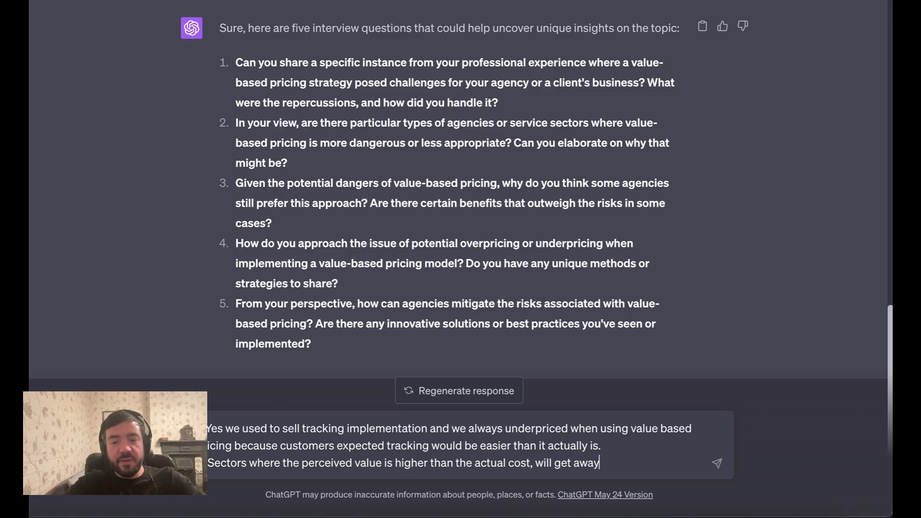
text( with it, especially if they h)
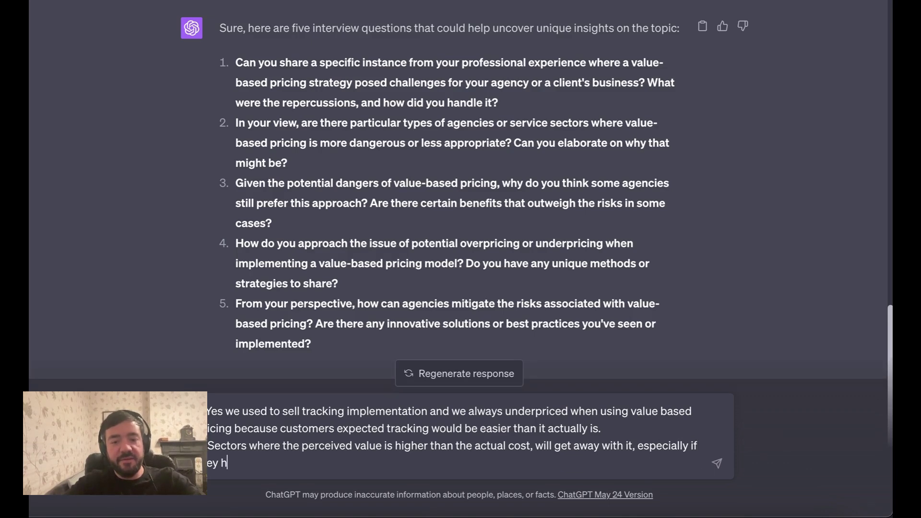
text(ave a monopoly)
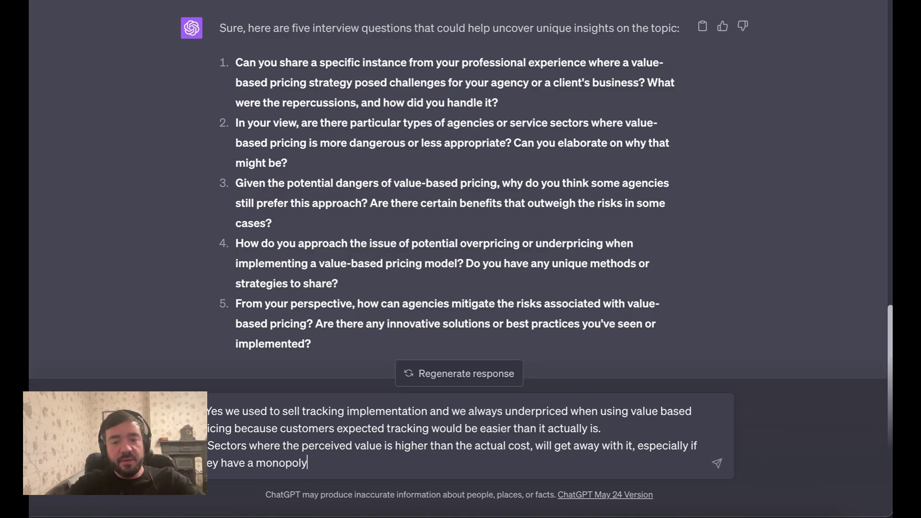
Add a new sentence to the second answer beginning: If you don't have a well known brand name, or other.
text(. If the)
key(BackSpace)
key(BackSpace)
key(BackSpace)
key(BackSpace)
key(BackSpace)
text(f you don't have )
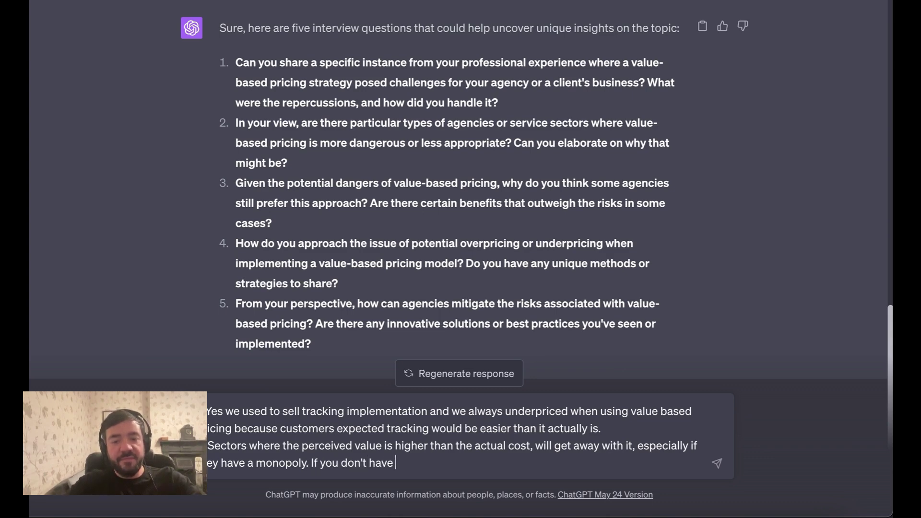
text(a wel)
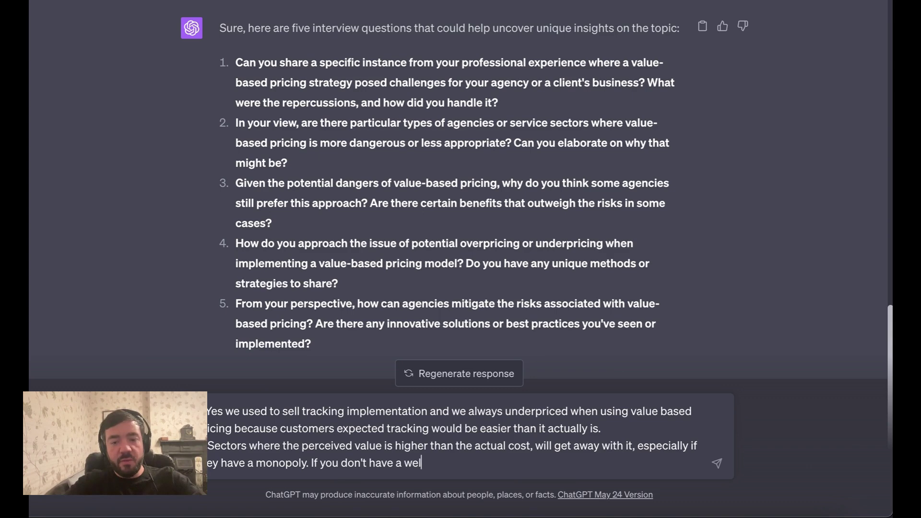
text(l known brandname,)
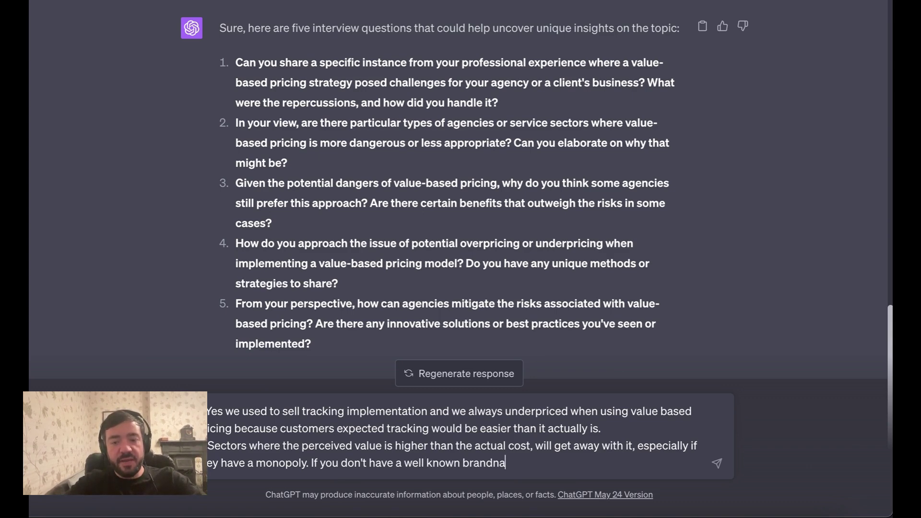
key(BackSpace)
key(BackSpace)
key(BackSpace)
key(BackSpace)
key(BackSpace)
text(name, or otherr)
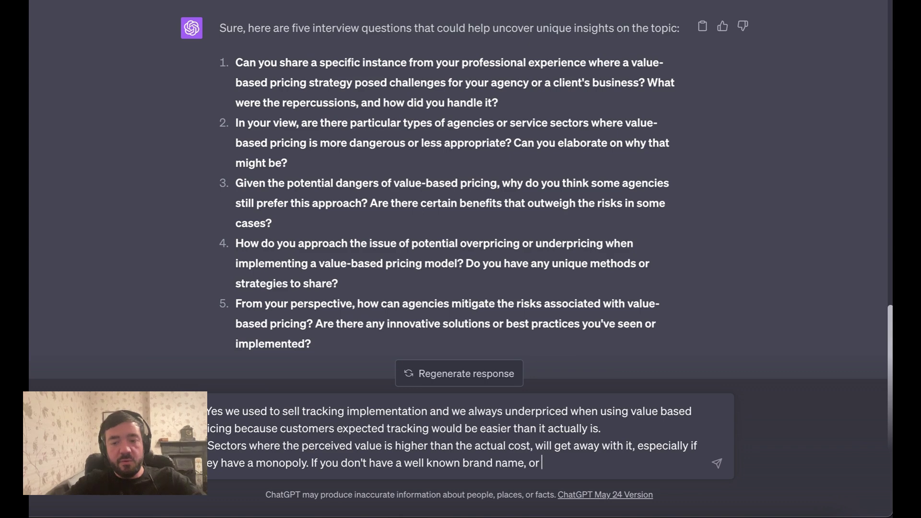
Complete the second answer with: people can do what you do, then you'll have to charge market rate.
key(BackSpace)
text(pe)
key(BackSpace)
key(BackSpace)
key(BackSpace)
text(epop)
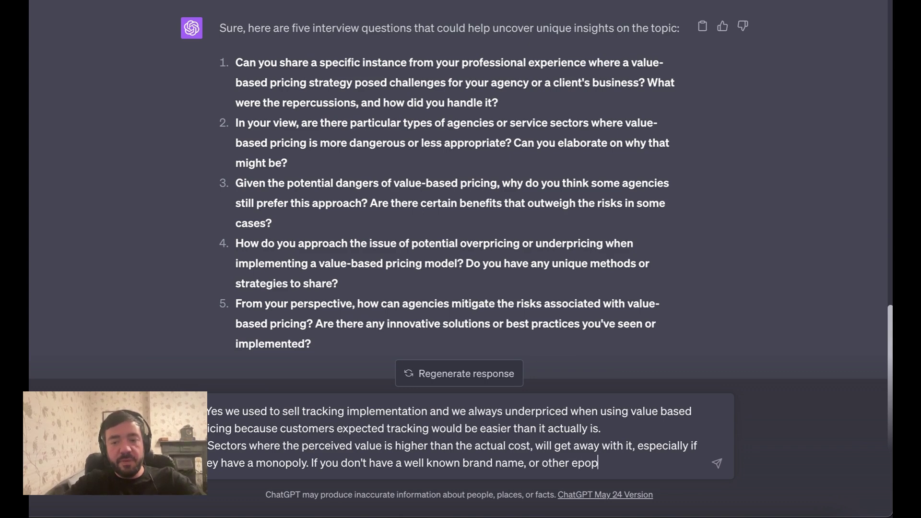
key(BackSpace)
key(BackSpace)
key(BackSpace)
key(BackSpace)
text(people can)
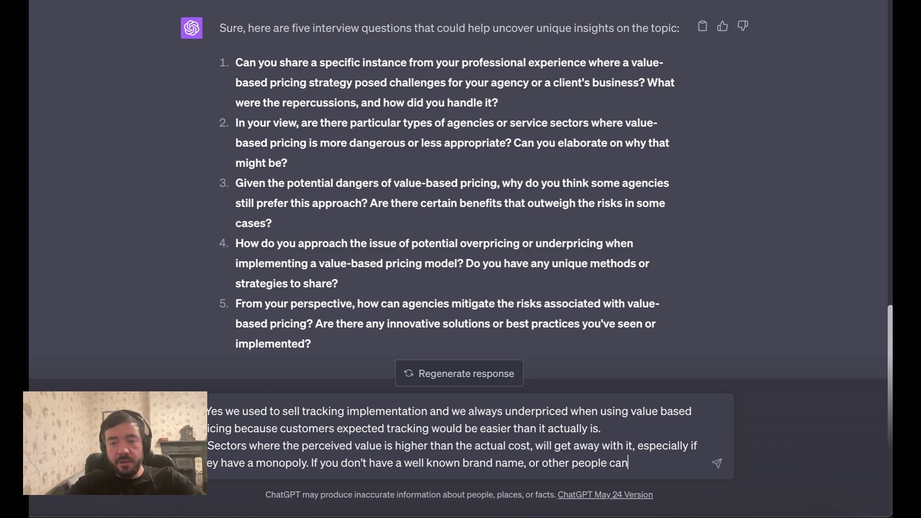
text( do what )
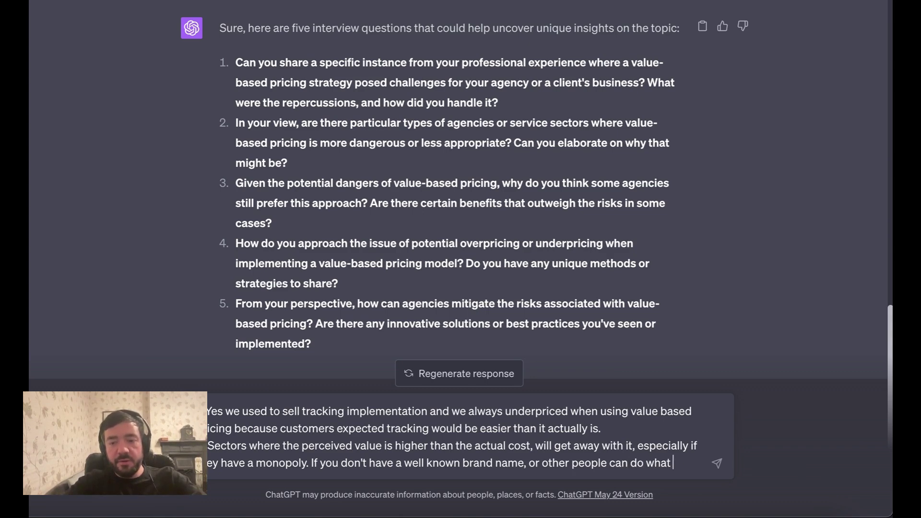
text(you do,)
key(shift+Return)
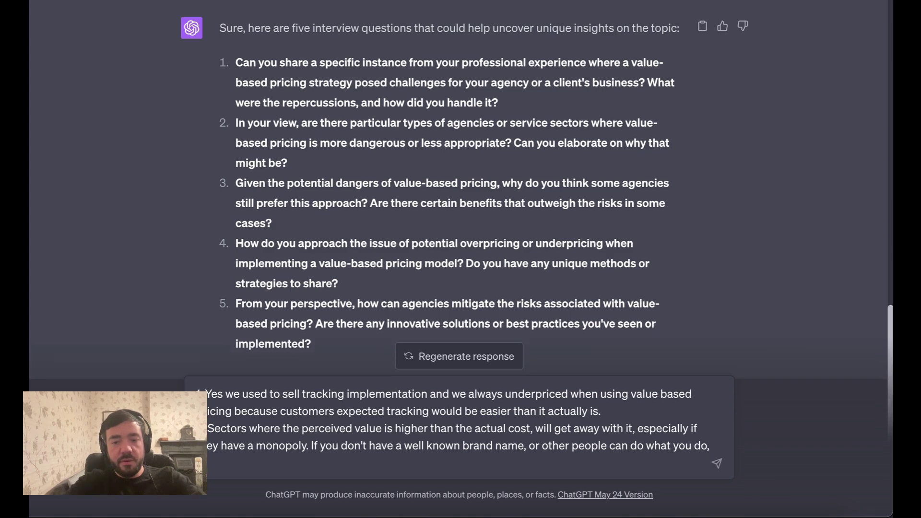
text(ther people can do what you do, en you'll have )
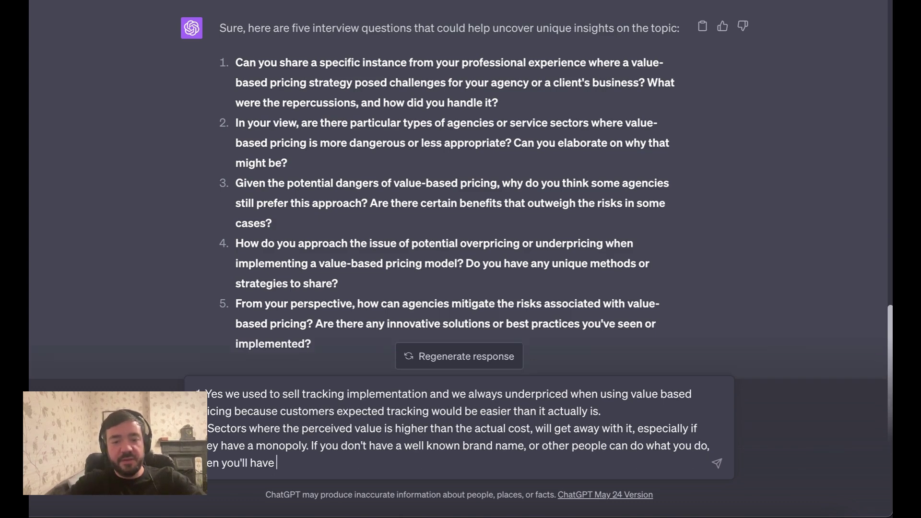
text(to charge m)
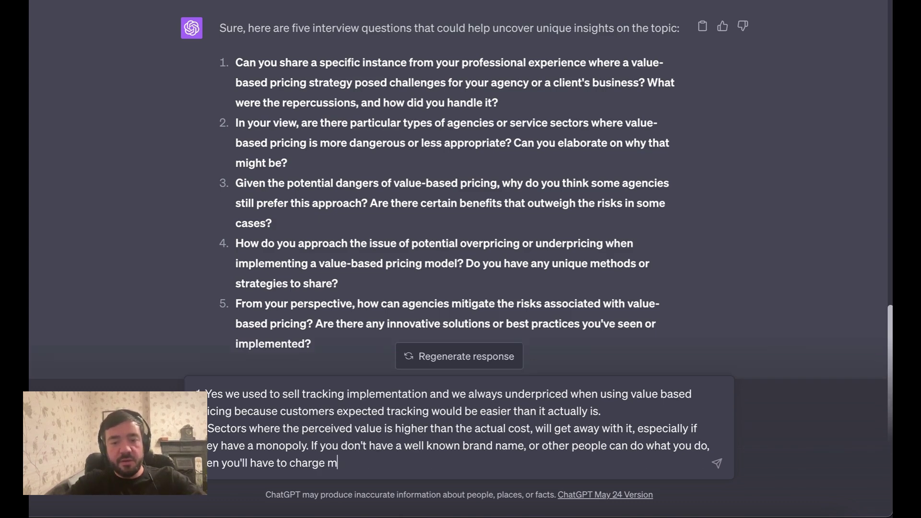
text(arket rate.)
key(shift+Return)
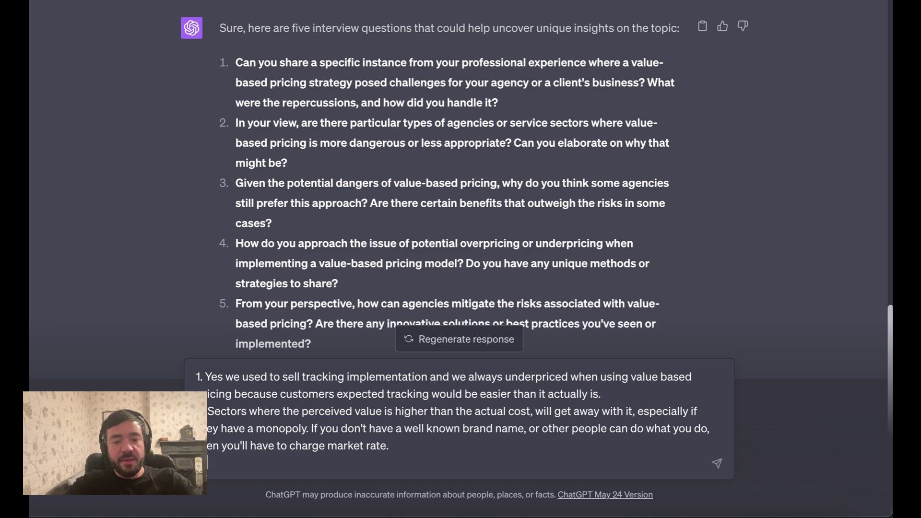
Begin the third answer: I think the ability to charge more is exciting, and you feel stupid for not charging more.
text(k )
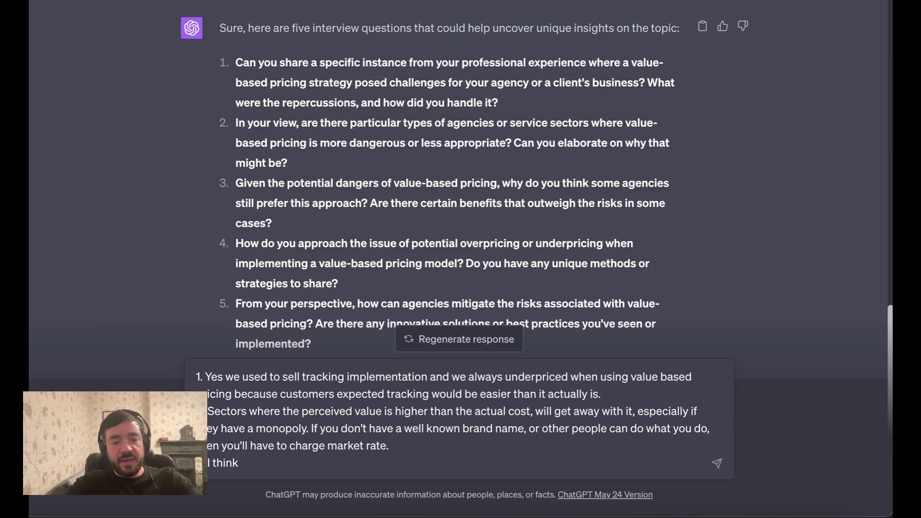
text(the ability)
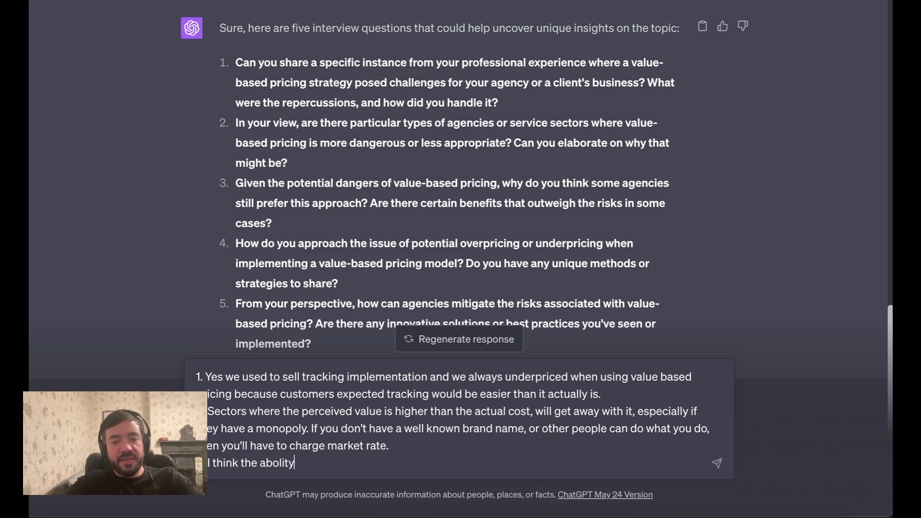
key(BackSpace)
key(BackSpace)
key(BackSpace)
key(BackSpace)
key(BackSpace)
text(o)
key(BackSpace)
text(ility to char)
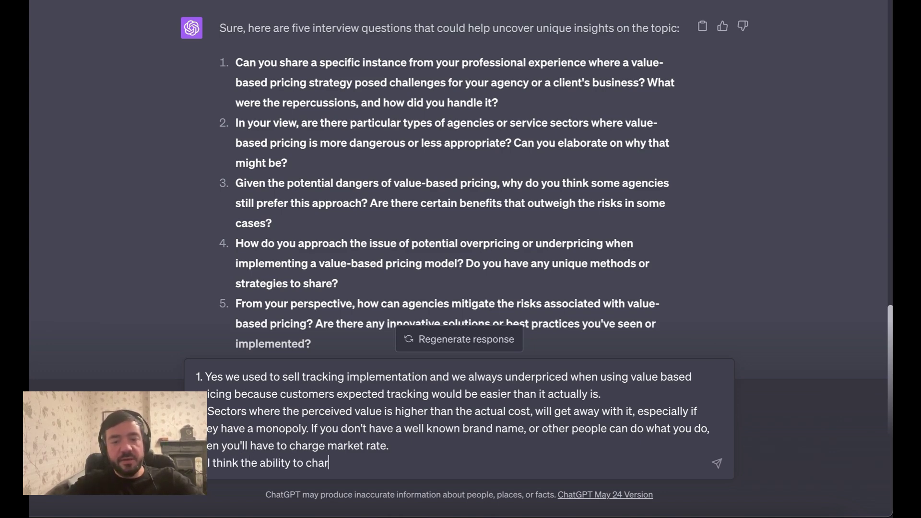
text(ge more is ex)
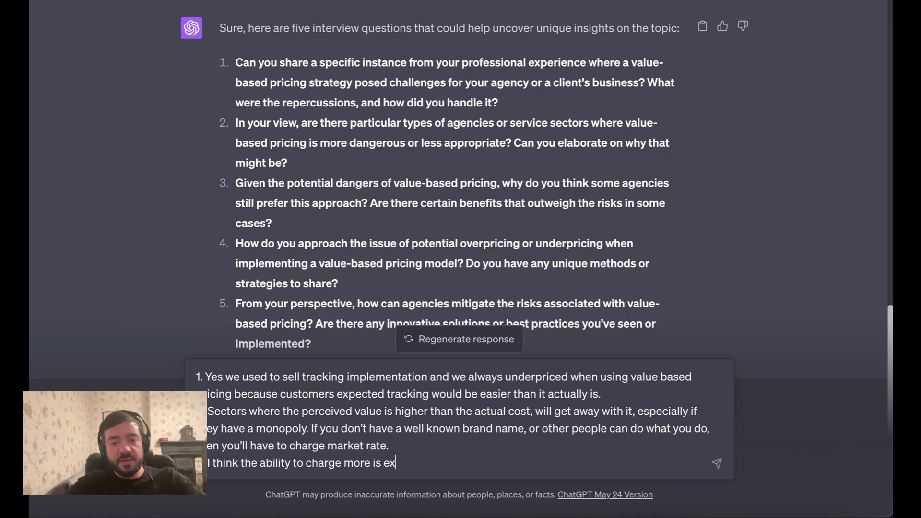
text(citing, an)
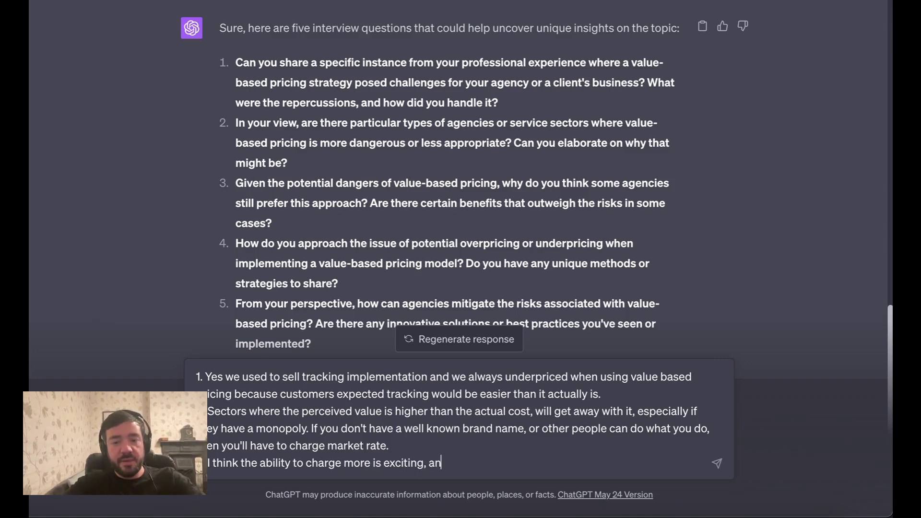
text(d you fe)
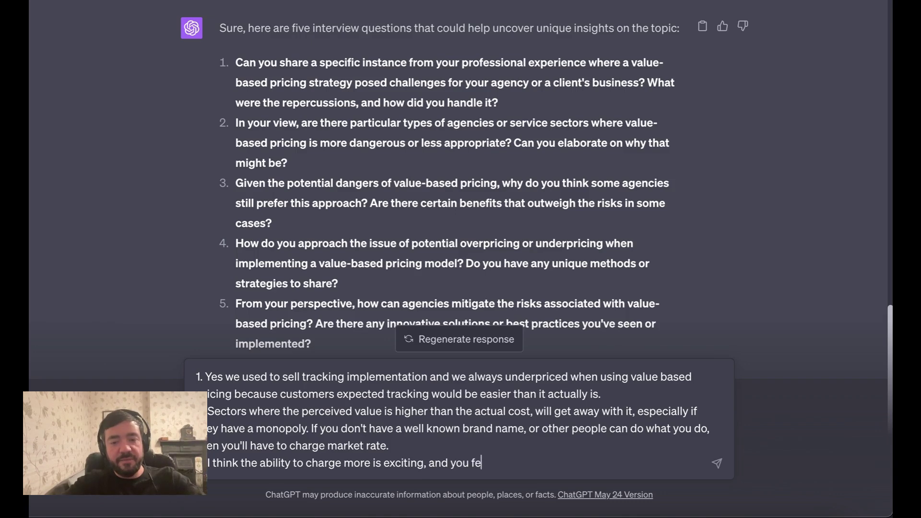
text(el stupid )
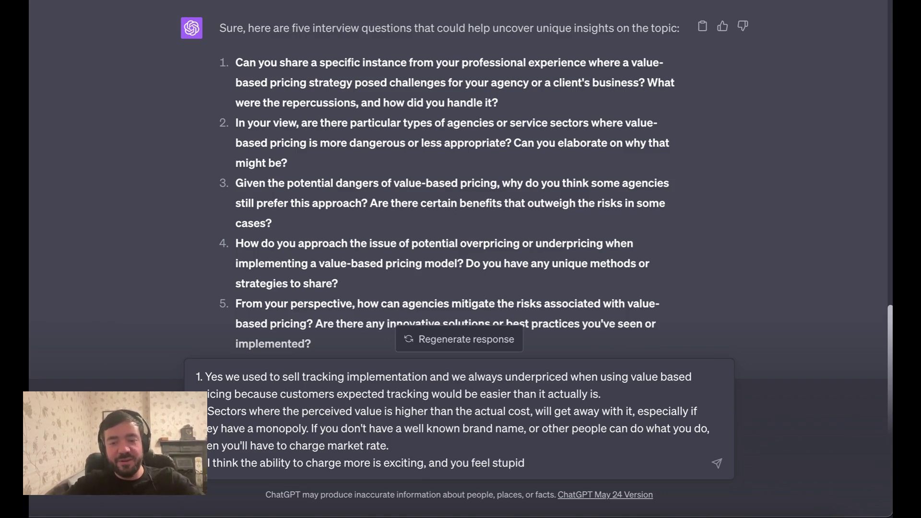
text(for not chargn)
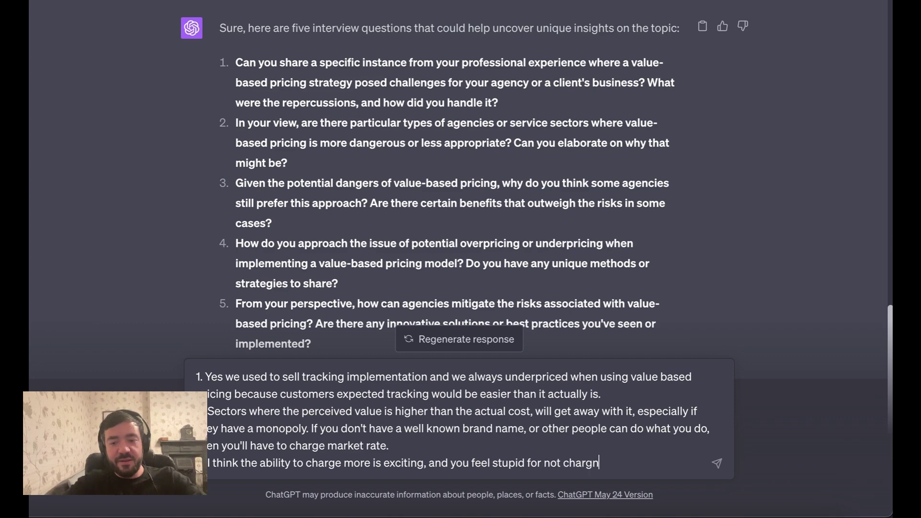
key(BackSpace)
text(ing more. There a)
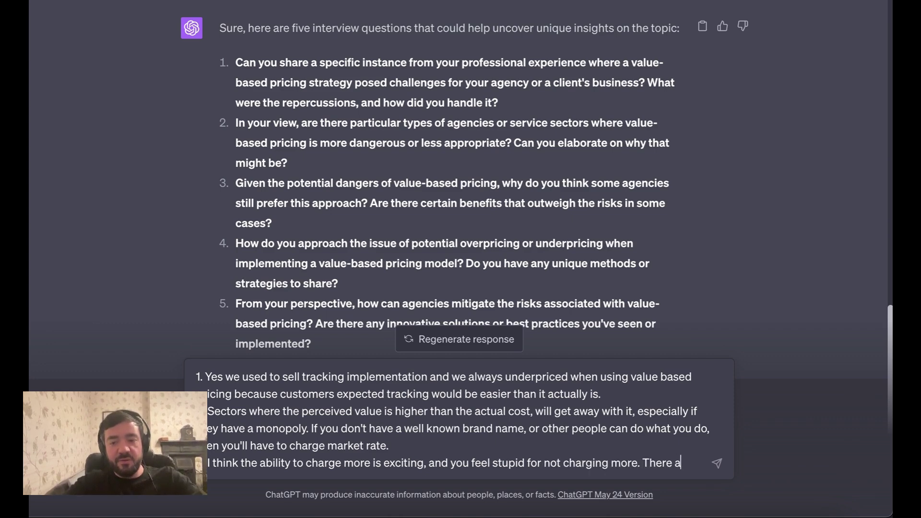
Continue the third answer: There are also a lot gurus out there who haven't actually run scaled agencies and talk a lot about this.
text(re also a)
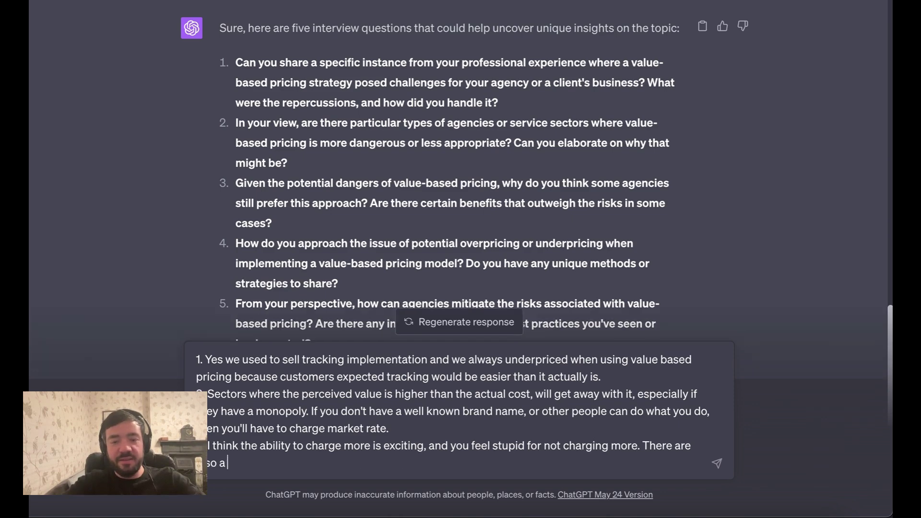
text( lot gurus out there who h)
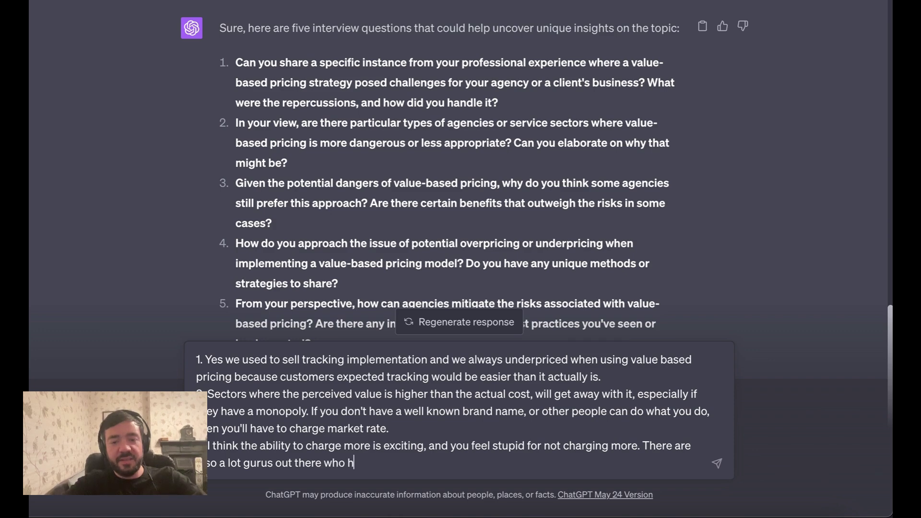
text(aven't act)
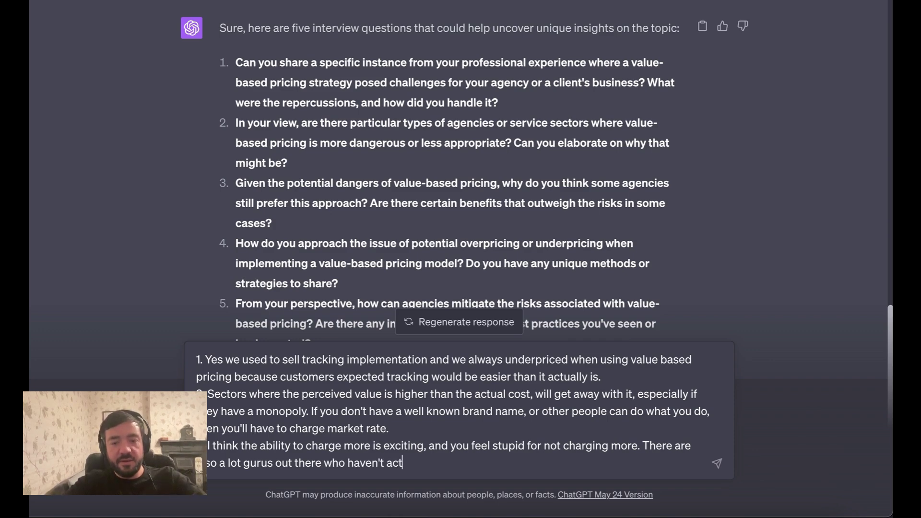
text(ually run scal)
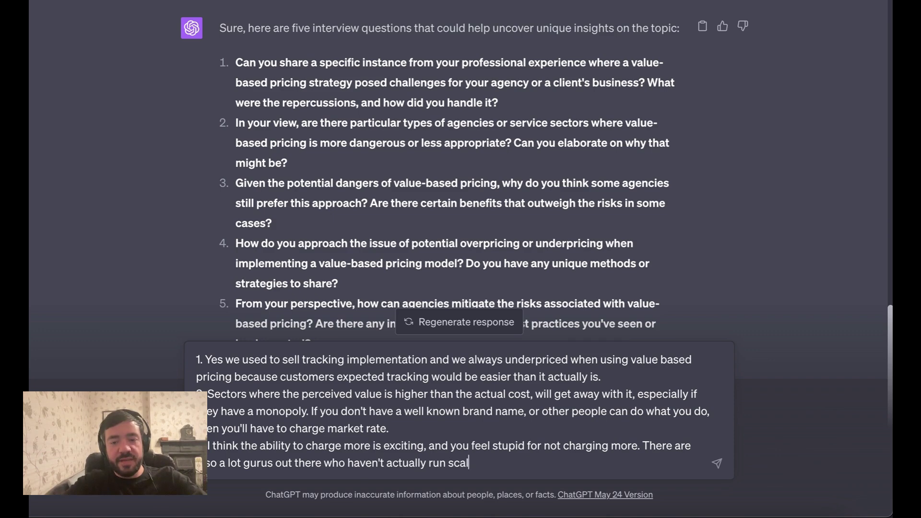
text(ed agencies and )
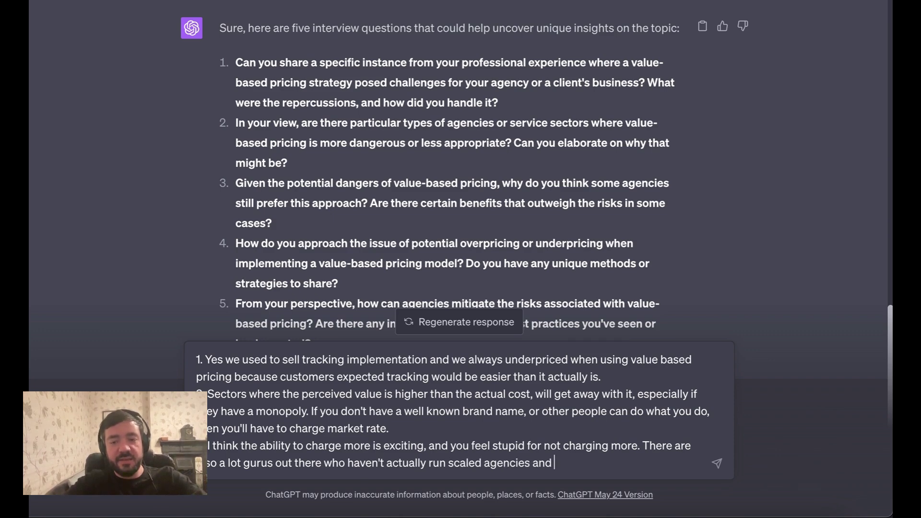
text(talk a lot a)
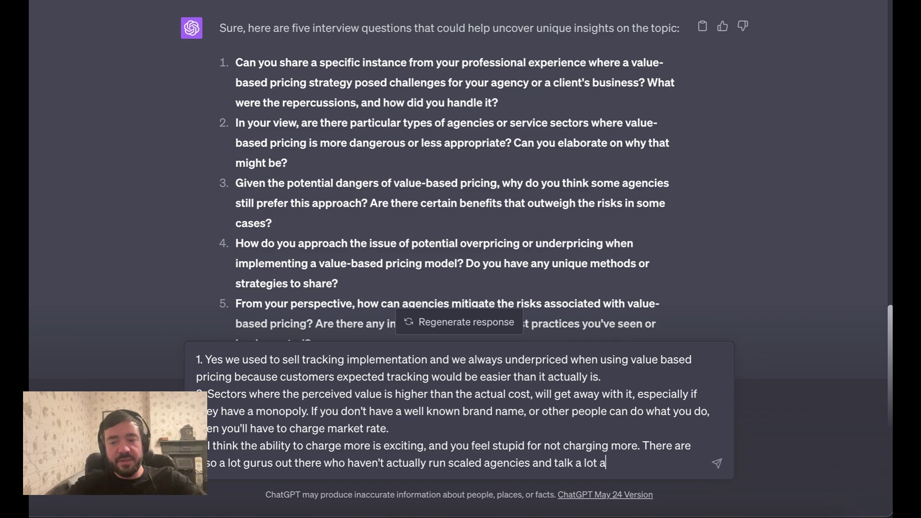
text(bout this s)
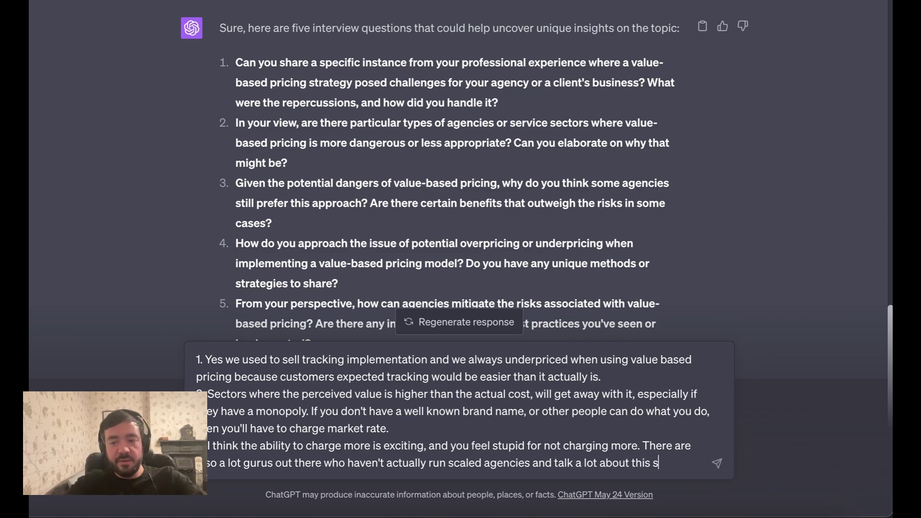
Finish the third answer with: stuff. Some agency owners listen to their determinant. Use the spelling suggestion for the last word.
text(tuff. Some agerncy)
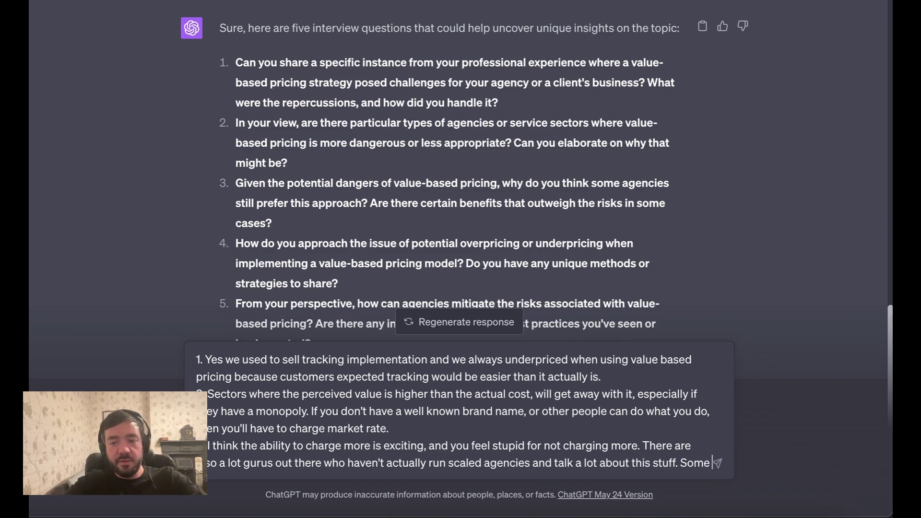
key(BackSpace)
key(BackSpace)
key(BackSpace)
key(BackSpace)
key(BackSpace)
text(n)
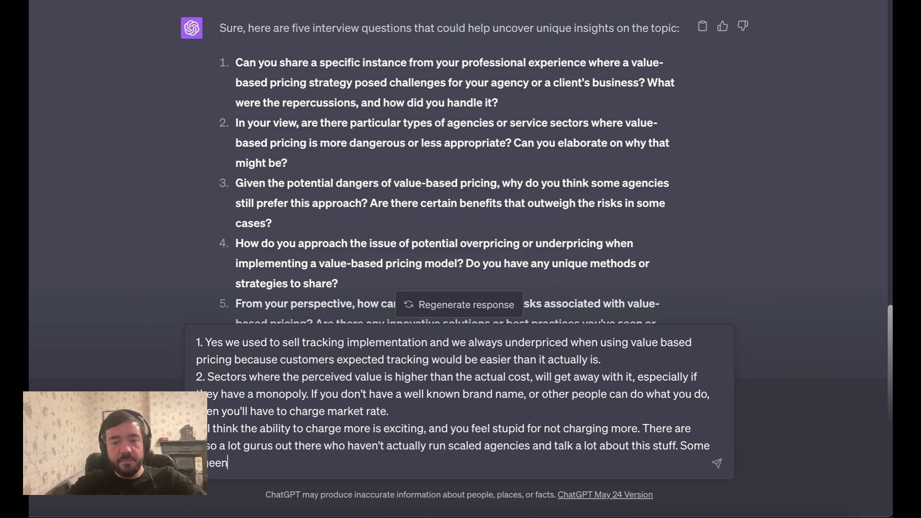
text(cy owners list)
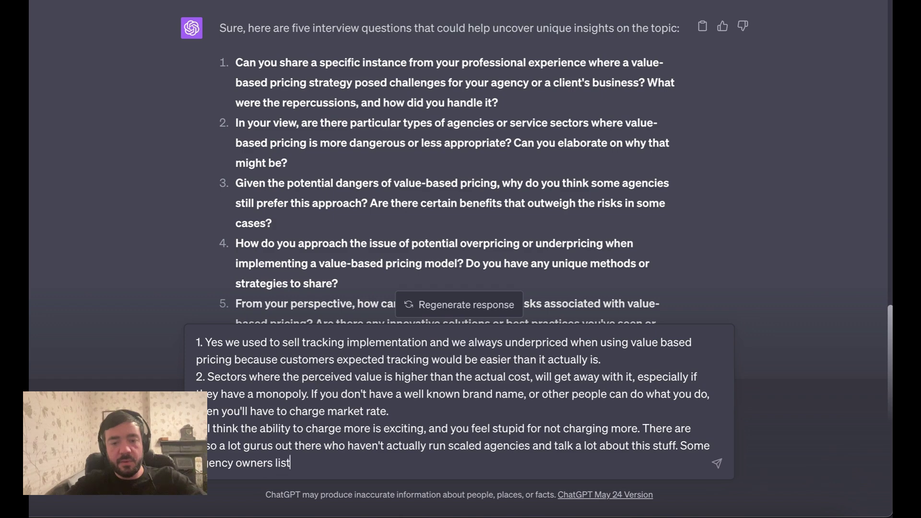
text(en to their dete)
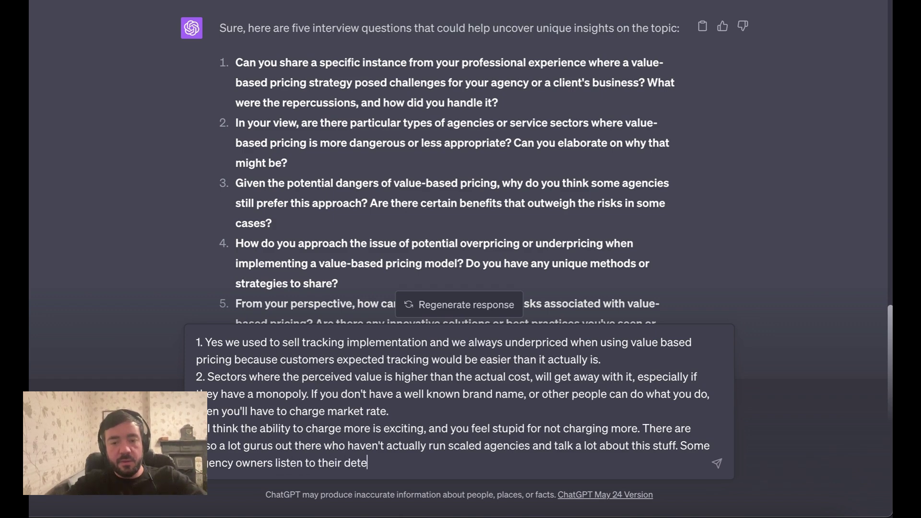
key(BackSpace)
text(rminent.)
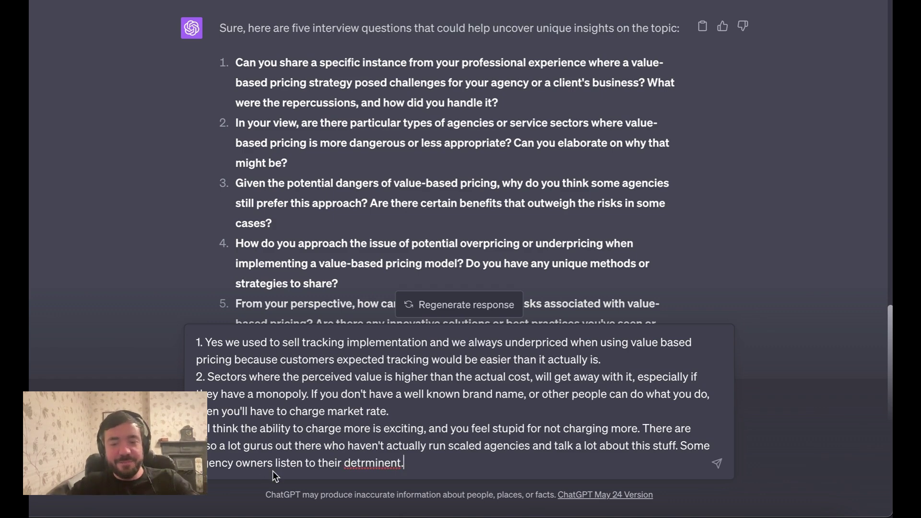
right_click(369, 461)
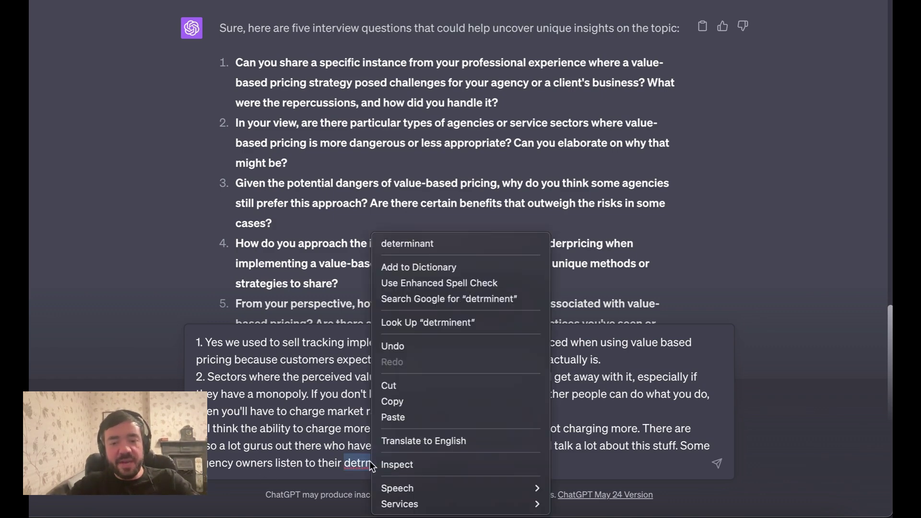
click(412, 243)
Start the fourth answer on a new line: Make sure your costs are covered in any scenario, then anything else is upside.
key(shift+Return)
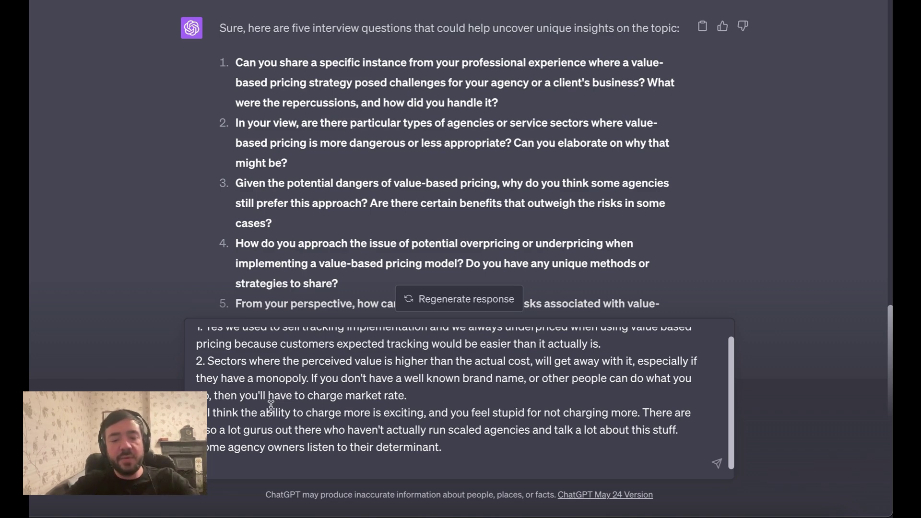
text(Make s)
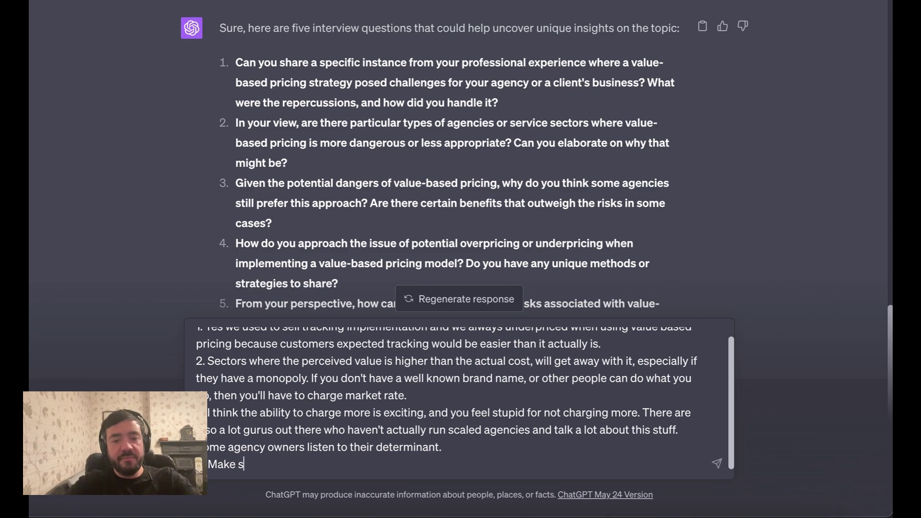
text(ure y)
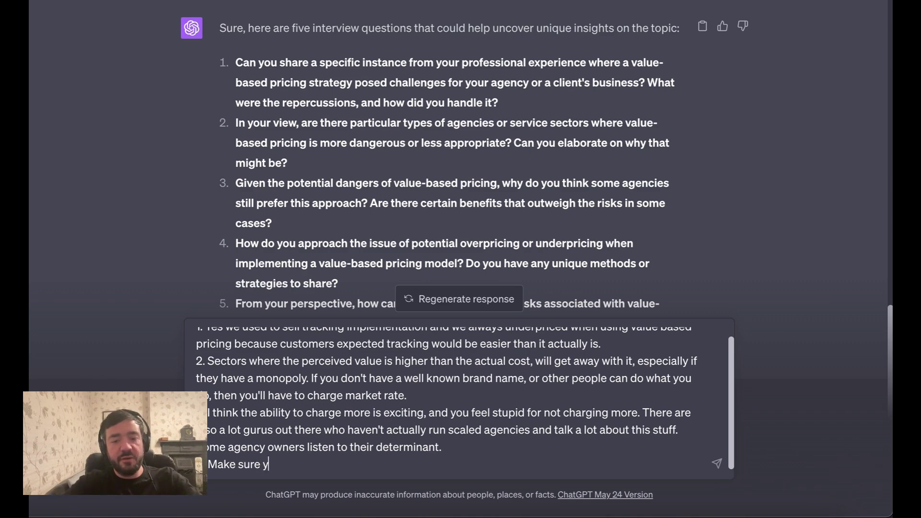
text(our costs are )
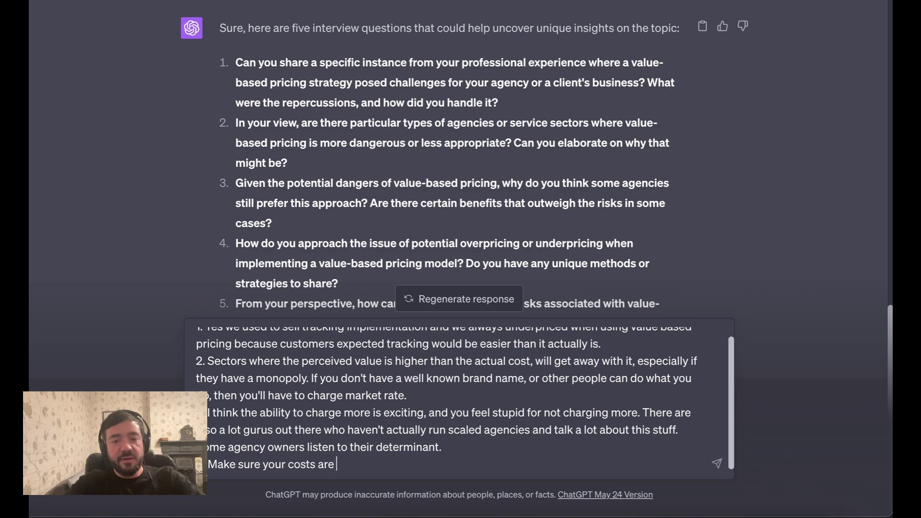
text(covered, and)
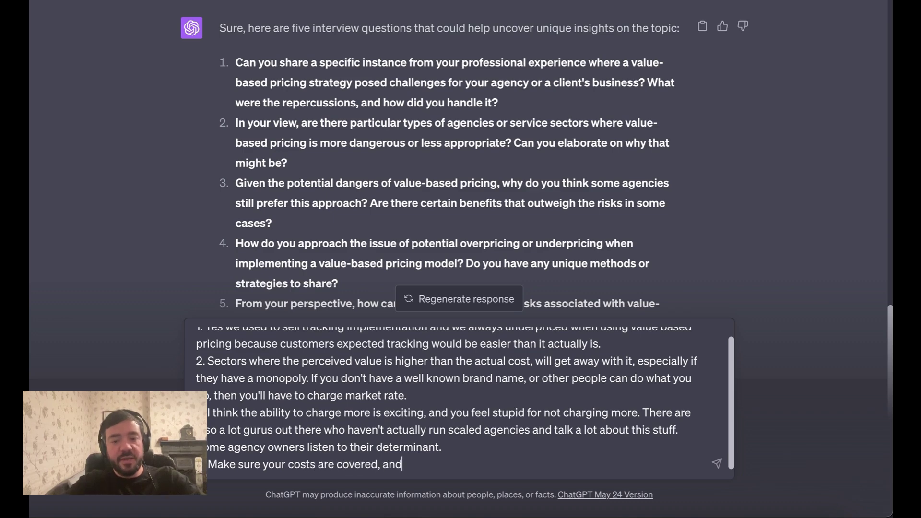
key(BackSpace)
key(BackSpace)
key(BackSpace)
key(BackSpace)
key(BackSpace)
key(BackSpace)
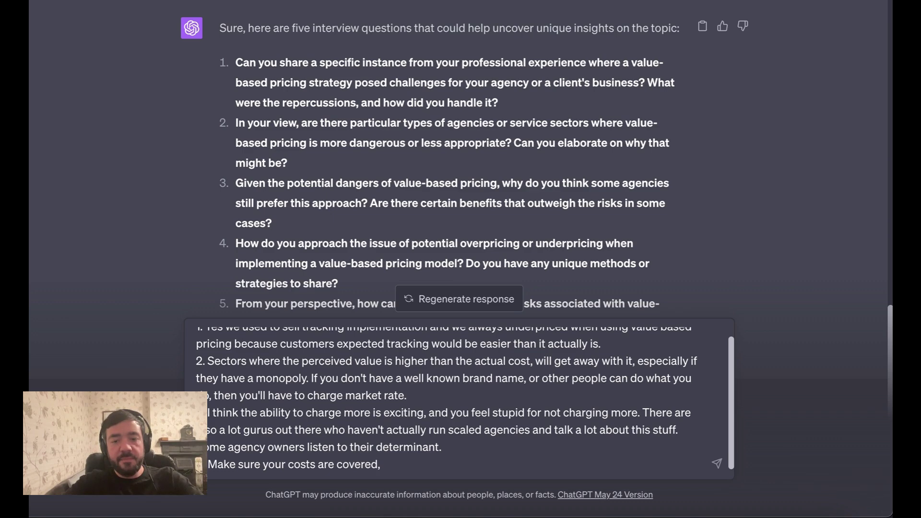
text(in a)
text(ny scenar)
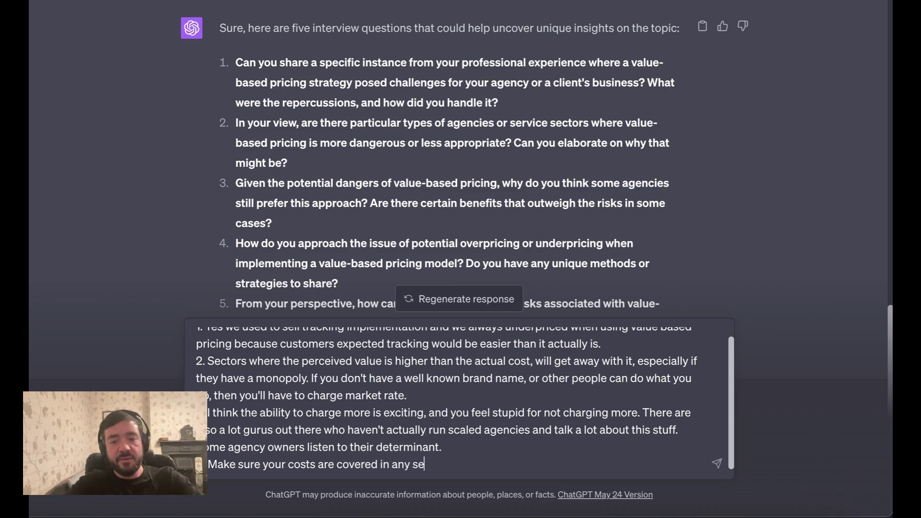
text(io)
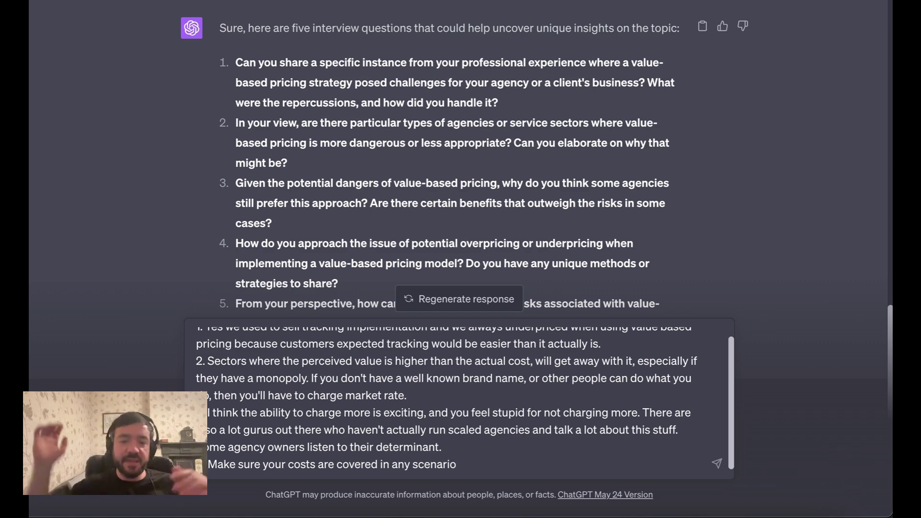
text(, the)
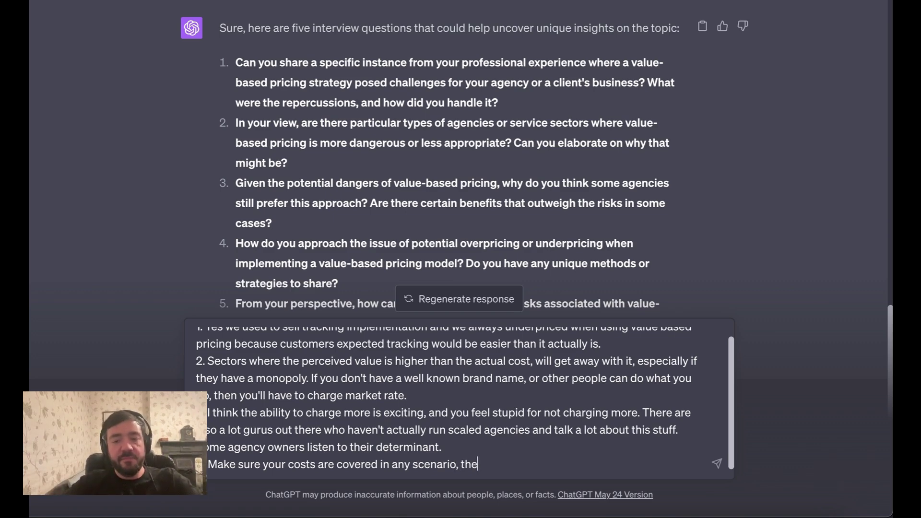
text(n anything else is upside.)
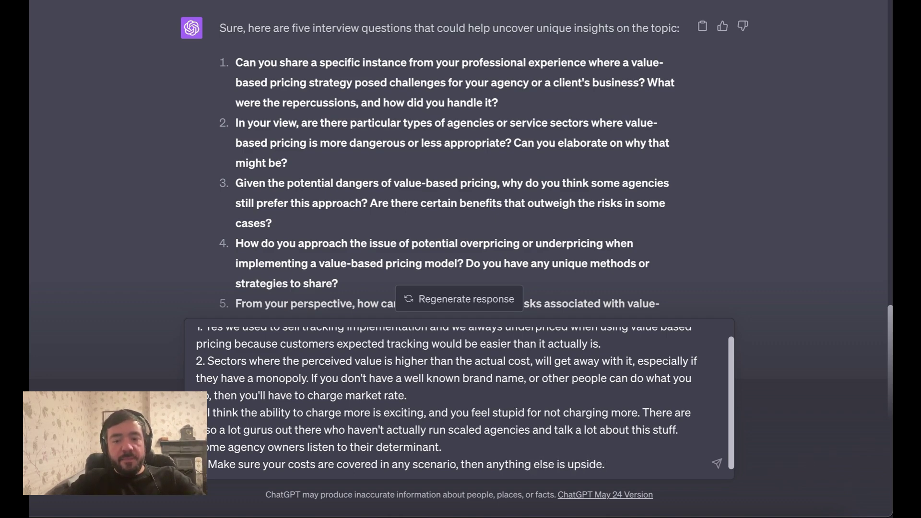
Add to the fourth answer: Also try to differentiate your service so that the perceived value is higher, and there's less of a market to compare you to.
text( Also try t)
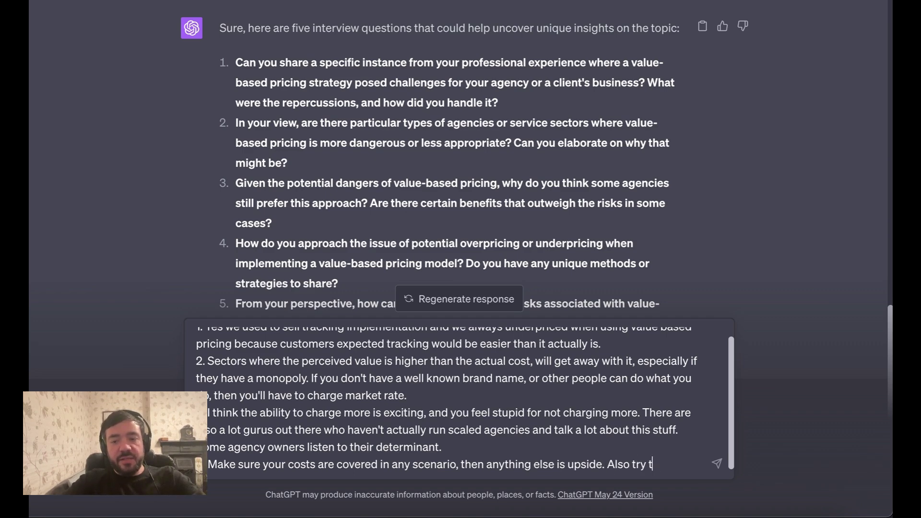
text(o differentiate y)
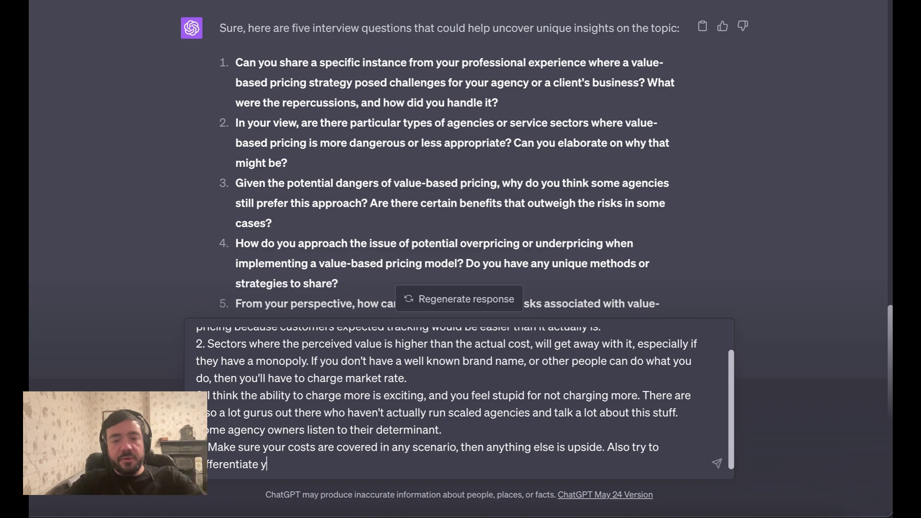
text(our service)
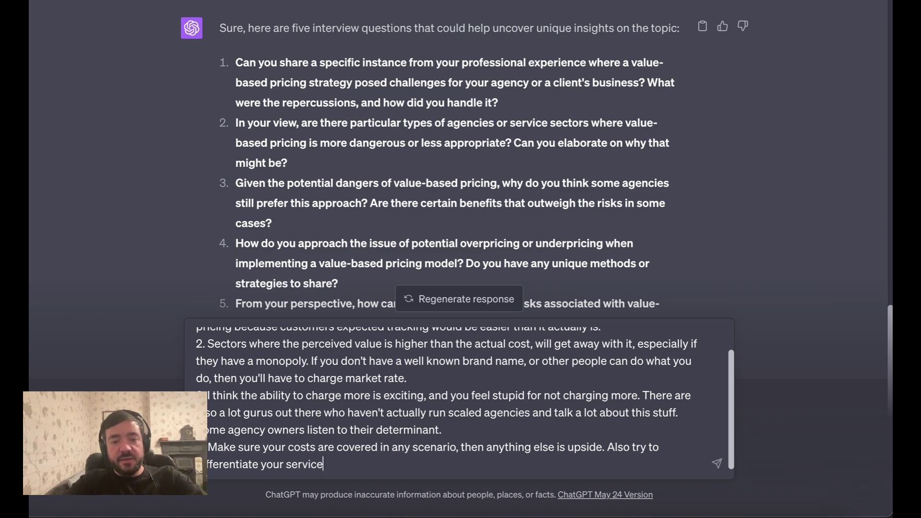
text( so that the p)
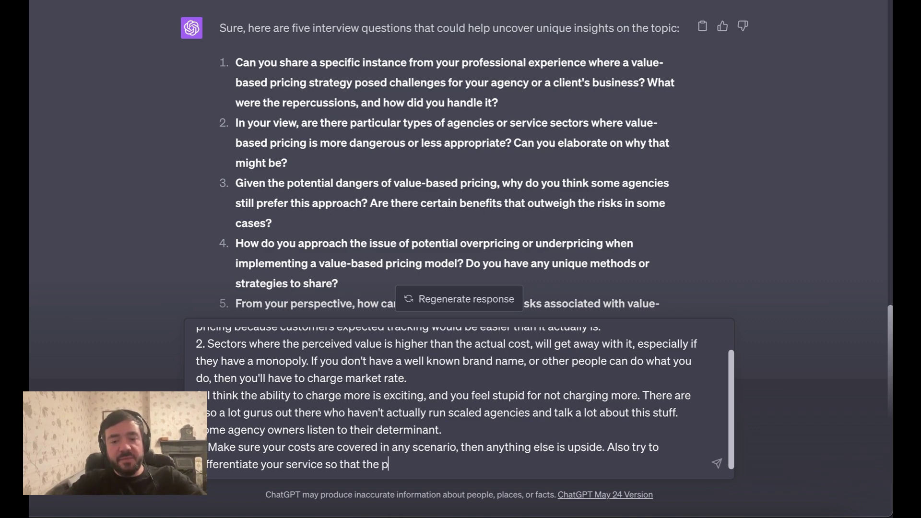
text(erceived value is higherr, a)
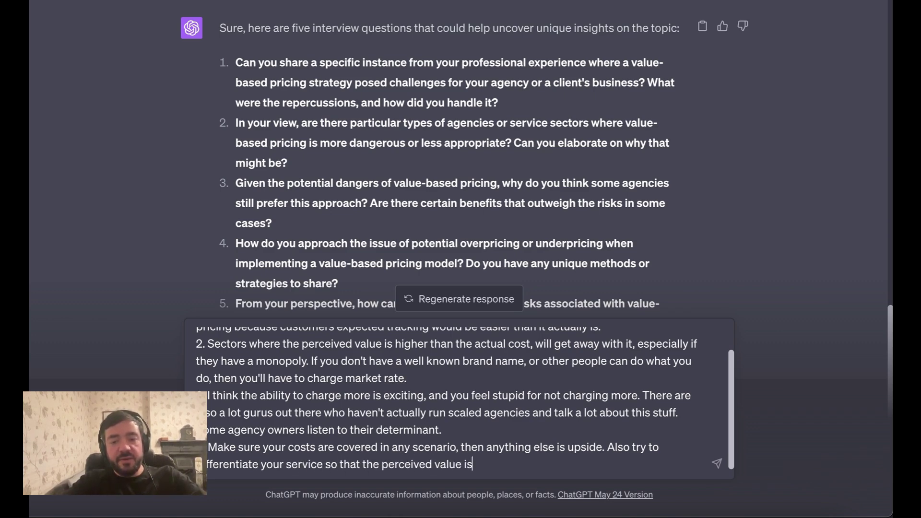
key(BackSpace)
key(BackSpace)
key(BackSpace)
key(BackSpace)
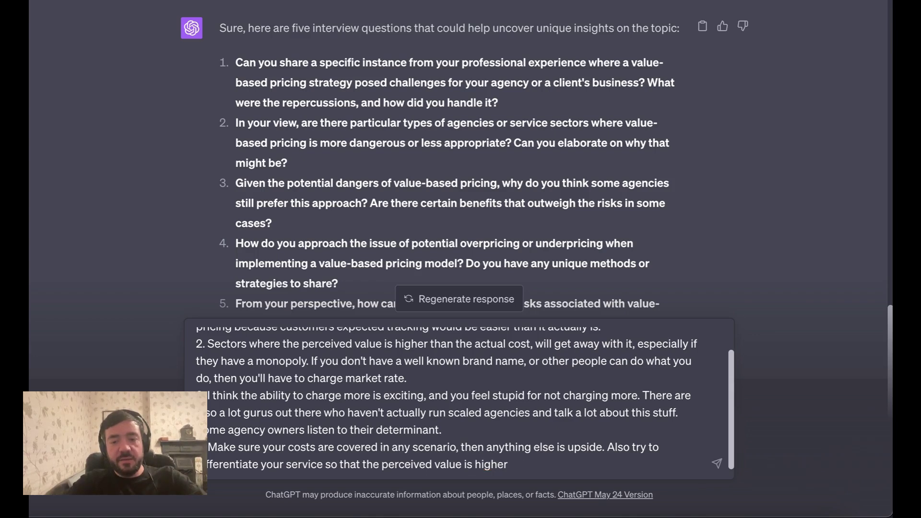
text(, and there's less of)
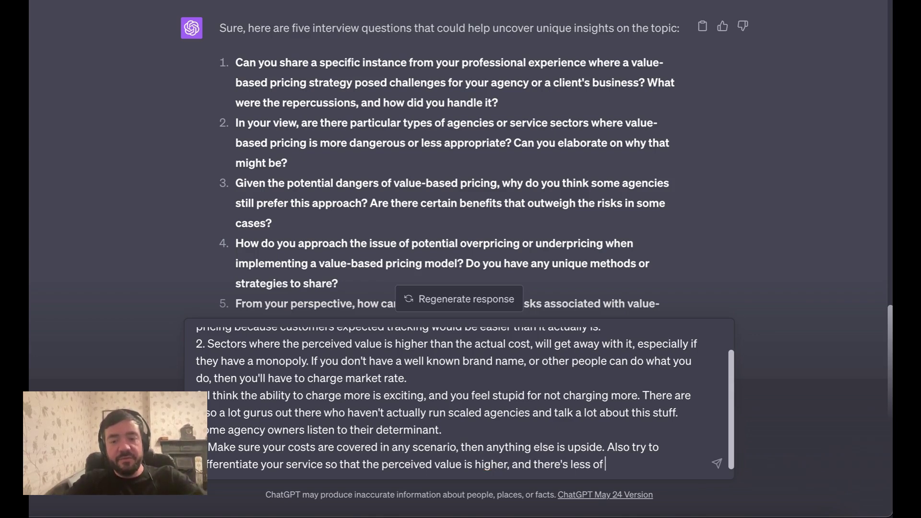
text( a market to com)
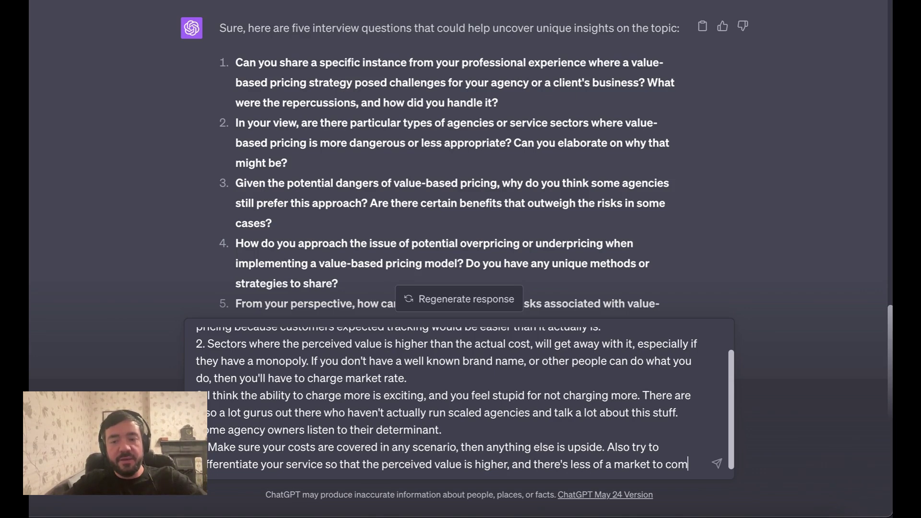
text(pare you to.)
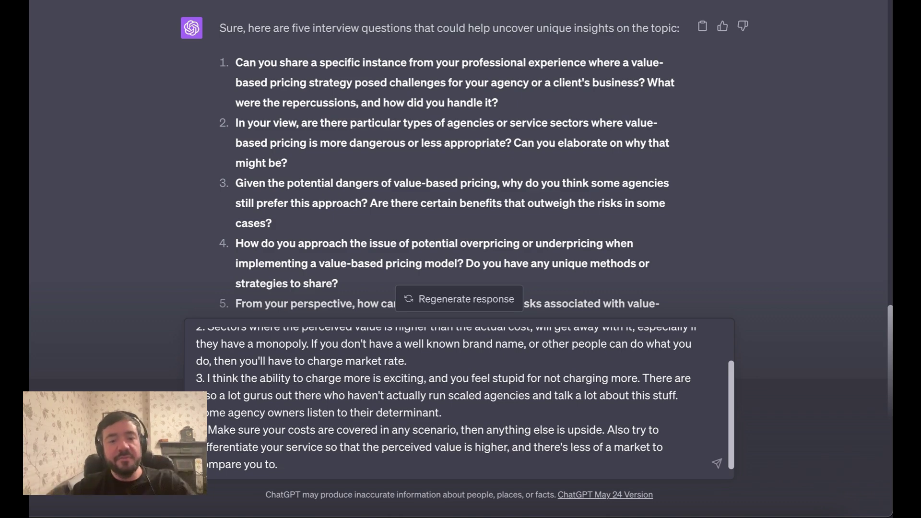
Cut the entire draft of numbered answers out of the unsent message to the clipboard.
key(shift+Return)
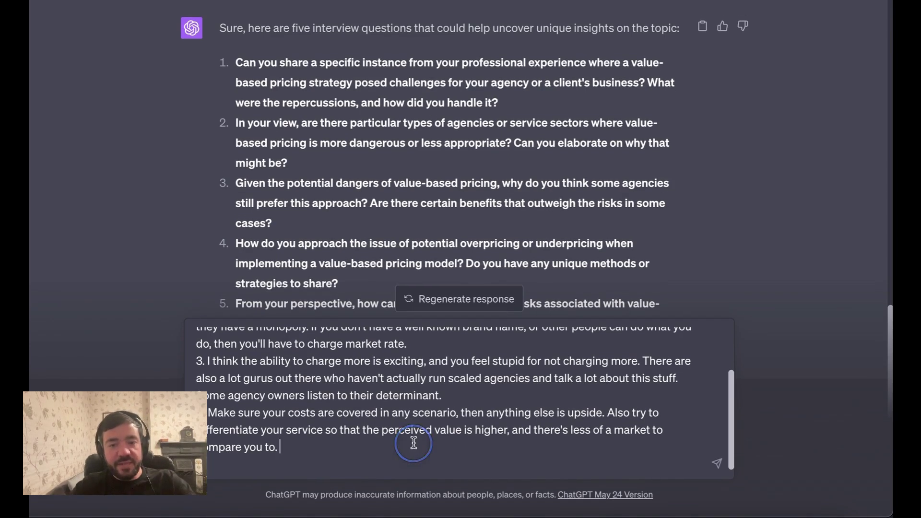
key(ctrl+a)
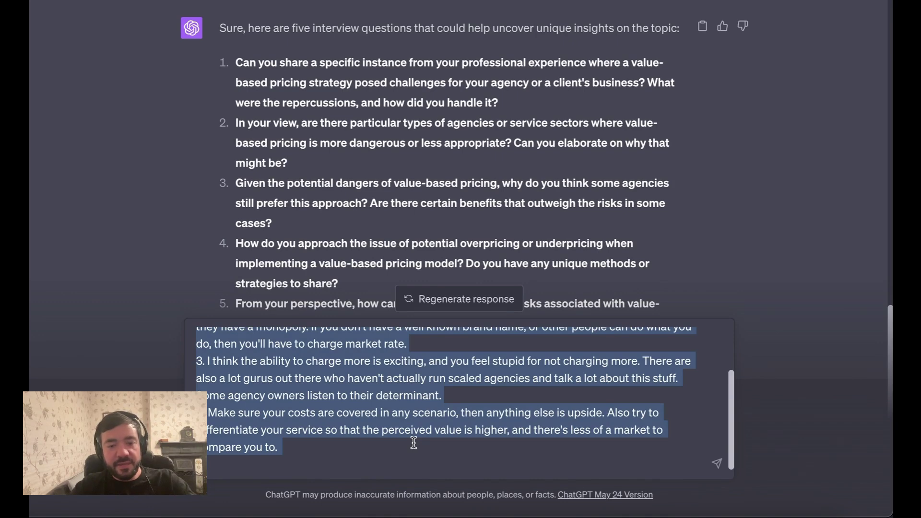
key(ctrl+x)
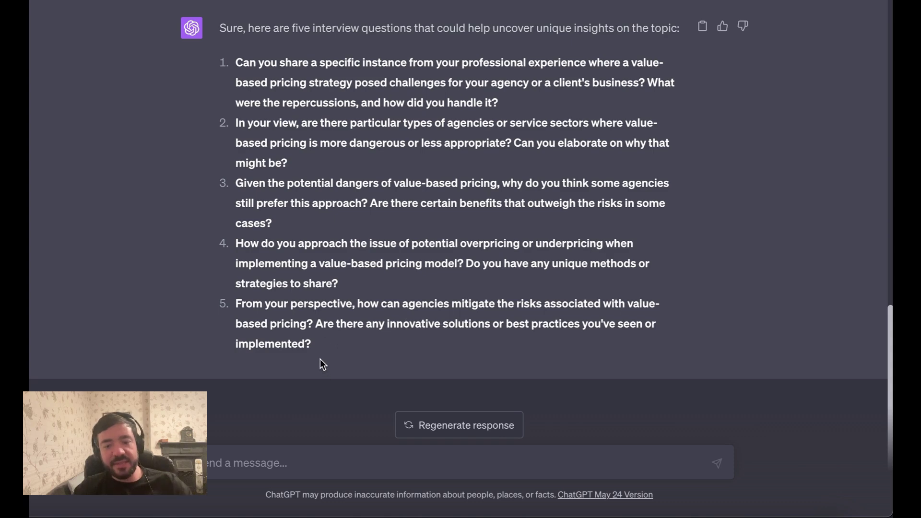
Paste the numbered answers back into the message, add "5. same answer as above" on a new line, and send it.
key(ctrl+v)
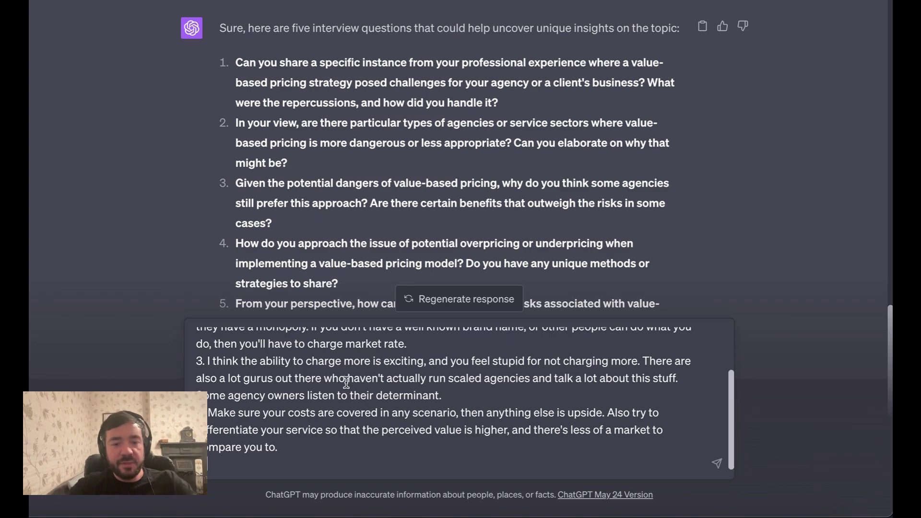
key(shift+Return)
text(5. same answ)
text(er as above)
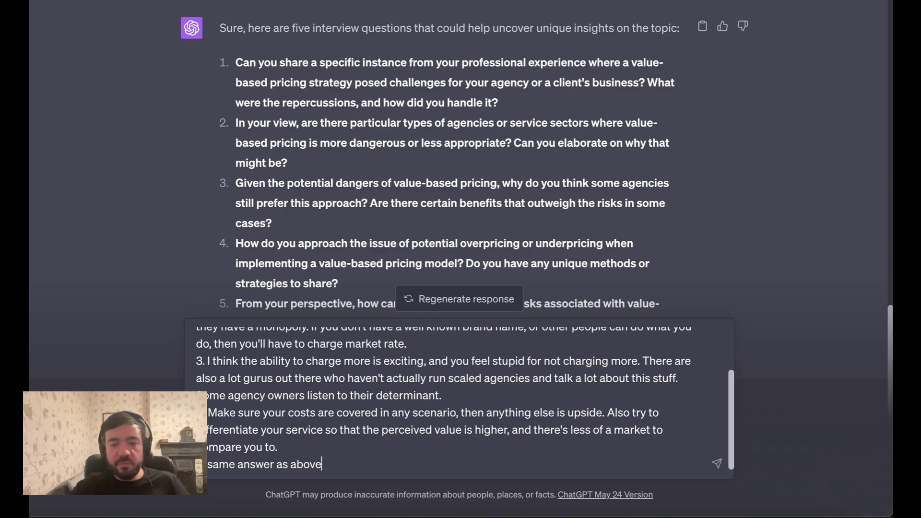
key(Return)
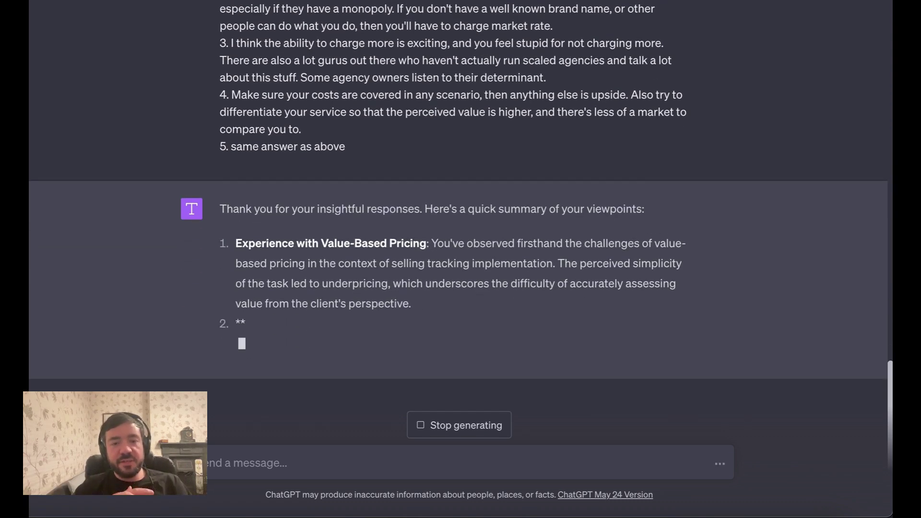
Review the web summary, the interview questions, the submitted answers and the generated summary of viewpoints in the conversation.
scroll(282, 99, up, 4)
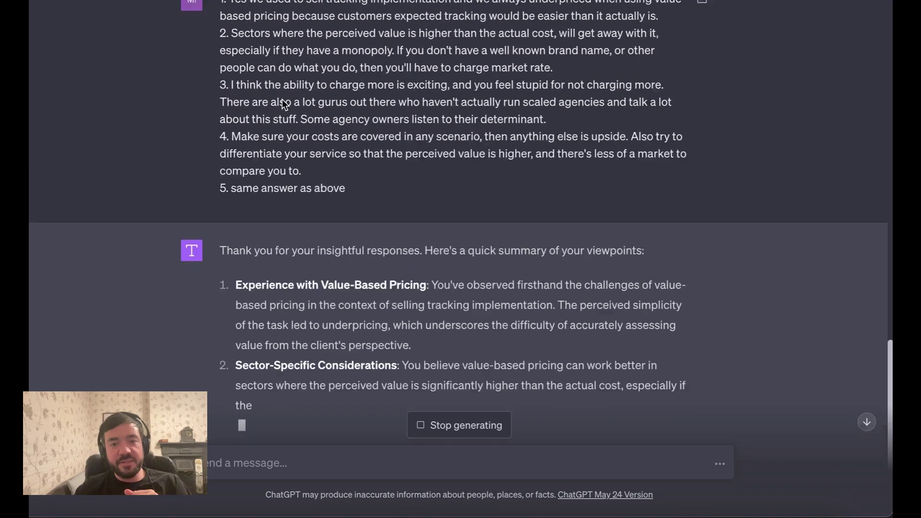
scroll(283, 99, up, 5)
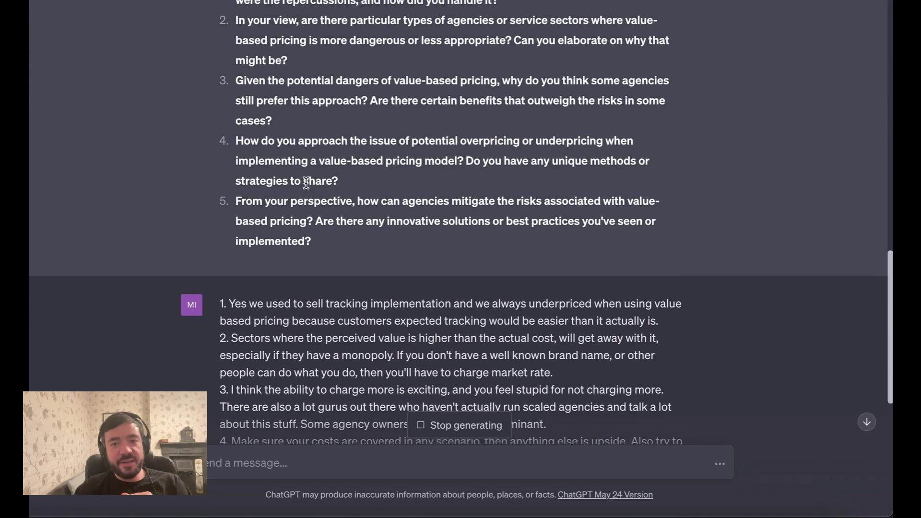
scroll(307, 182, up, 2)
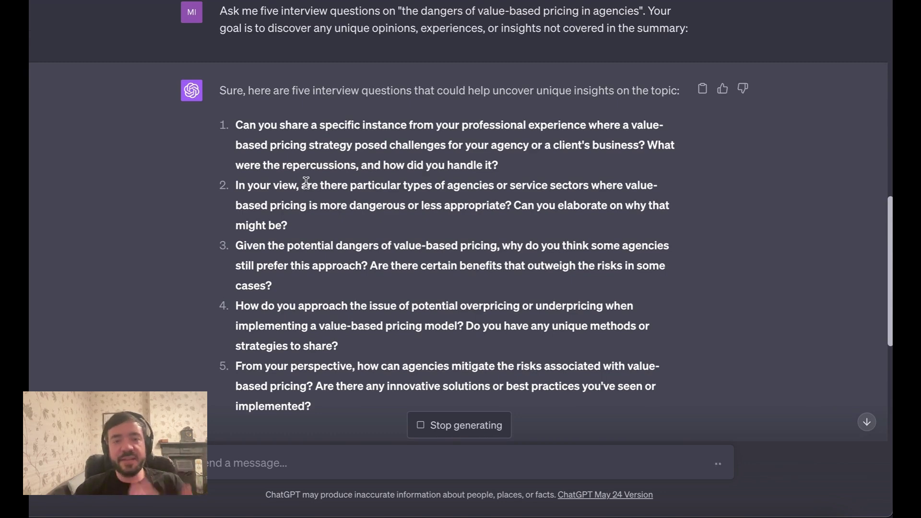
scroll(306, 183, up, 2)
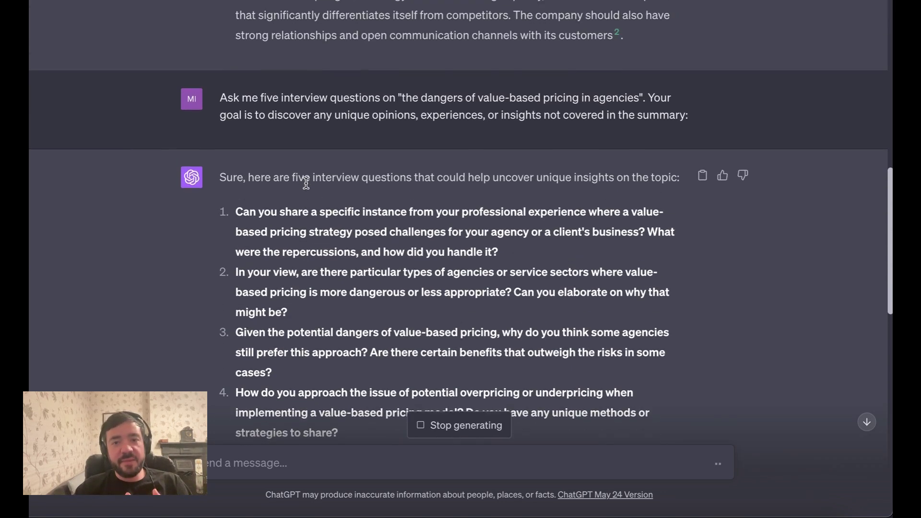
scroll(307, 182, up, 6)
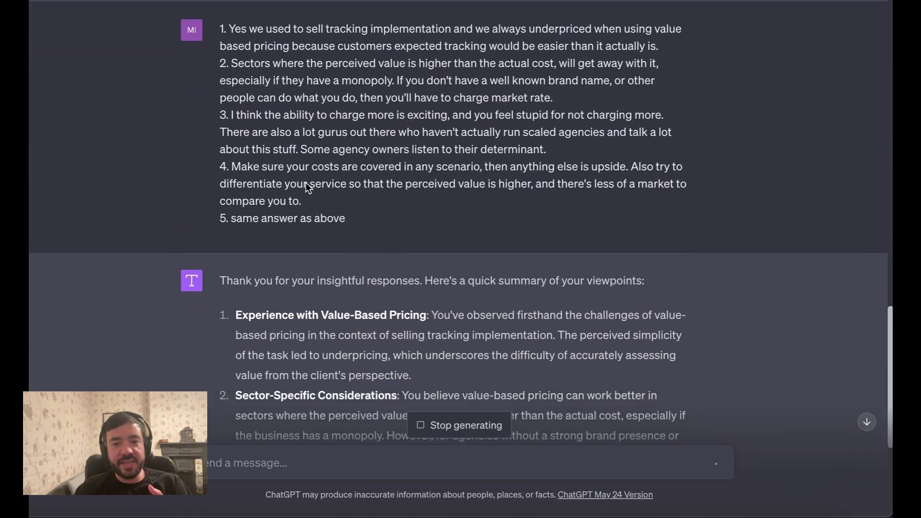
scroll(307, 182, down, 5)
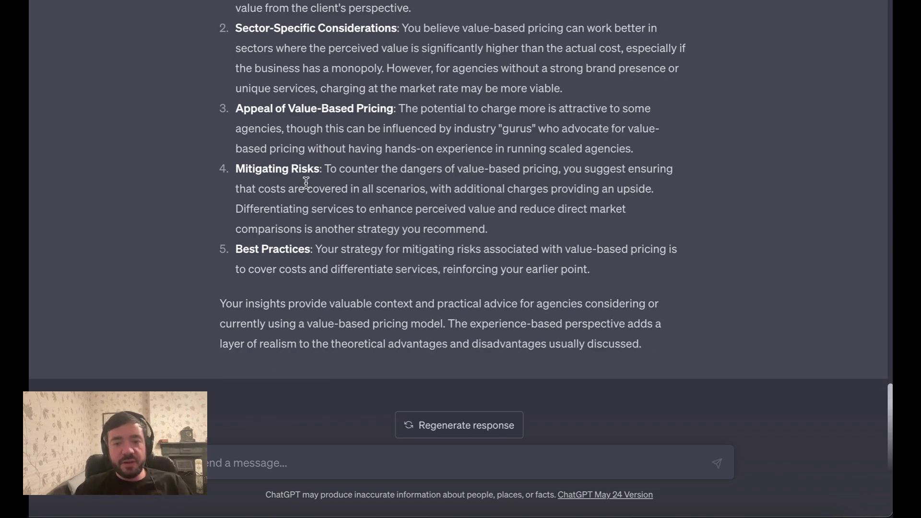
scroll(306, 182, up, 15)
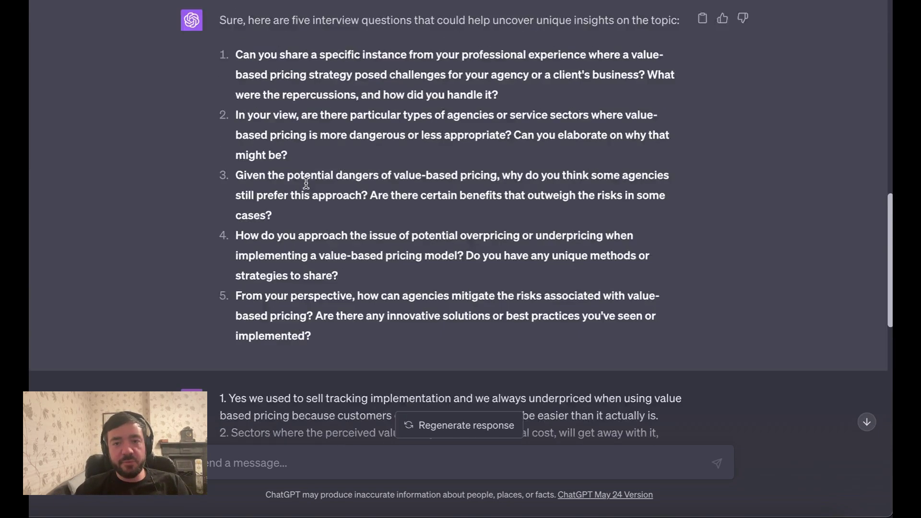
scroll(306, 182, up, 2)
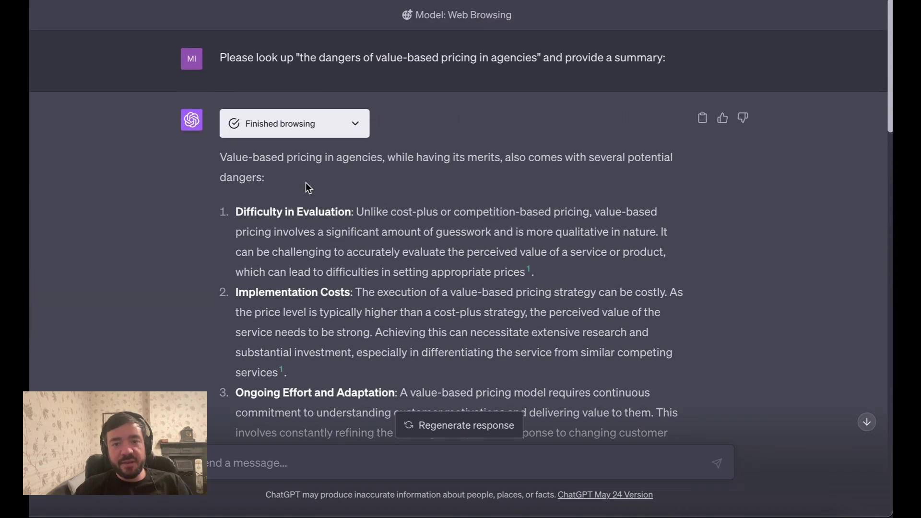
scroll(306, 182, down, 15)
scroll(306, 183, down, 5)
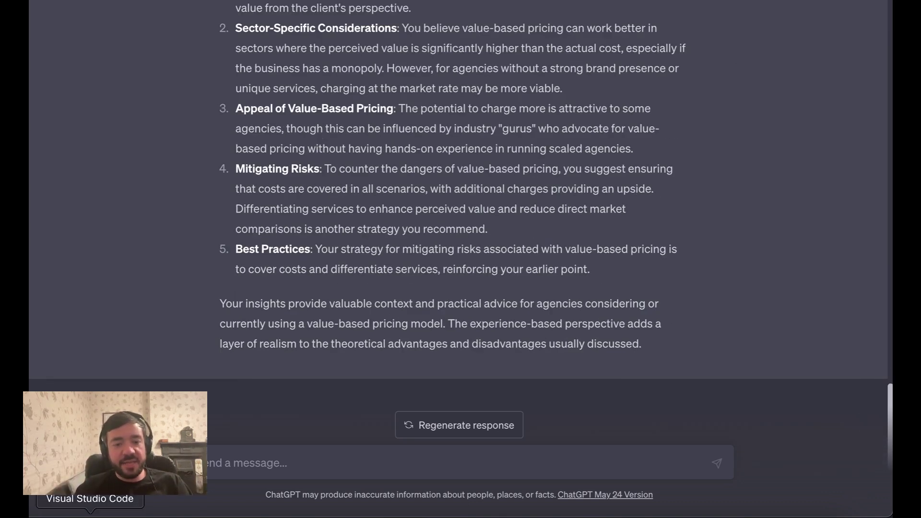
Copy the prompt for a blog outline with 10 very creative title options from Visual Studio Code into a new ChatGPT message.
click(77, 509)
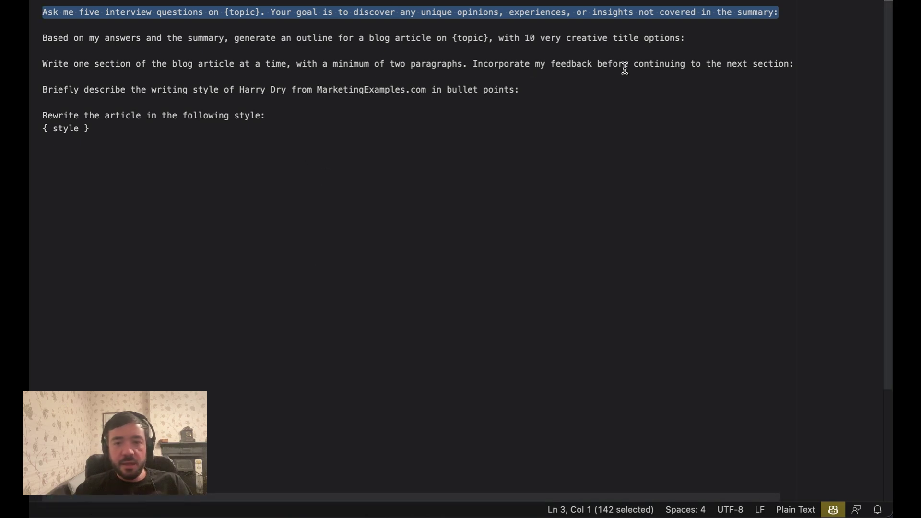
click(645, 53)
drag(686, 38, 44, 26)
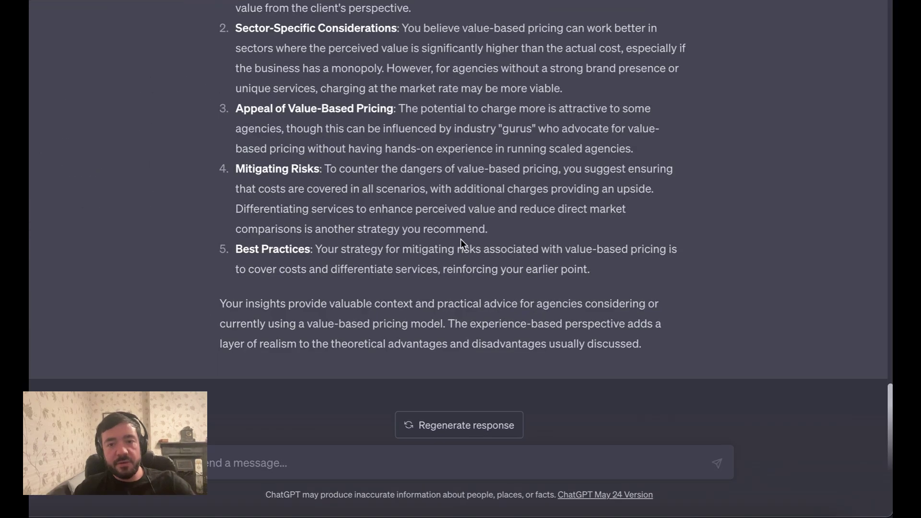
key(super+v)
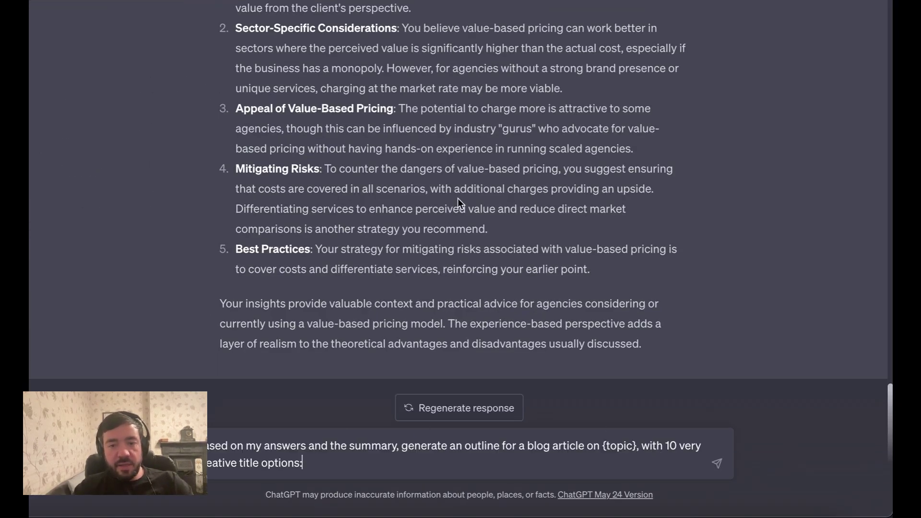
Replace {topic} in the outline prompt with "the dangers of value-based pricing in agencies", copied from the earlier interview prompt, and send it.
scroll(457, 198, up, 10)
scroll(458, 199, down, 2)
scroll(458, 199, down, 2)
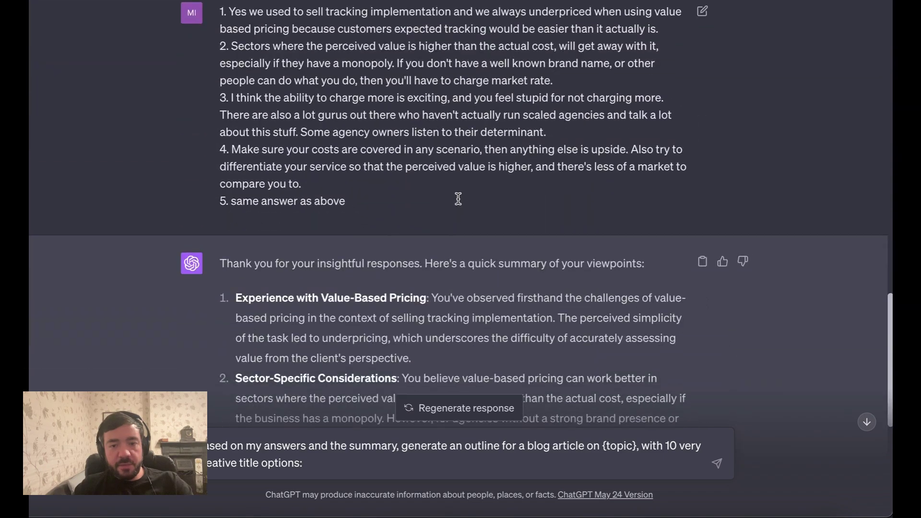
scroll(458, 199, up, 10)
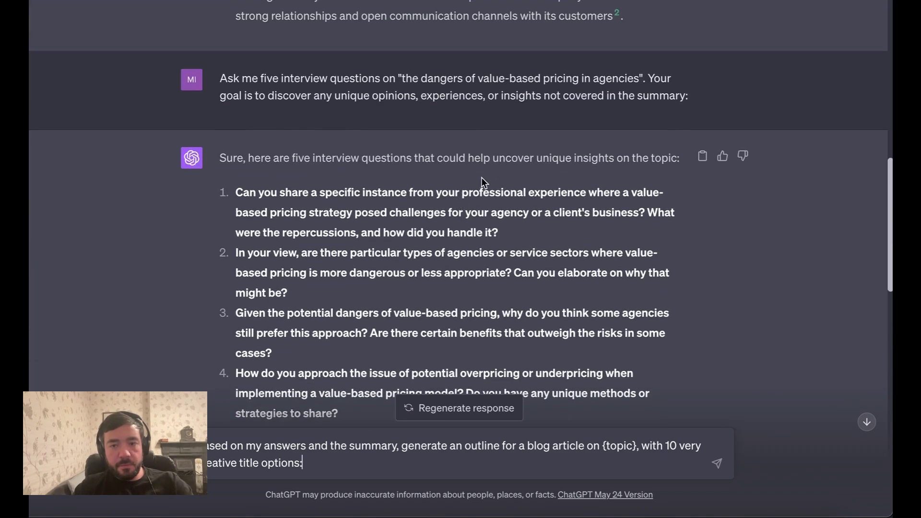
scroll(481, 181, up, 2)
drag(399, 167, 643, 169)
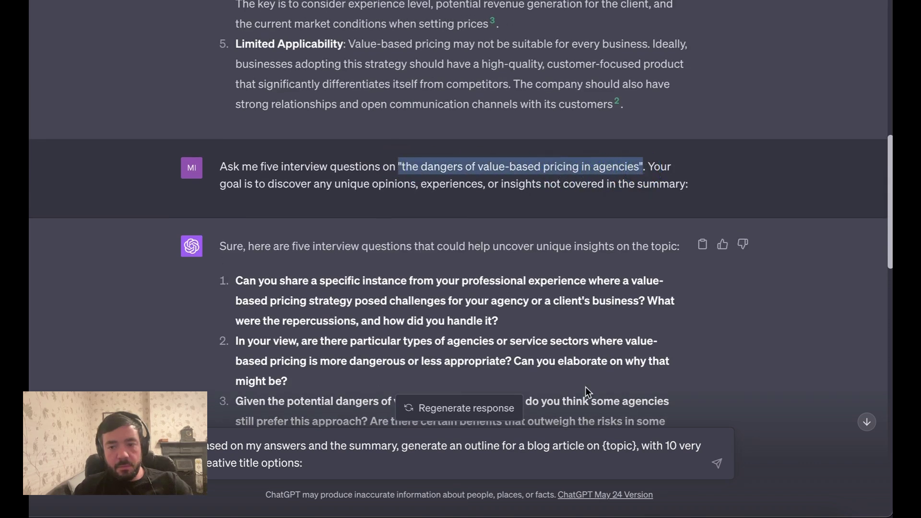
drag(602, 446, 648, 452)
key(ctrl+v)
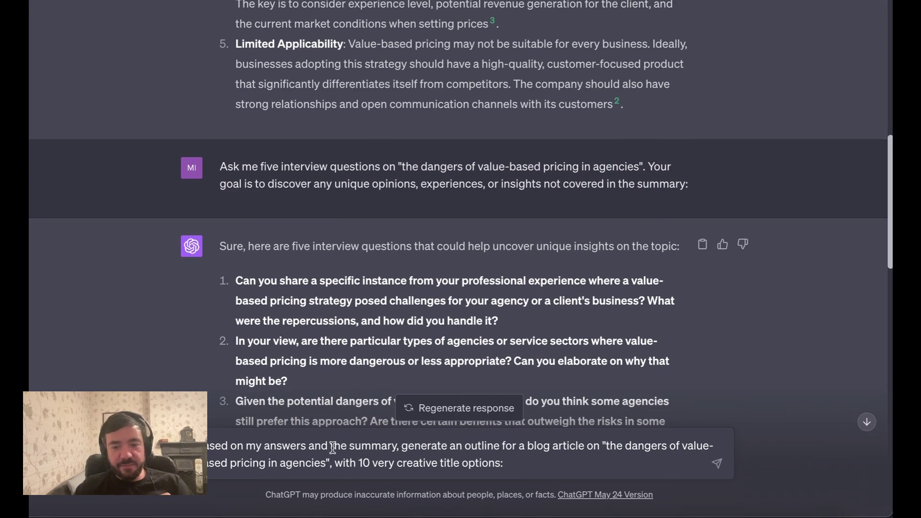
click(531, 463)
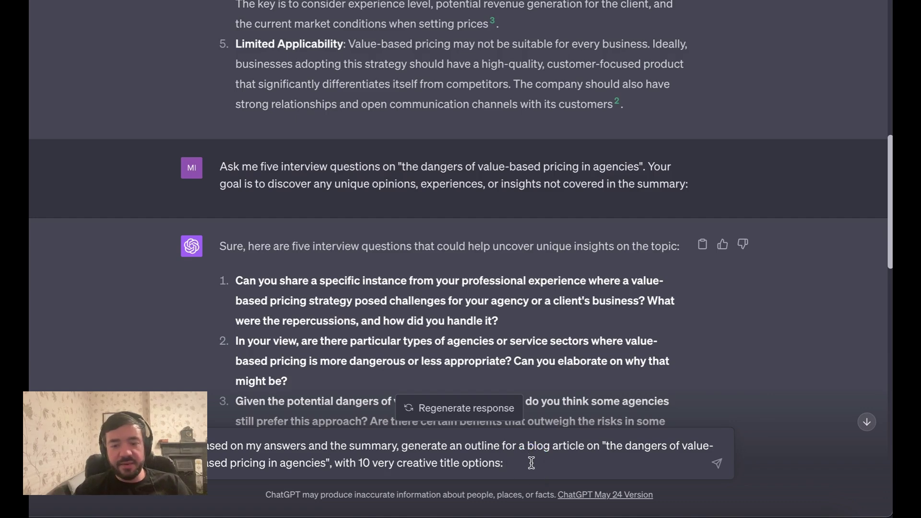
key(Return)
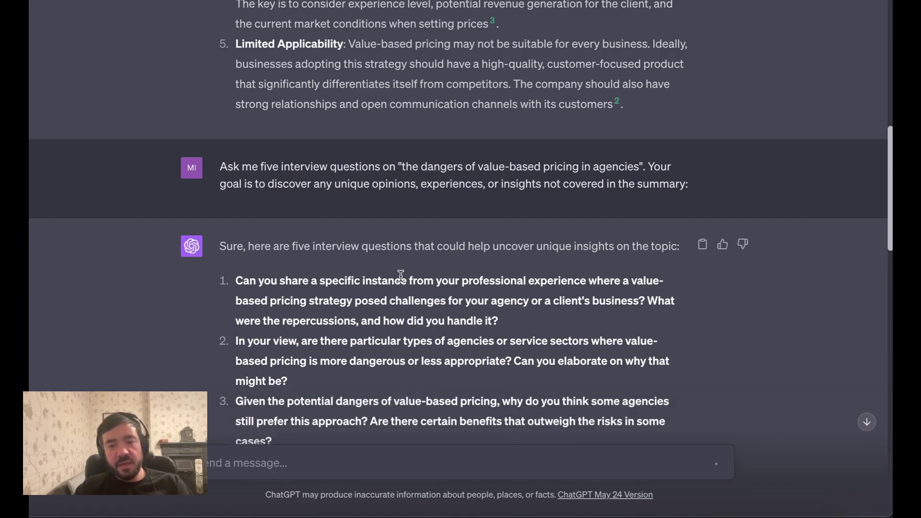
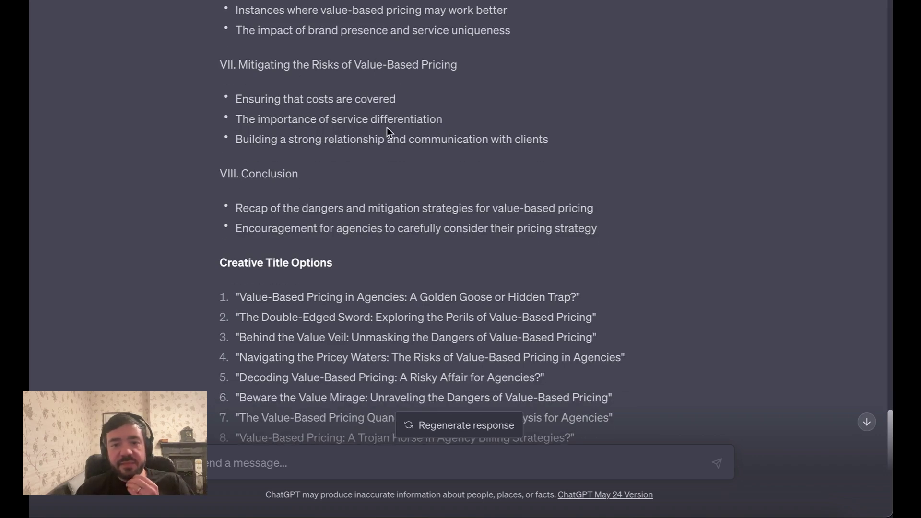
Check the generated outline and title options, and begin a reply that picks title number 10.
scroll(386, 128, up, 5)
scroll(387, 129, up, 2)
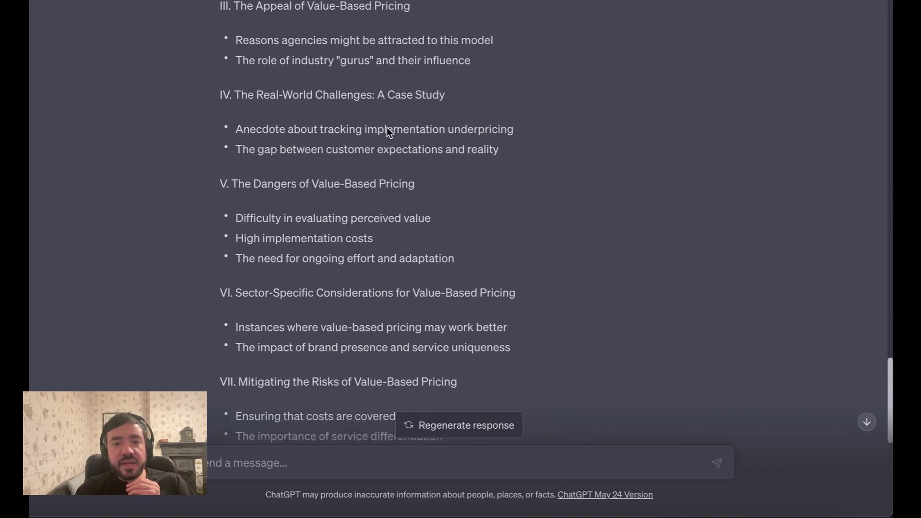
scroll(388, 130, down, 5)
scroll(387, 127, down, 5)
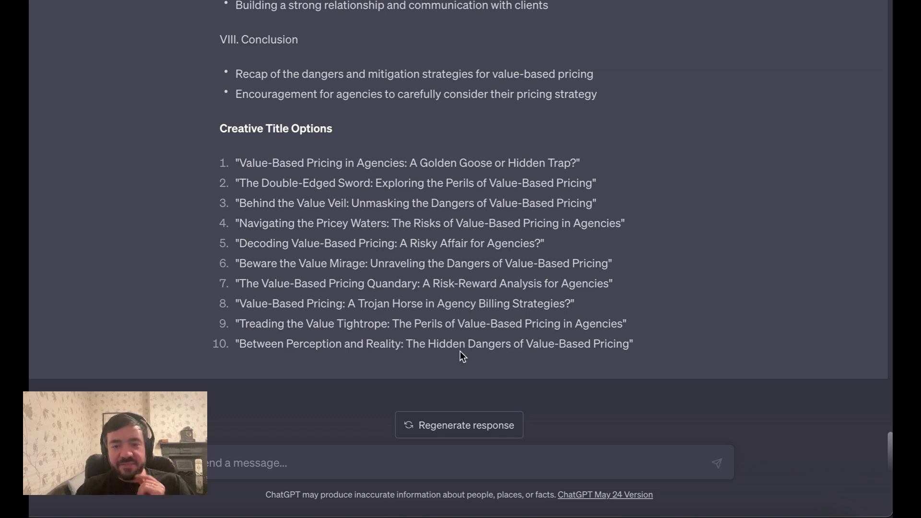
click(296, 458)
text(Make)
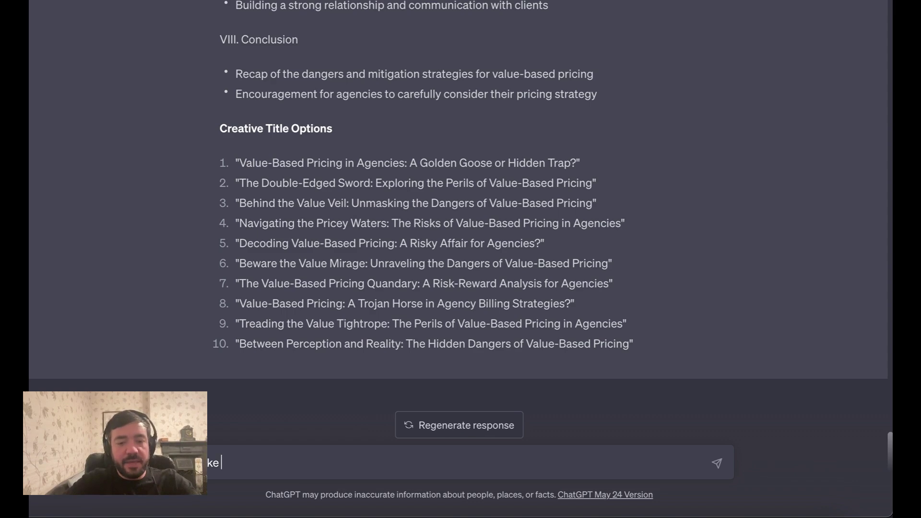
text( ti)
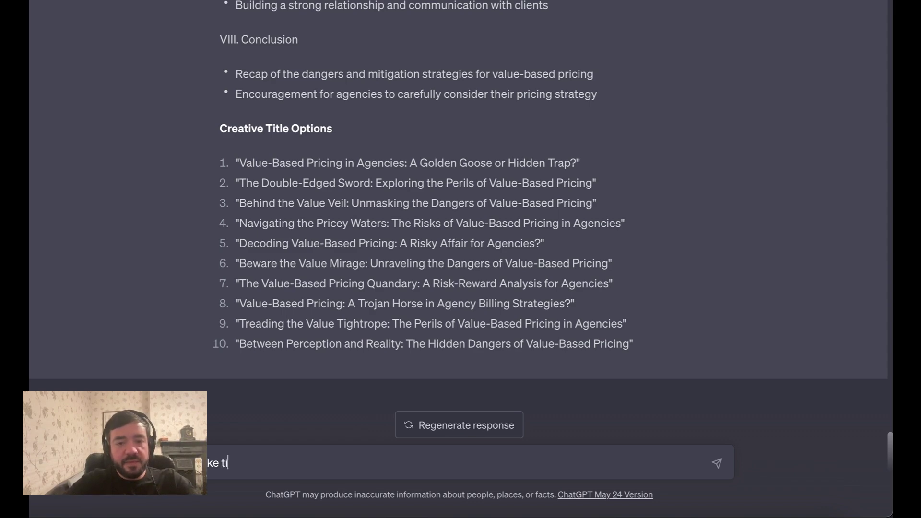
text(tle number 10)
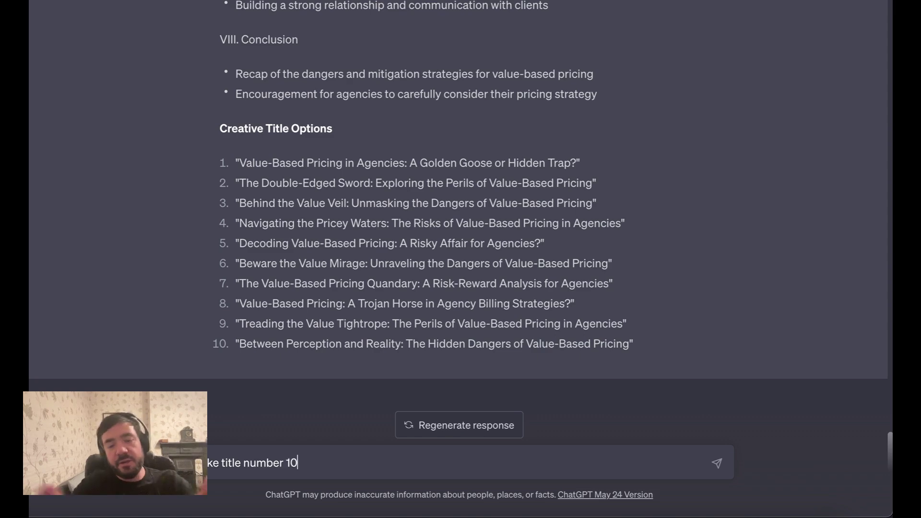
scroll(312, 271, up, 3)
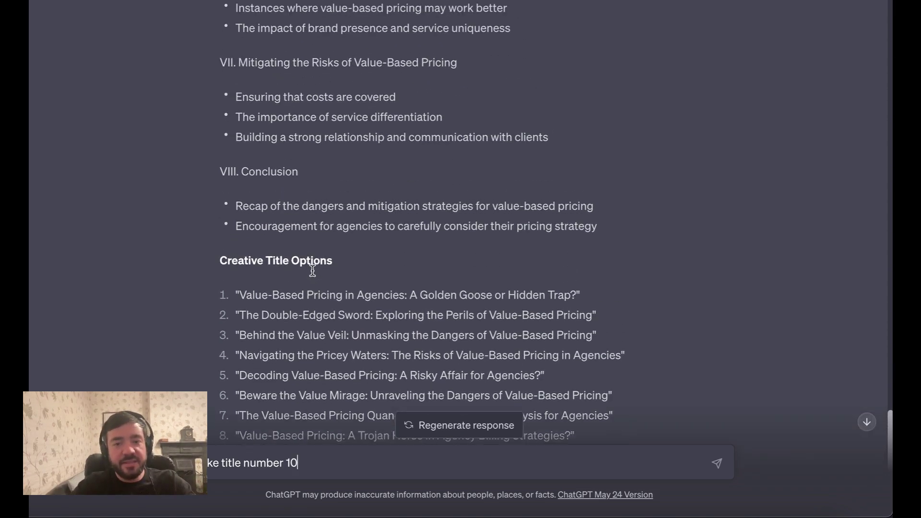
scroll(313, 270, down, 3)
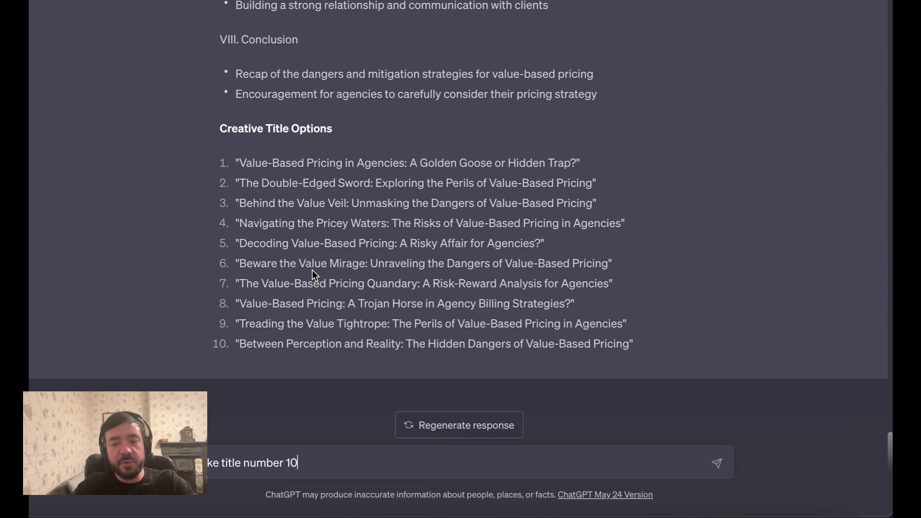
Recheck the outline, add "and I'm happy with the outline" on a new line of the reply, and send it.
key(shift+Return)
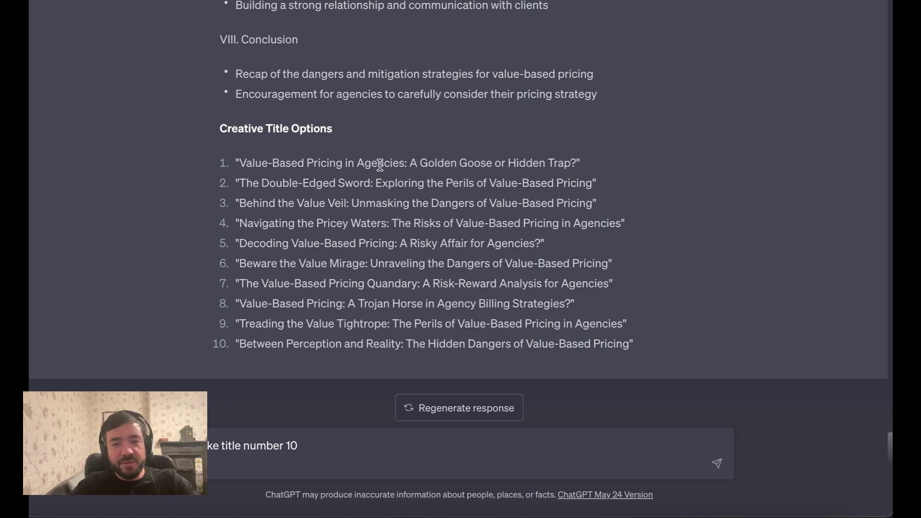
scroll(378, 259, up, 9)
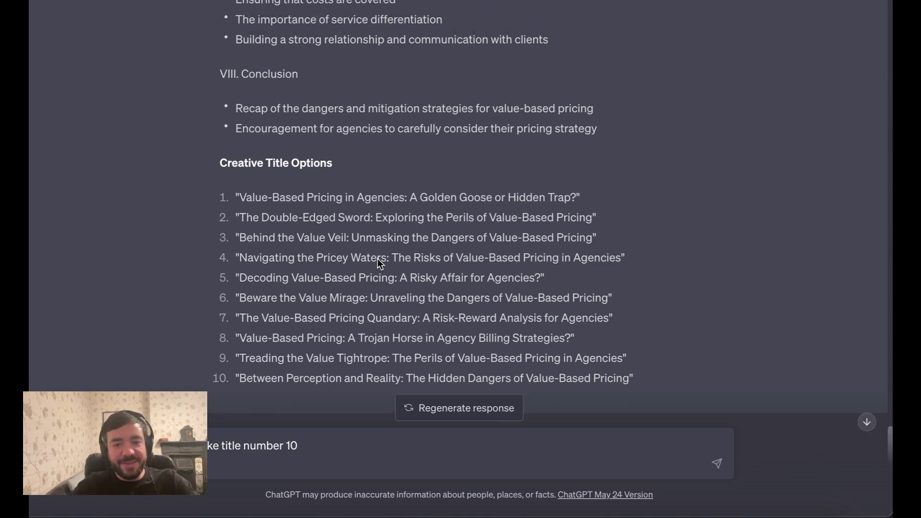
scroll(378, 262, up, 7)
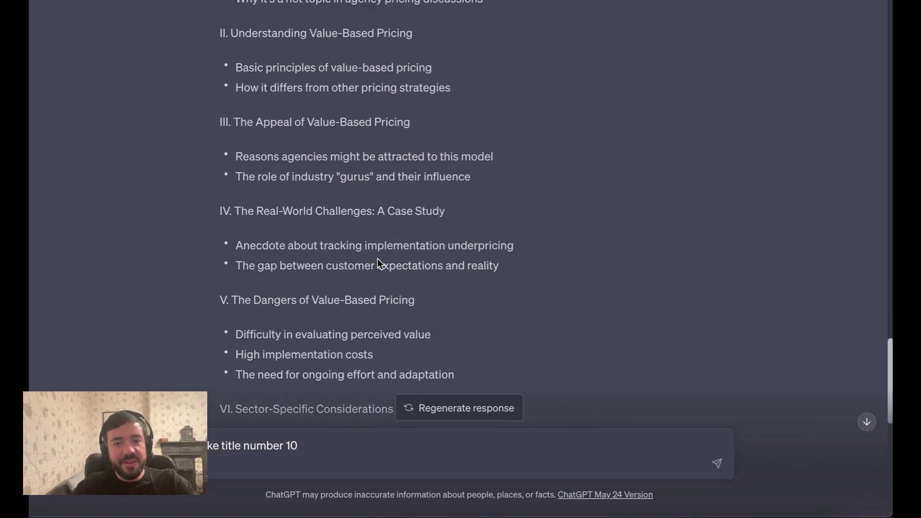
scroll(377, 260, down, 16)
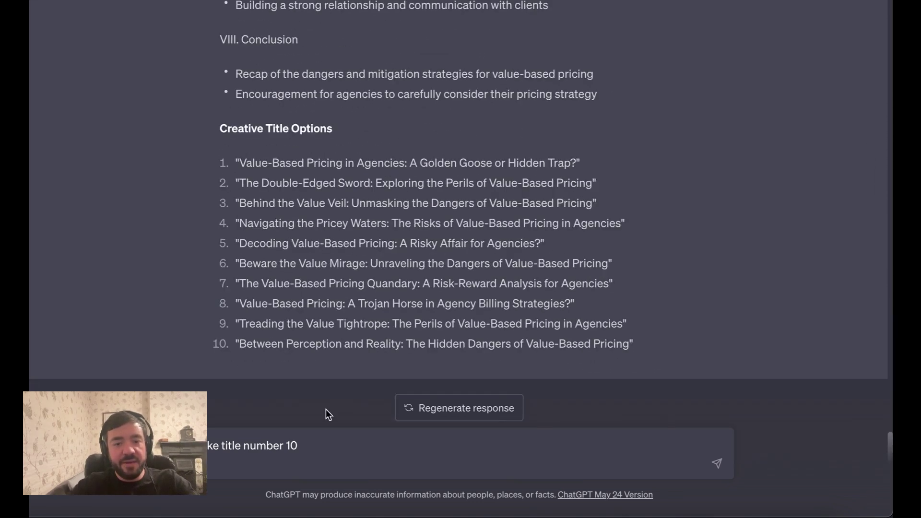
text(and i)
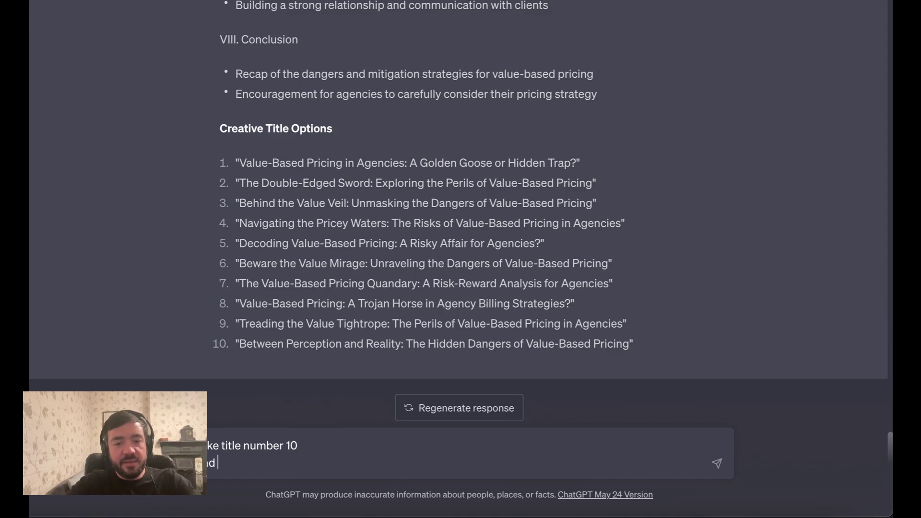
text('m happy with)
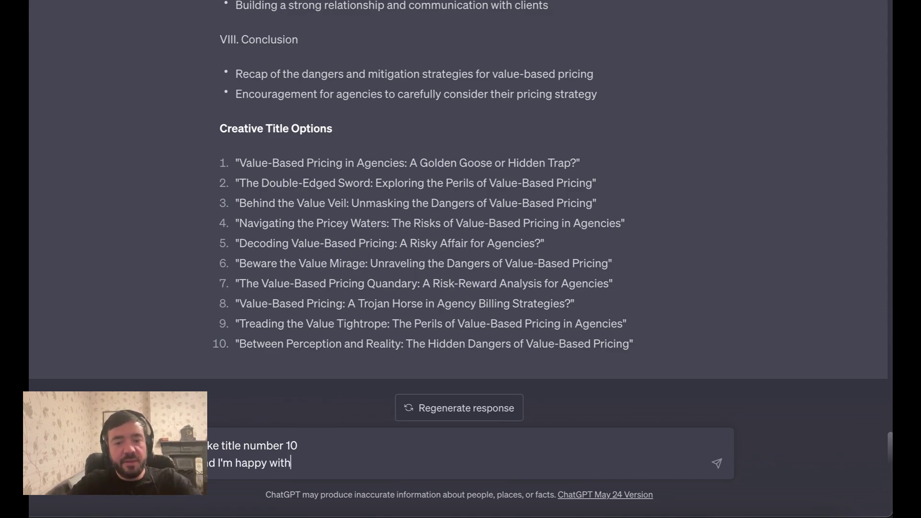
text( the outline)
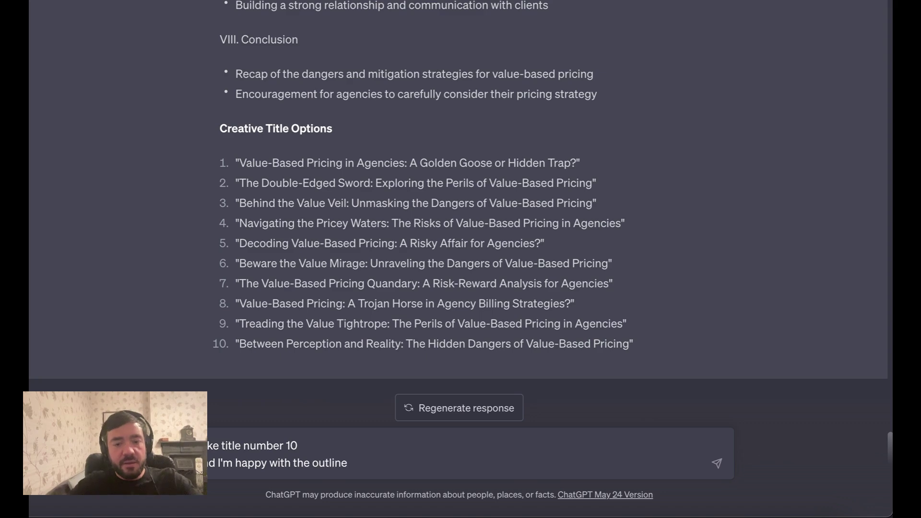
key(Return)
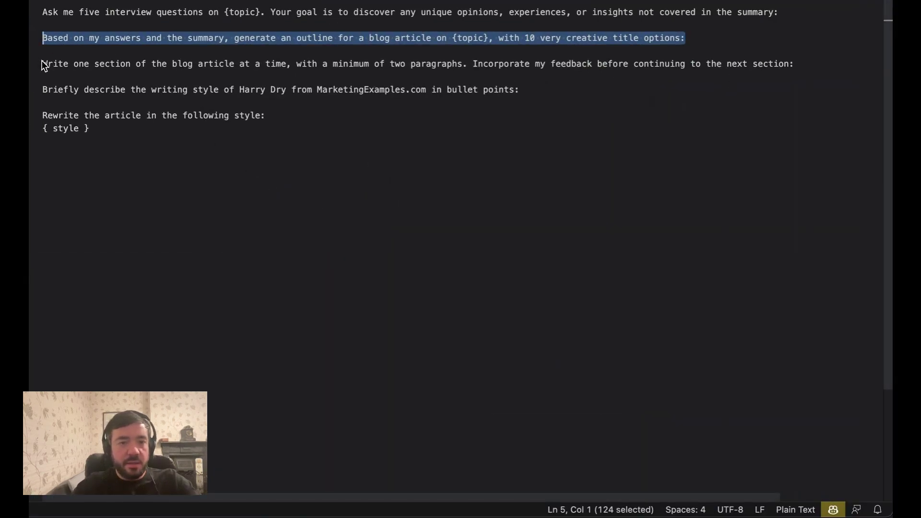
Copy the prompt for writing one section at a time, with a minimum of two paragraphs, from Visual Studio Code into ChatGPT and send it.
drag(41, 60, 661, 81)
key(ctrl+c)
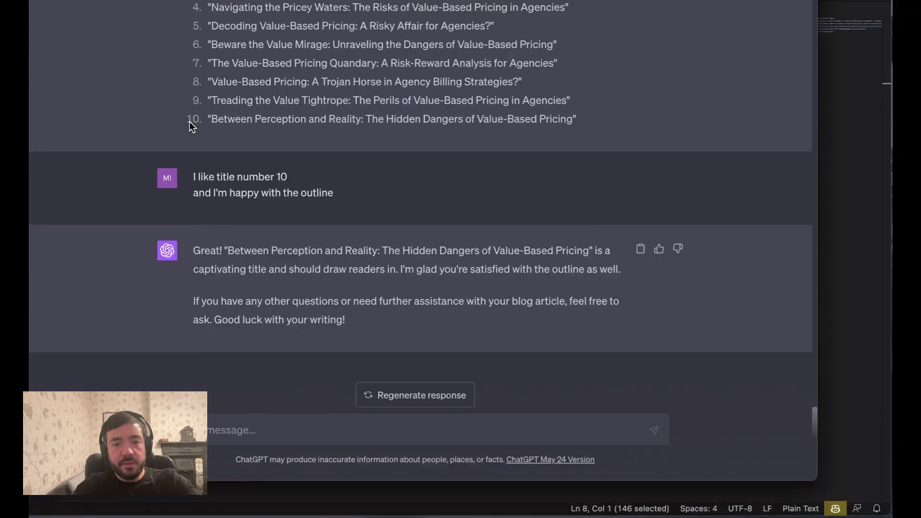
click(189, 122)
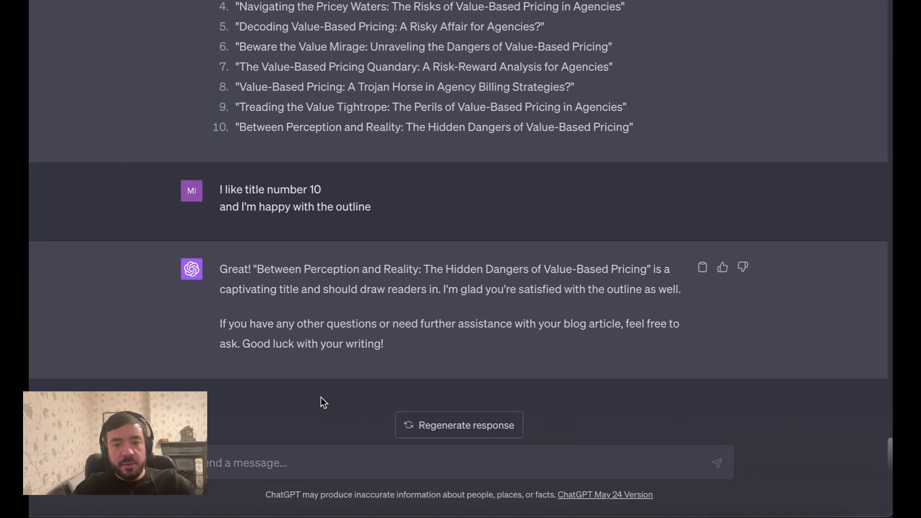
click(302, 467)
key(ctrl+v)
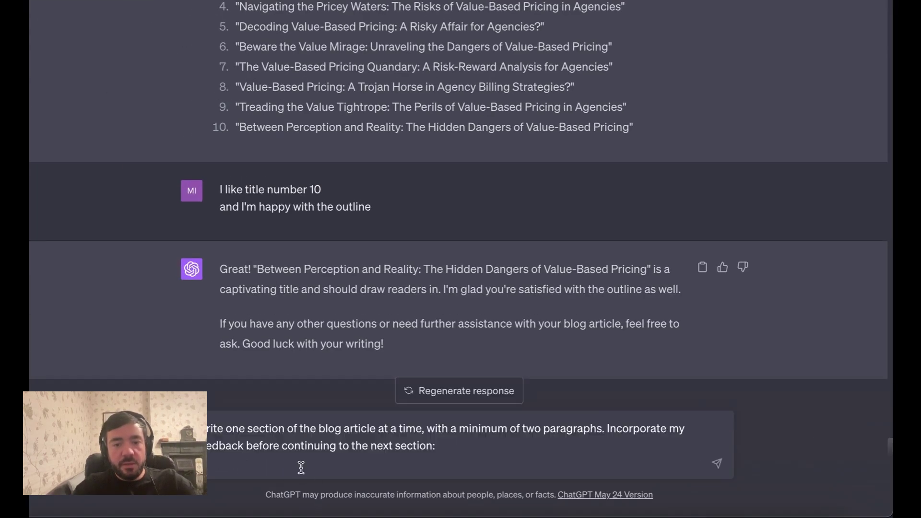
key(BackSpace)
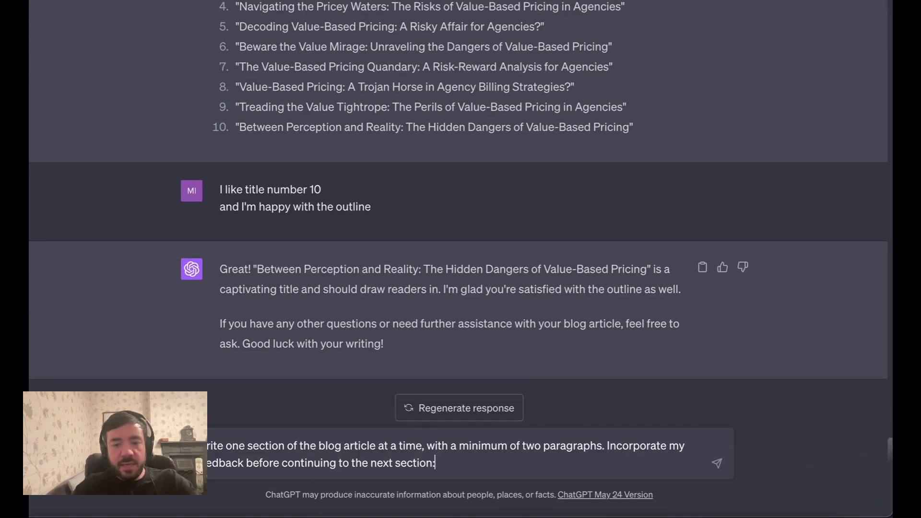
key(Return)
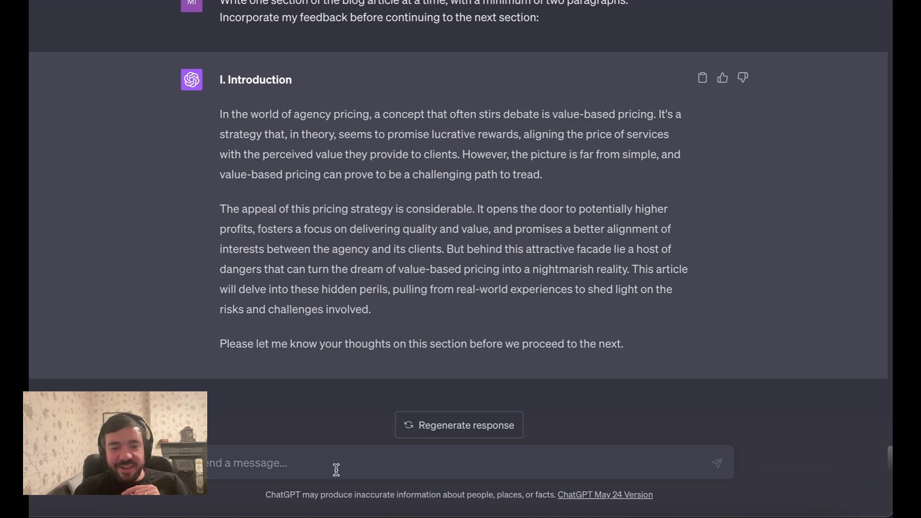
Send feedback on the introduction: "Mention in here that I'll be sharing my experiences with Ladder, the 50 person marketing agency I founded".
text(Mention in here t)
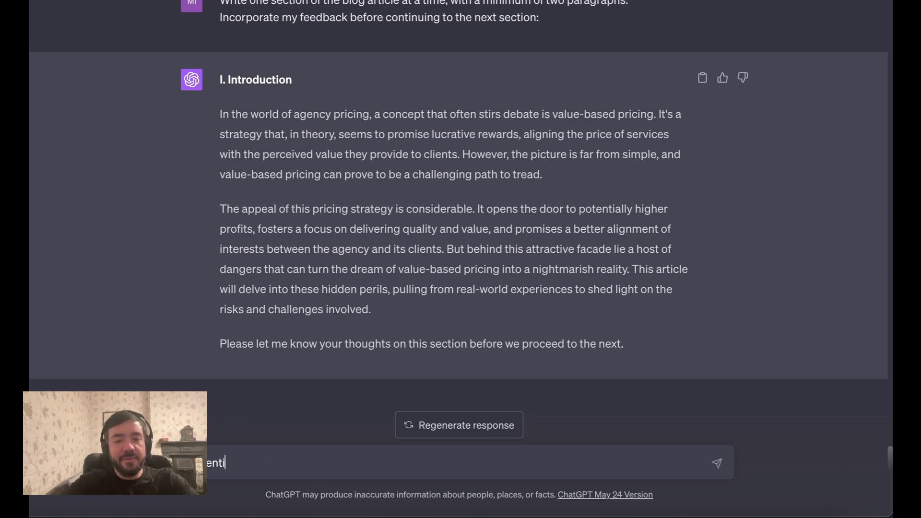
text(hat )
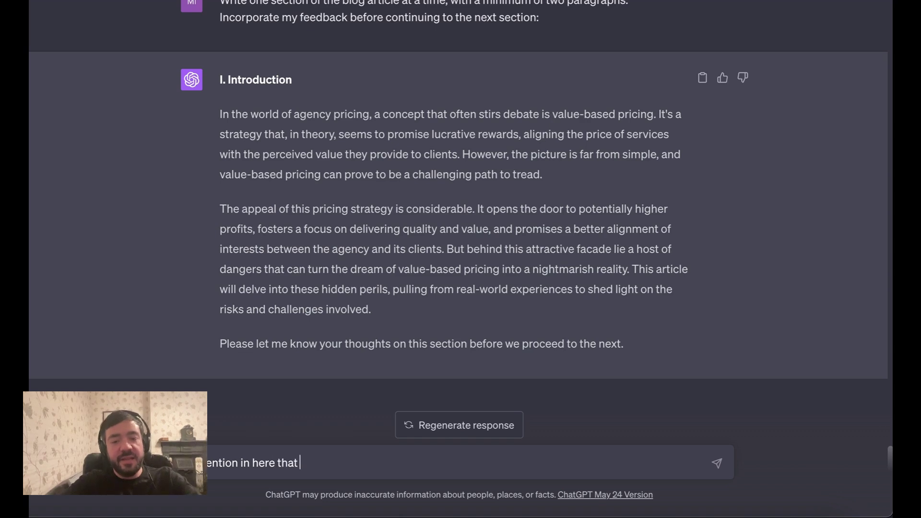
text(I'll be)
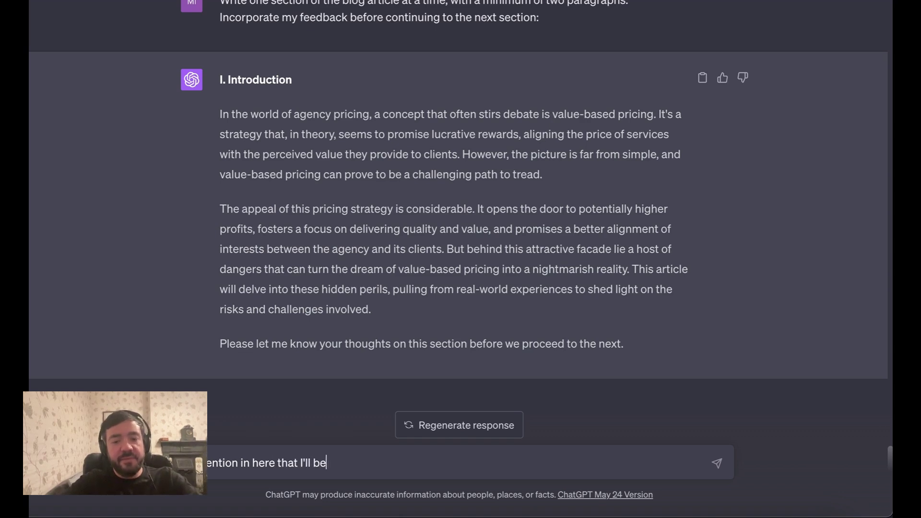
text( sharing my expe)
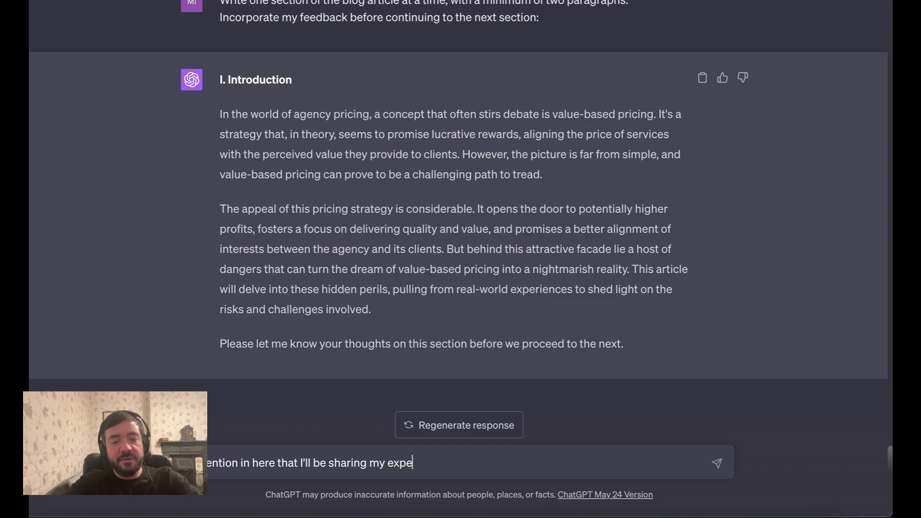
text(riences with Lad)
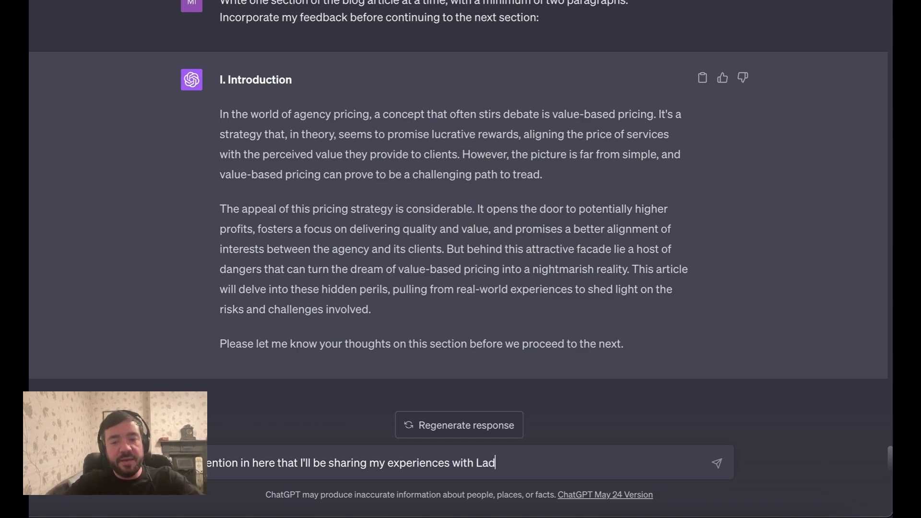
text(der, the 50 pers)
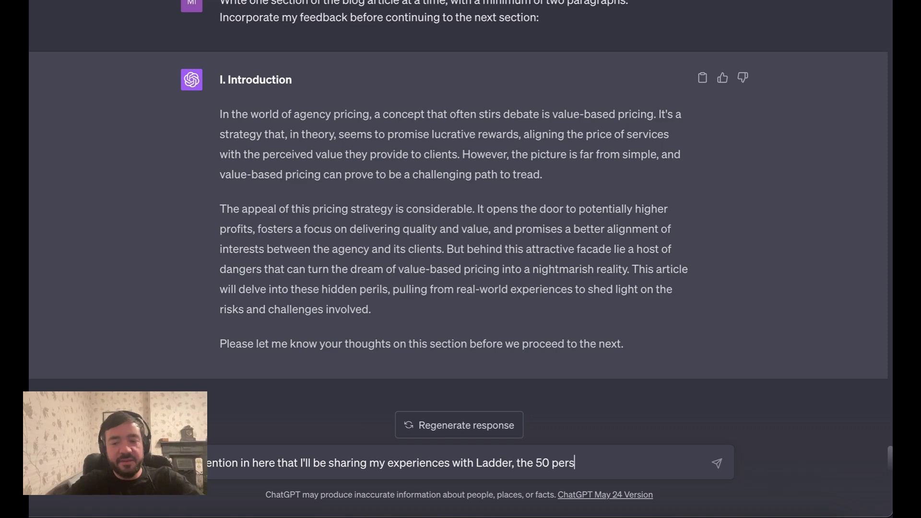
text(on agency I founded)
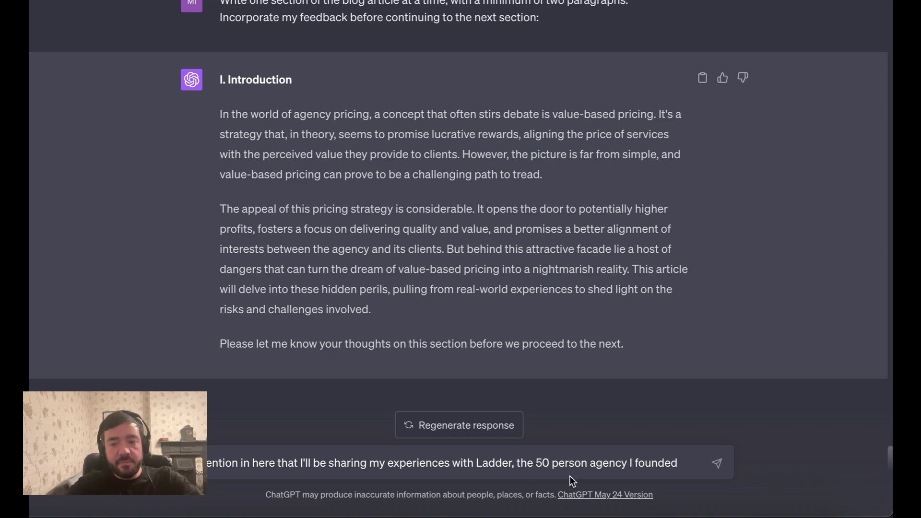
click(592, 460)
text(marketing)
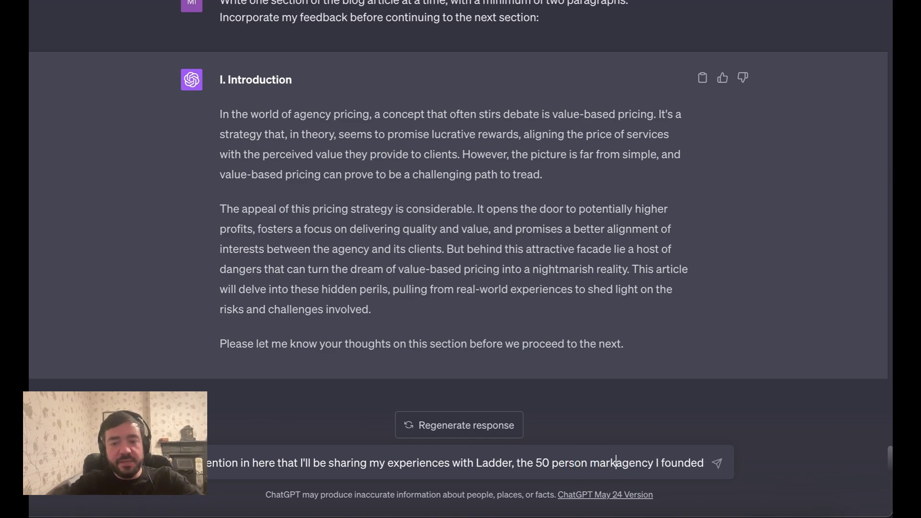
key(Return)
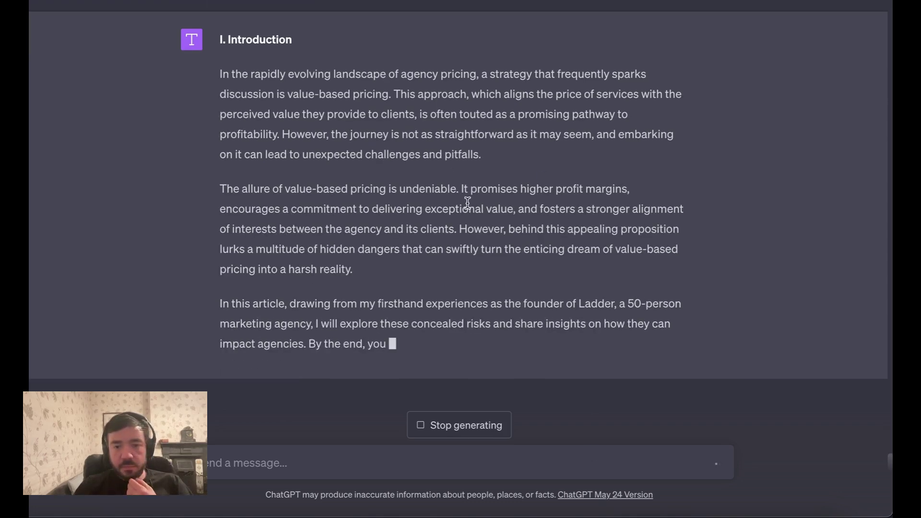
Read the revised introduction and approve it with the reply "Yes this is great, continue to the next section".
scroll(467, 202, down, 2)
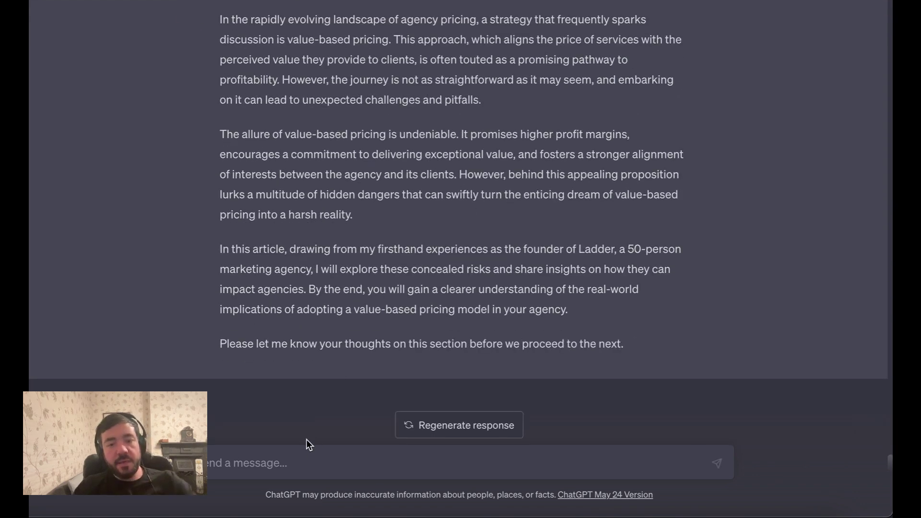
click(288, 459)
text(Yes this is gre)
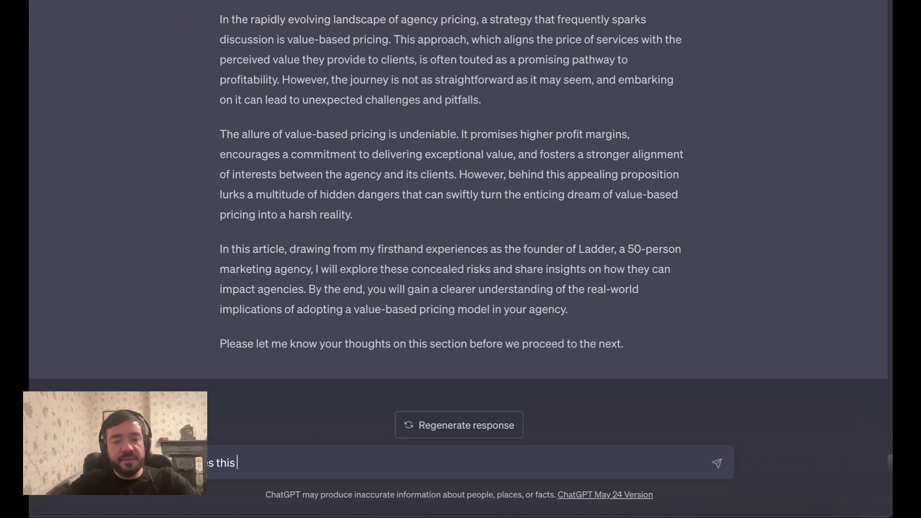
text(at, contin)
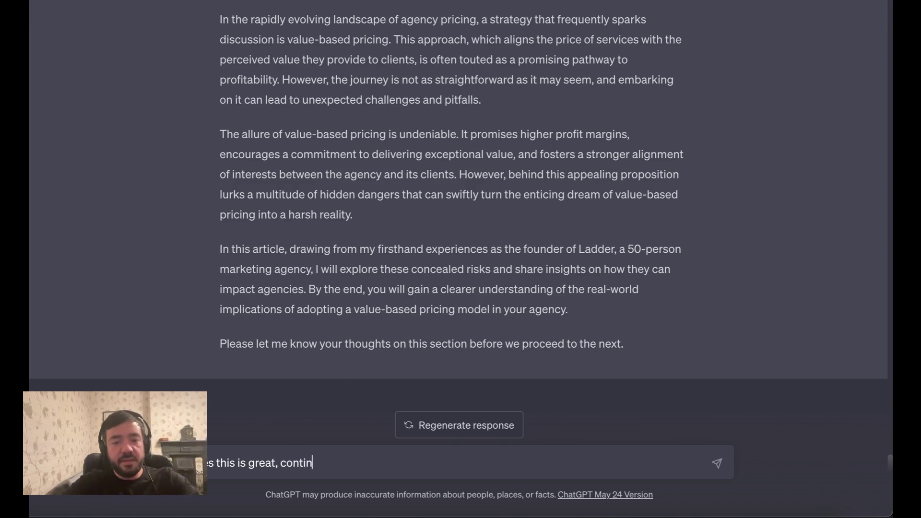
text(ue to the next section)
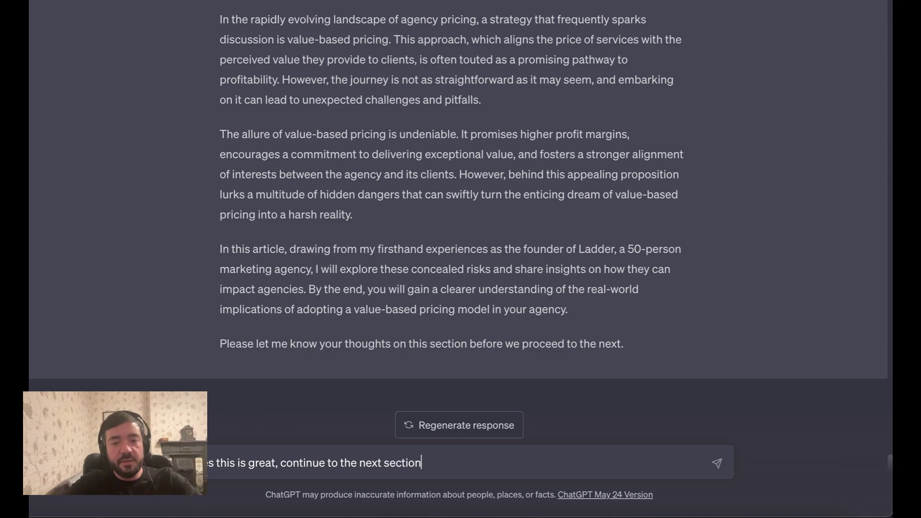
key(Return)
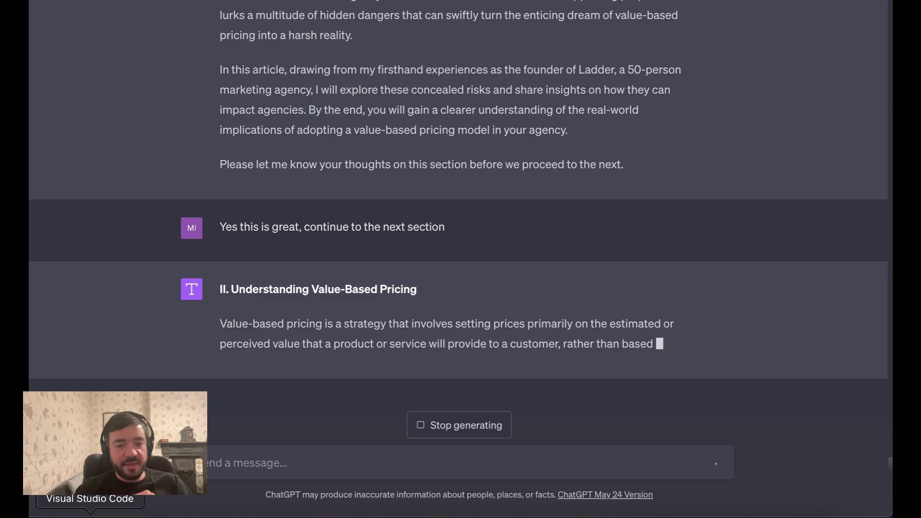
Switch to Visual Studio Code and highlight the prompt asking for the MarketingExamples.com writing style in bullet points.
click(127, 502)
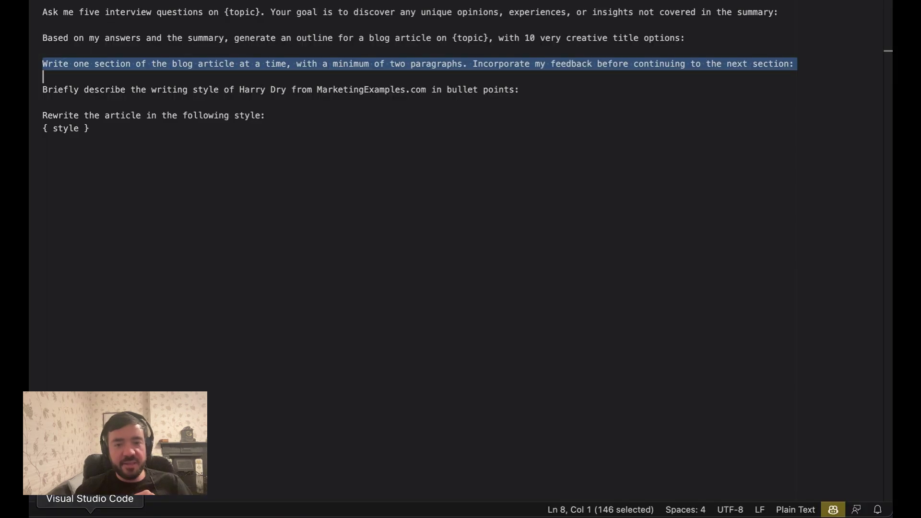
click(537, 91)
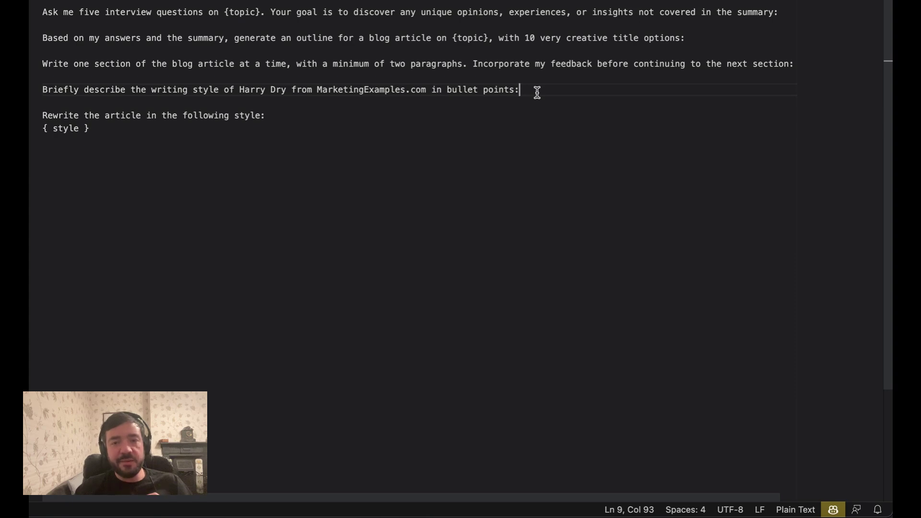
drag(537, 92, 36, 95)
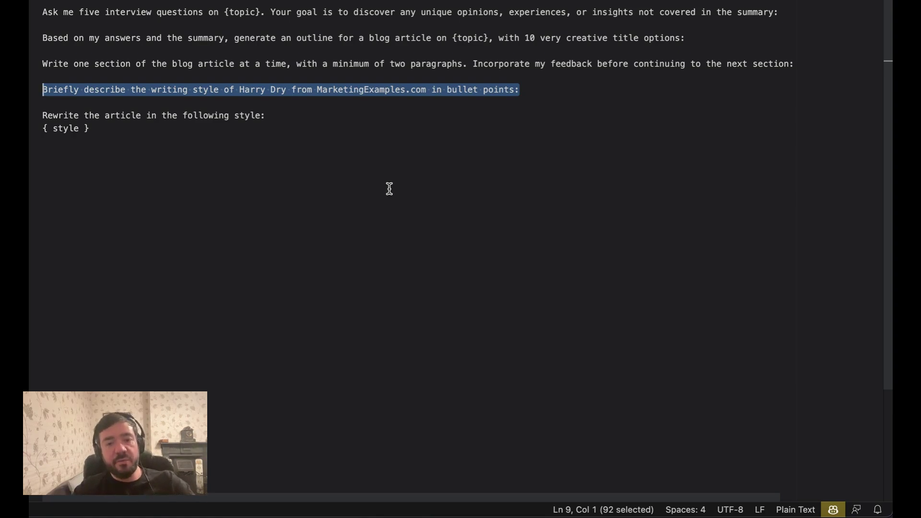
Copy all the writing style bullet points from the GPT-3.5 conversation and paste them into a new message in the article conversation.
key(ctrl+Up)
click(173, 132)
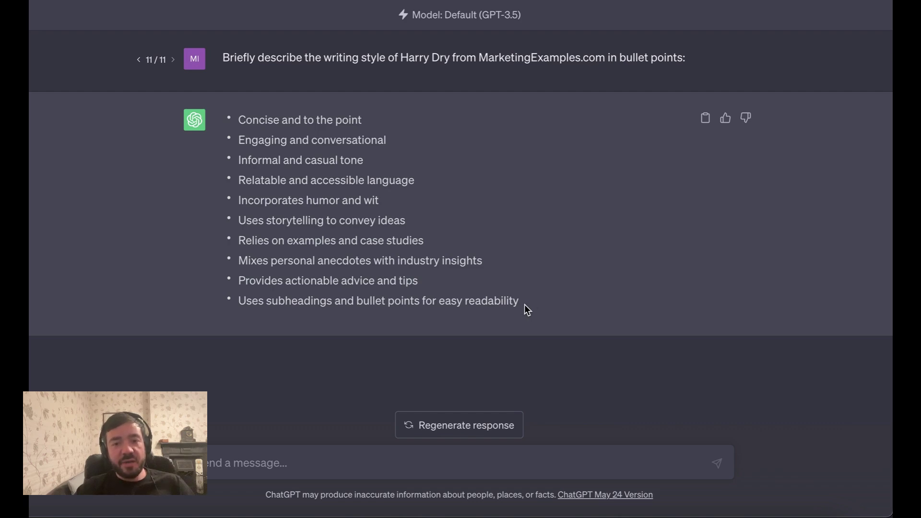
drag(523, 306, 211, 124)
key(ctrl+c)
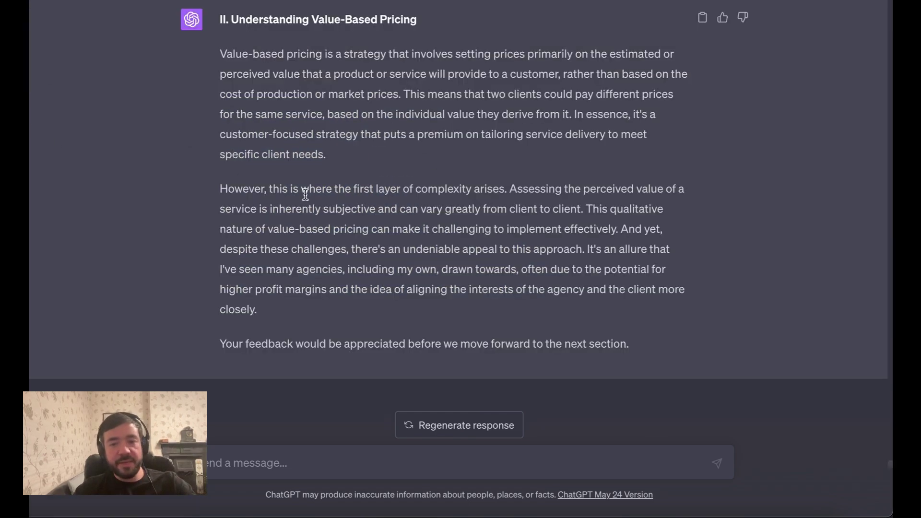
scroll(305, 194, up, 3)
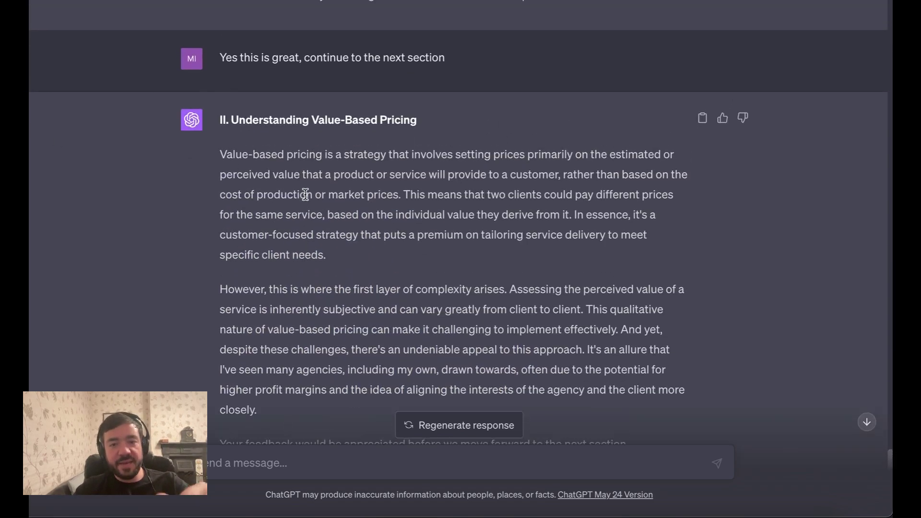
scroll(306, 194, down, 2)
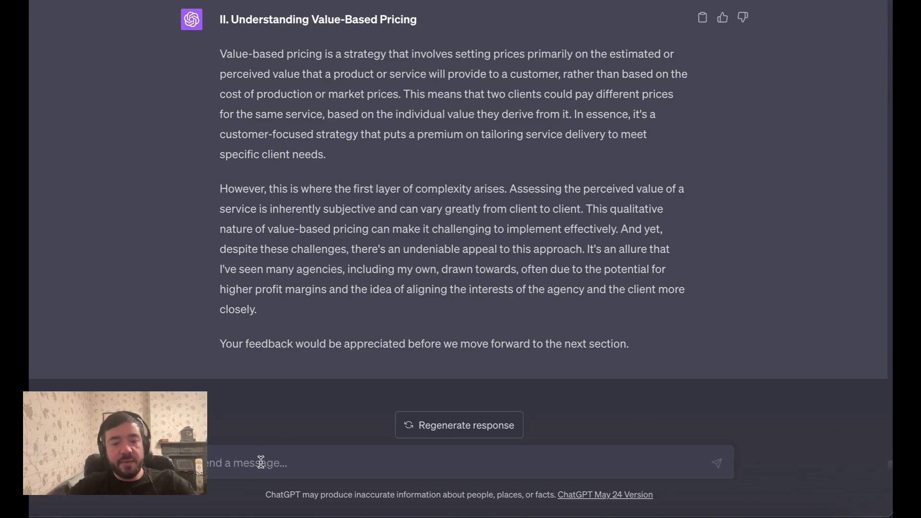
key(ctrl+v)
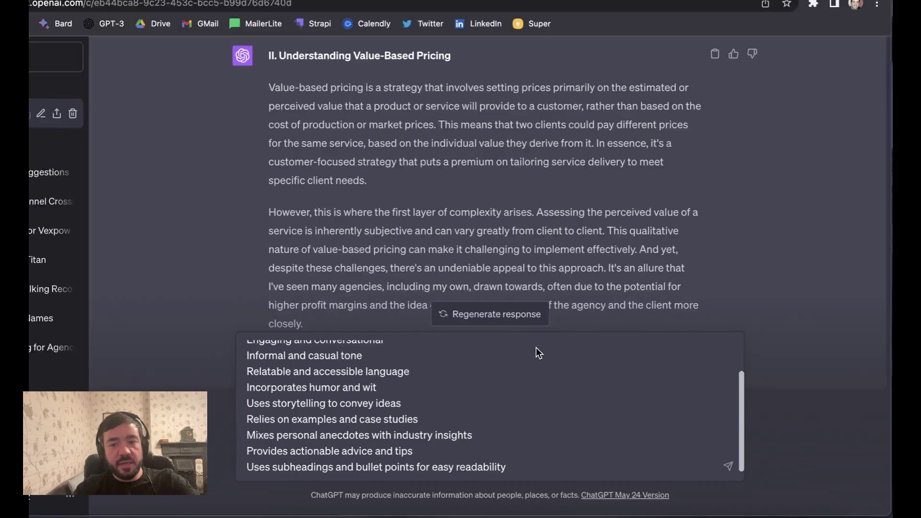
Undo the pasted style text, copy the full style response from the GPT-3.5 conversation, and paste it into the article conversation's message.
key(ctrl+z)
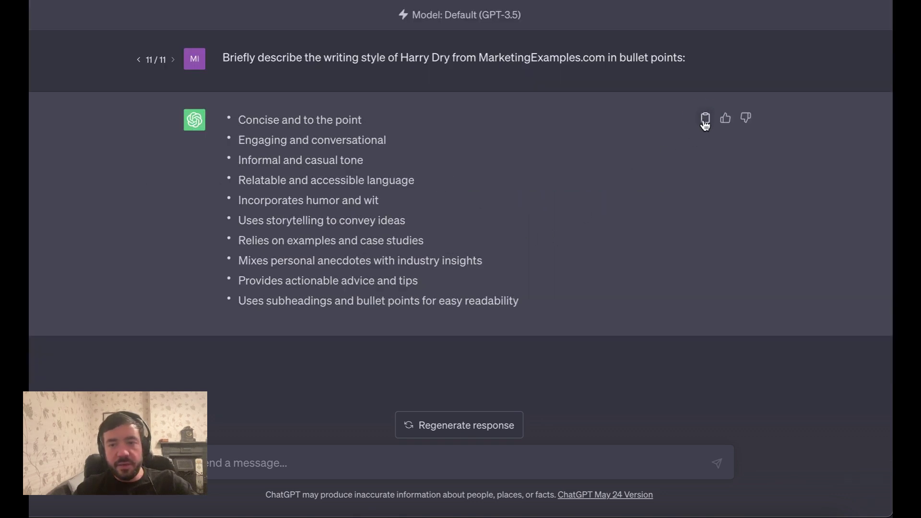
click(705, 120)
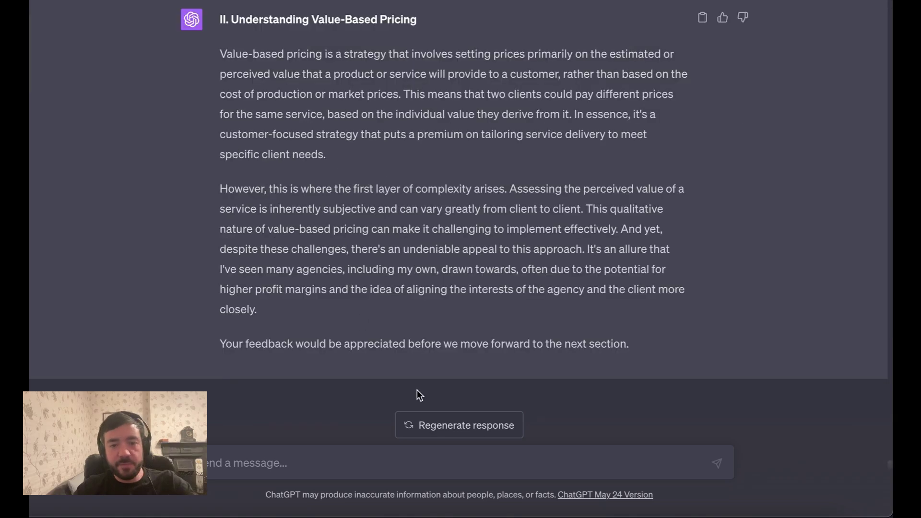
click(290, 462)
key(ctrl+v)
scroll(341, 393, up, 2)
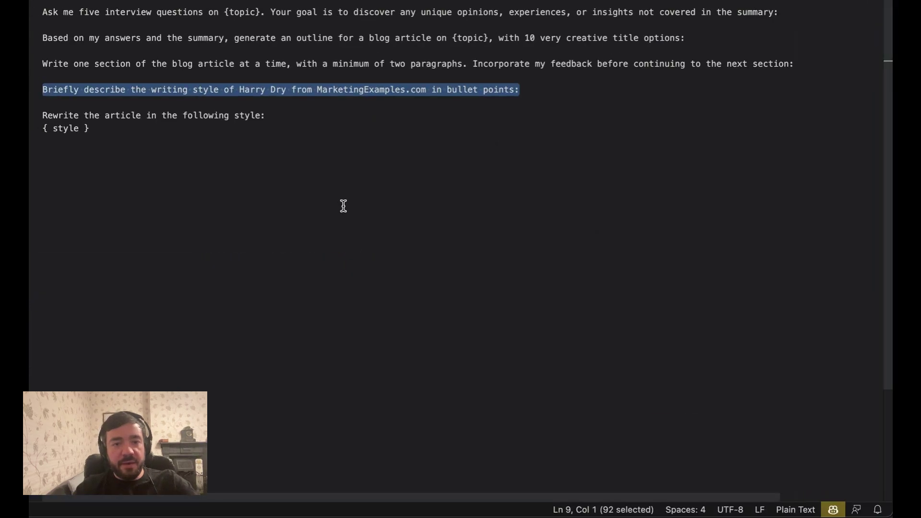
Copy the "Rewrite the article in the following style:" prompt from Visual Studio Code and paste it above the bullet points in the ChatGPT message.
click(79, 72)
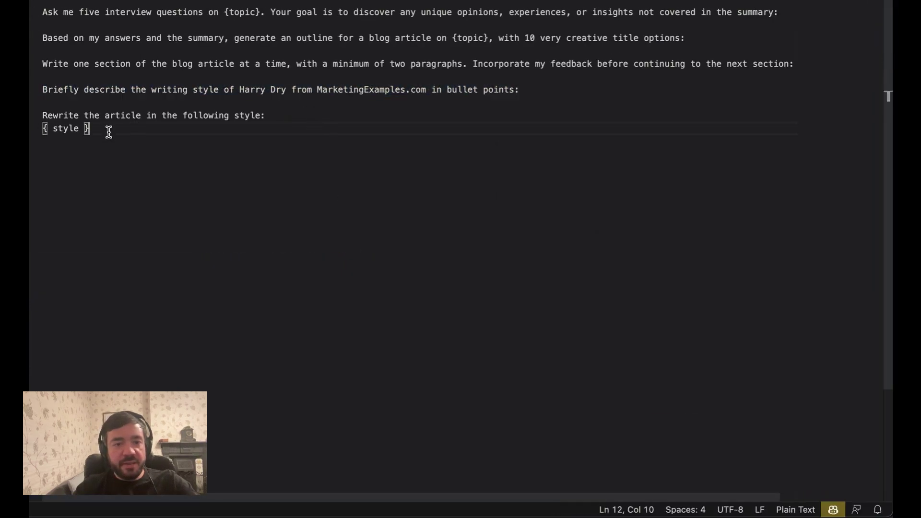
drag(107, 129, 31, 116)
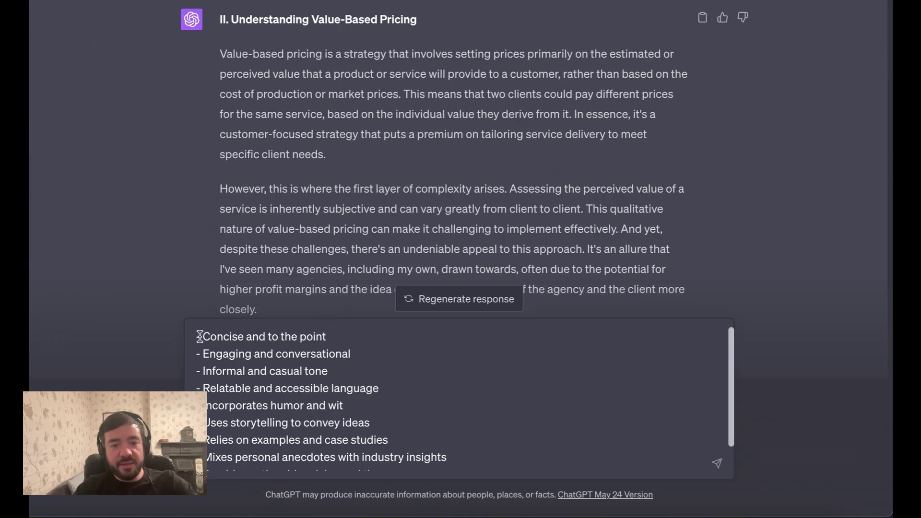
click(199, 336)
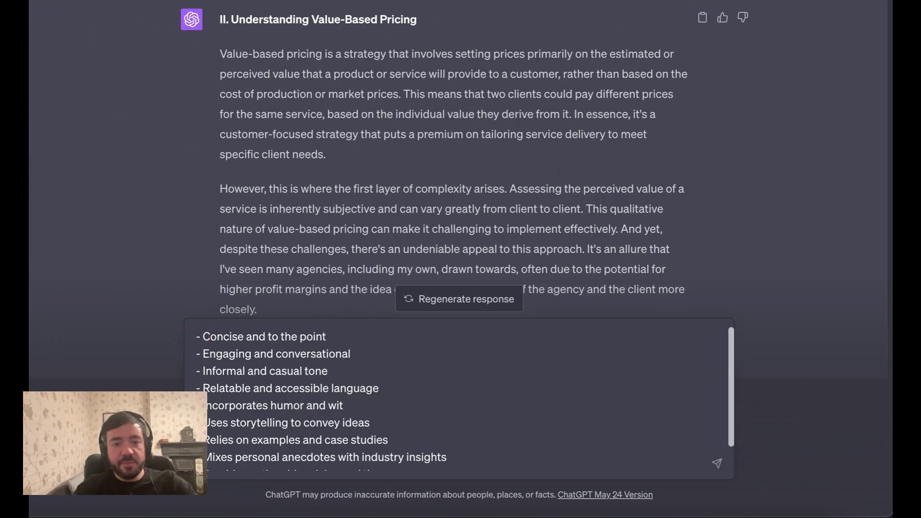
key(shift+Return)
key(shift+Return)
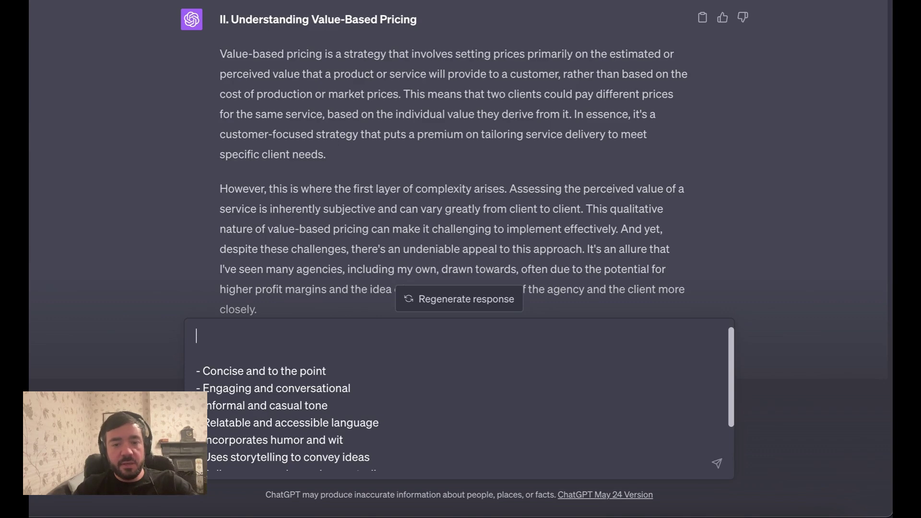
key(ctrl+v)
Remove the "{ style }" placeholder and the blank lines between the rewrite instruction and the bullet points.
drag(272, 349, 154, 350)
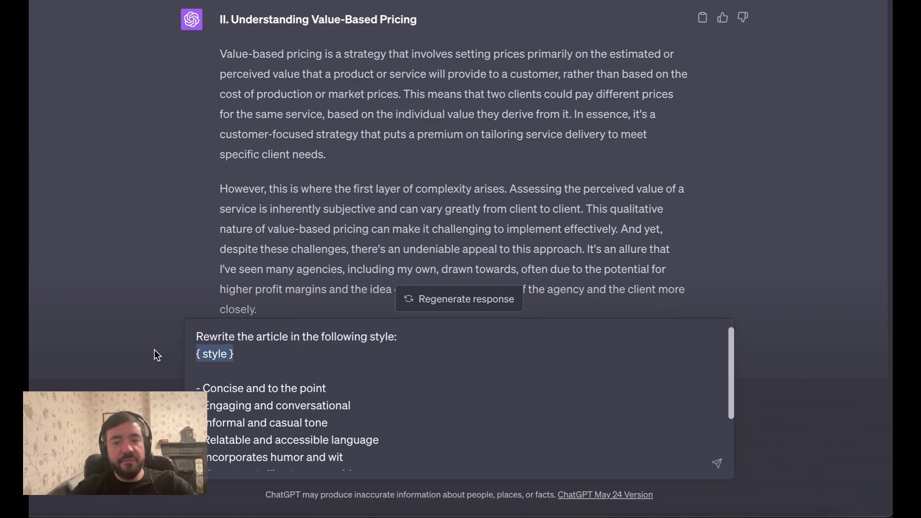
key(BackSpace)
key(BackSpace)
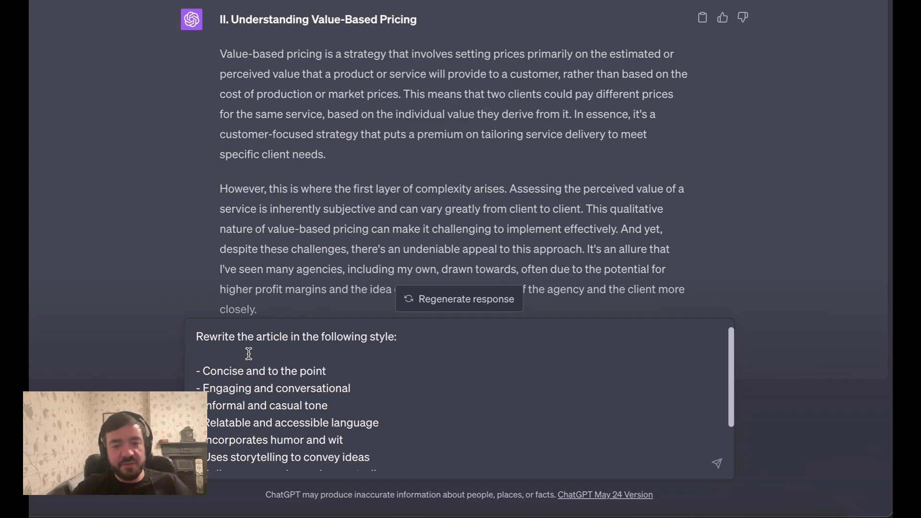
key(BackSpace)
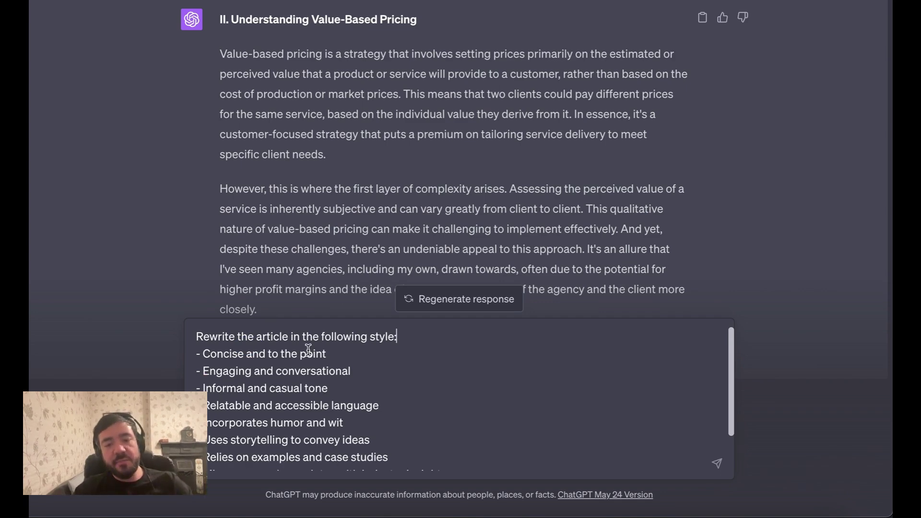
Review the style bullets in the message and delete the "Incorporates humor and wit" line.
scroll(332, 372, down, 1)
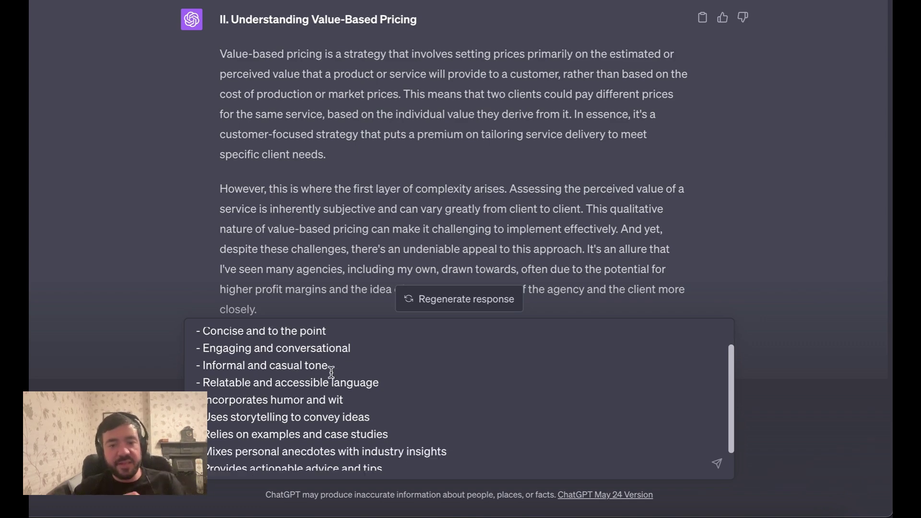
scroll(331, 372, up, 1)
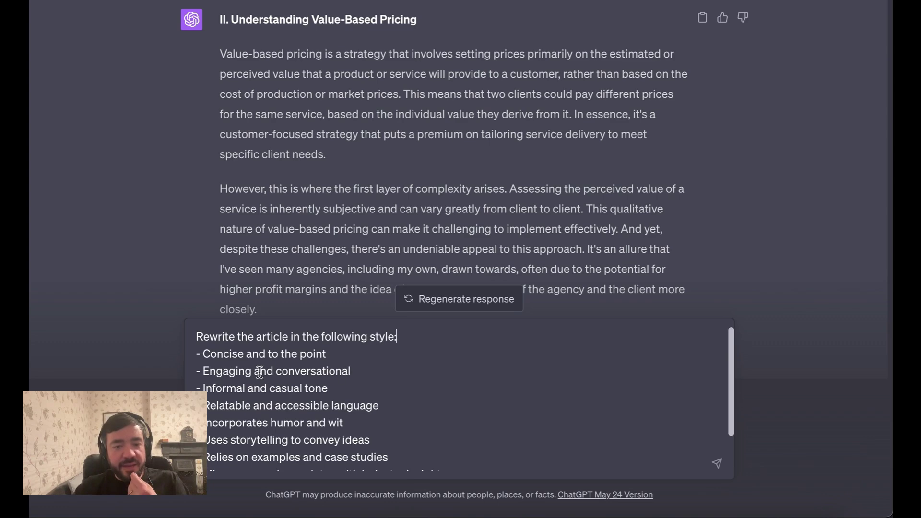
scroll(345, 364, down, 3)
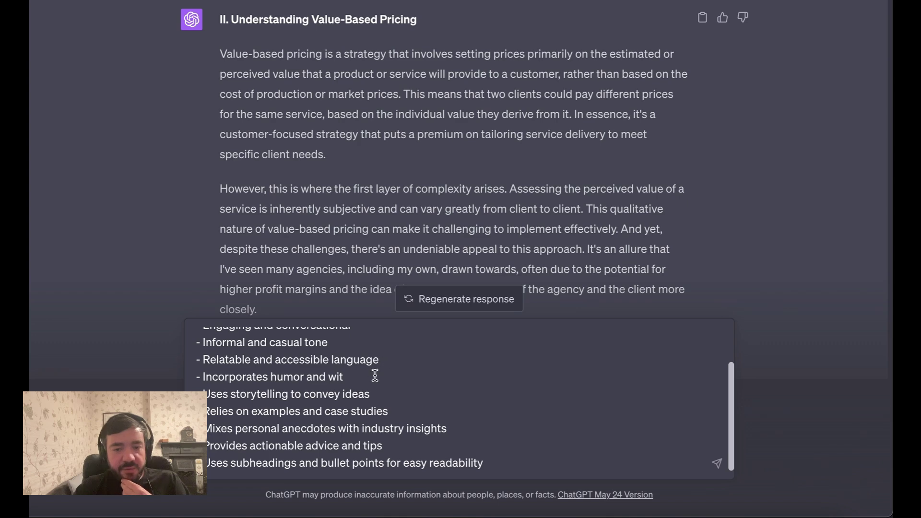
drag(367, 378, 185, 376)
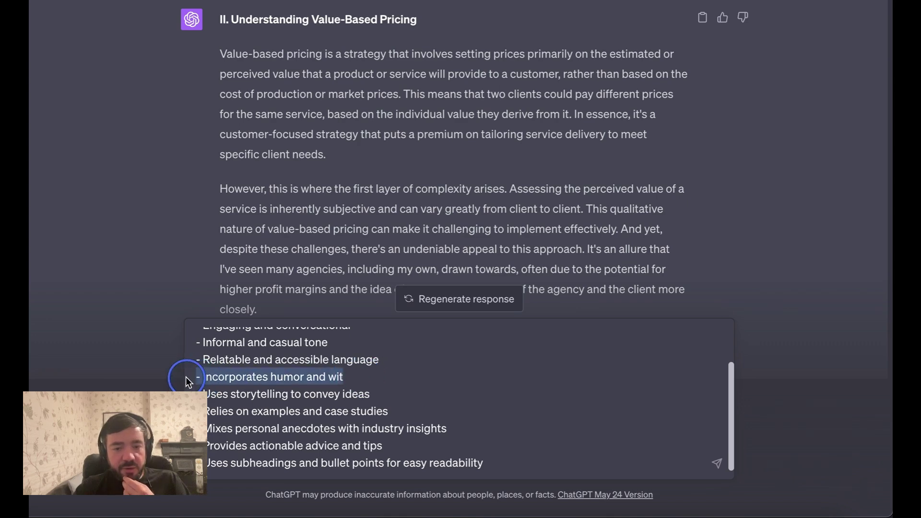
key(BackSpace)
key(BackSpace)
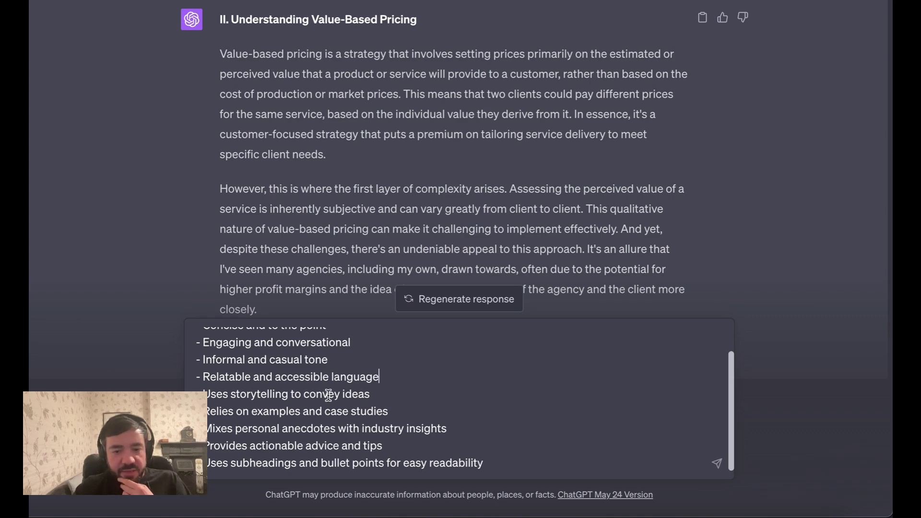
Replace the "Informal and casual tone" bullet text with "Professional and knowledgeable tone".
scroll(269, 372, up, 1)
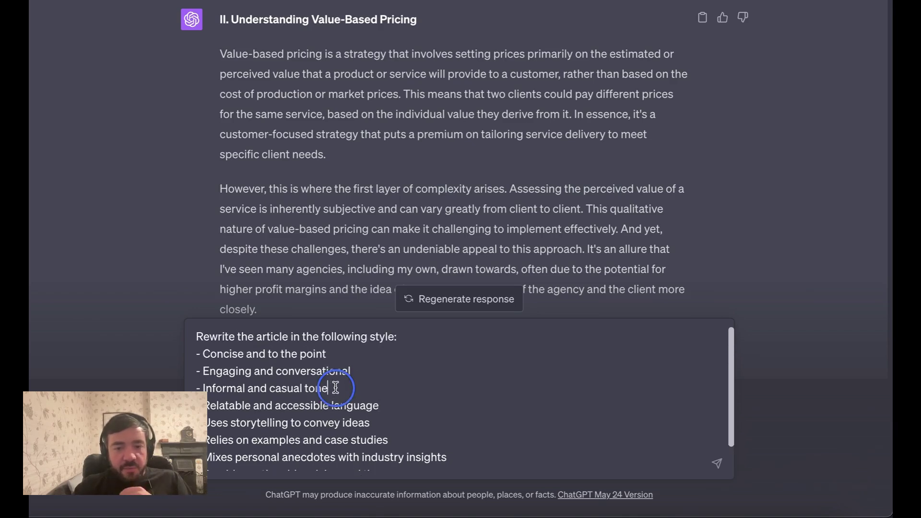
drag(332, 387, 201, 388)
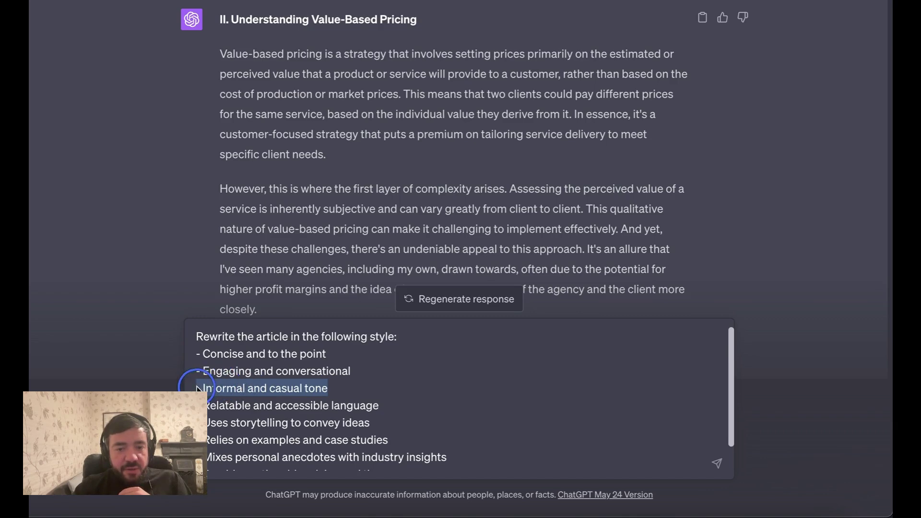
key(BackSpace)
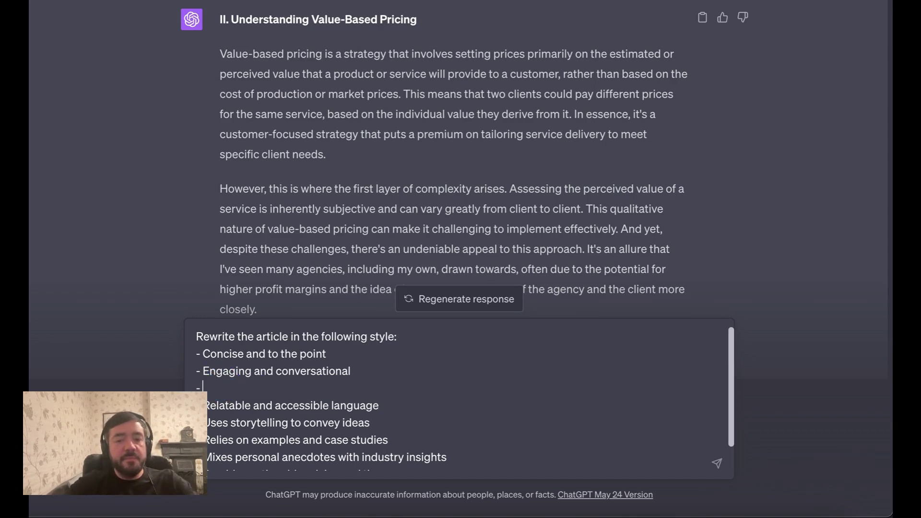
text(Professio)
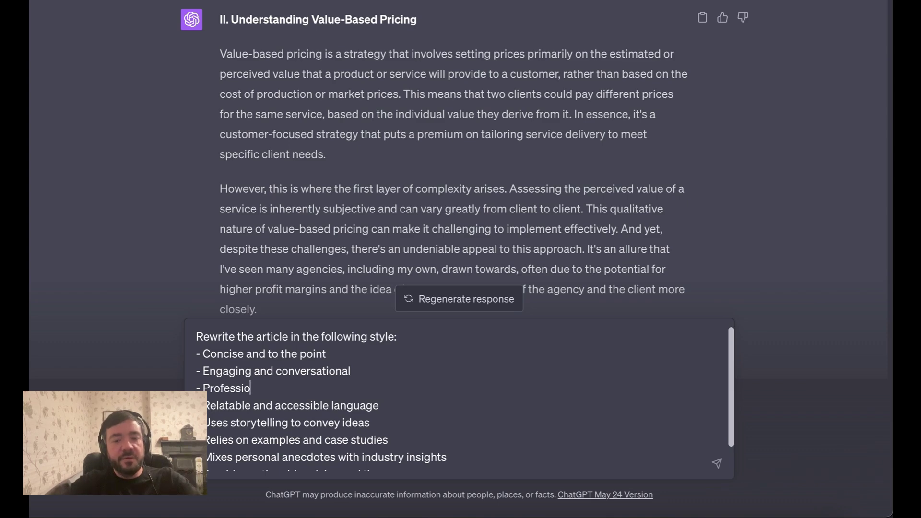
text(nal and know)
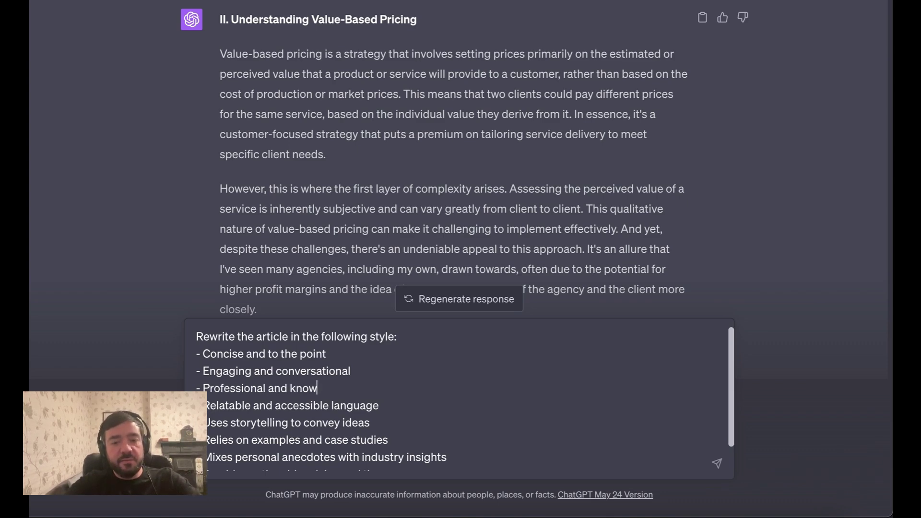
text(ledgeable)
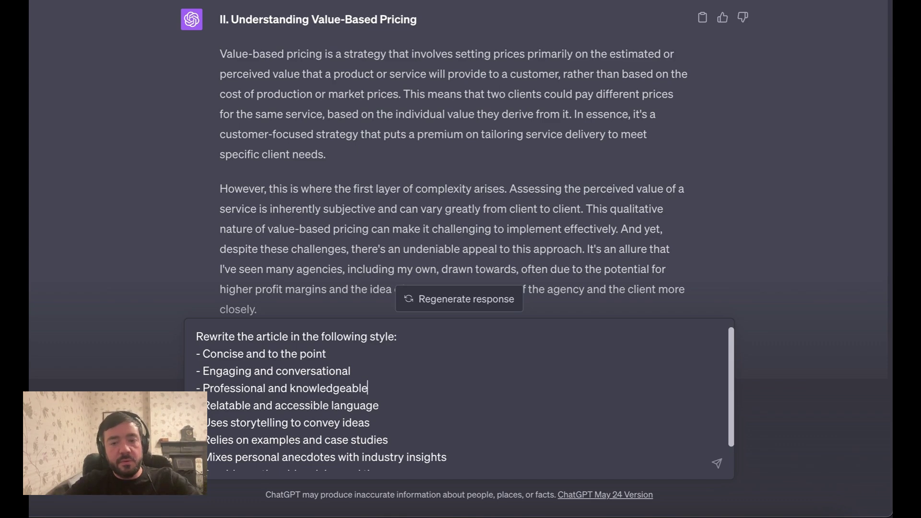
text( tone)
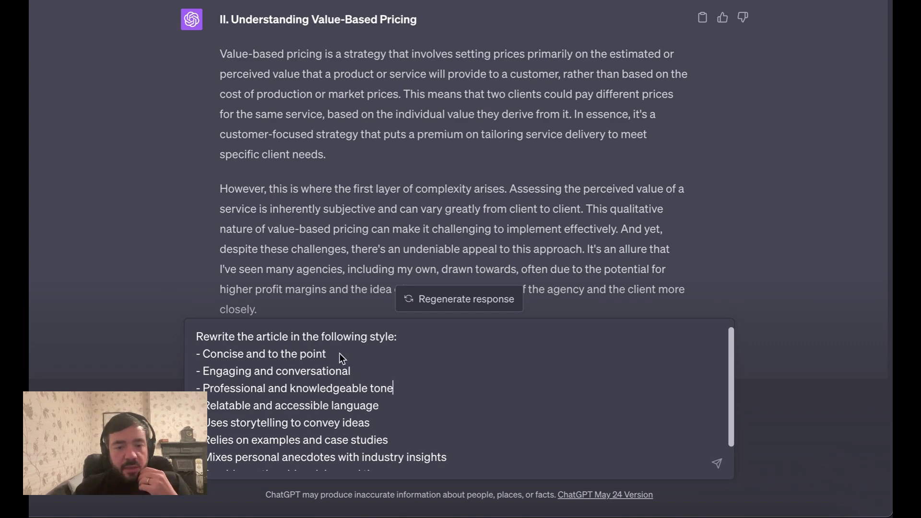
Delete the "Engaging and conversational" line from the style bullets.
drag(359, 370, 170, 371)
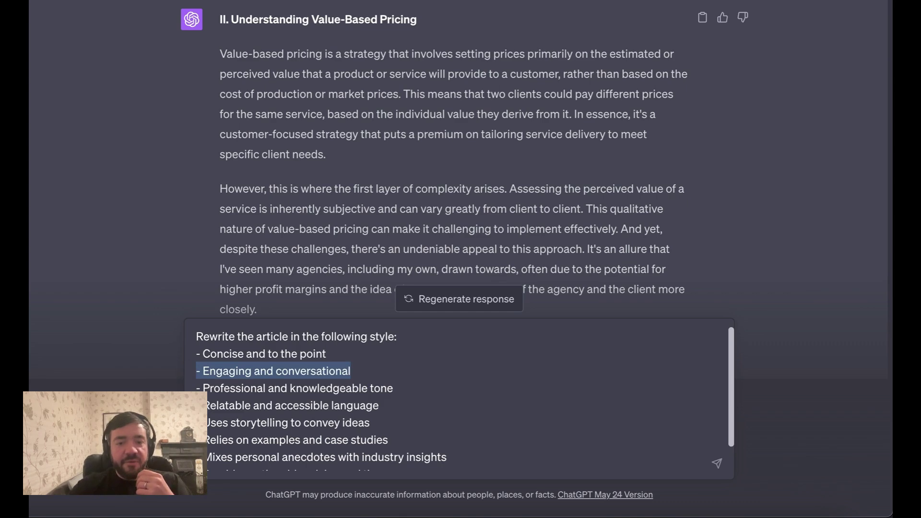
key(BackSpace)
key(BackSpace)
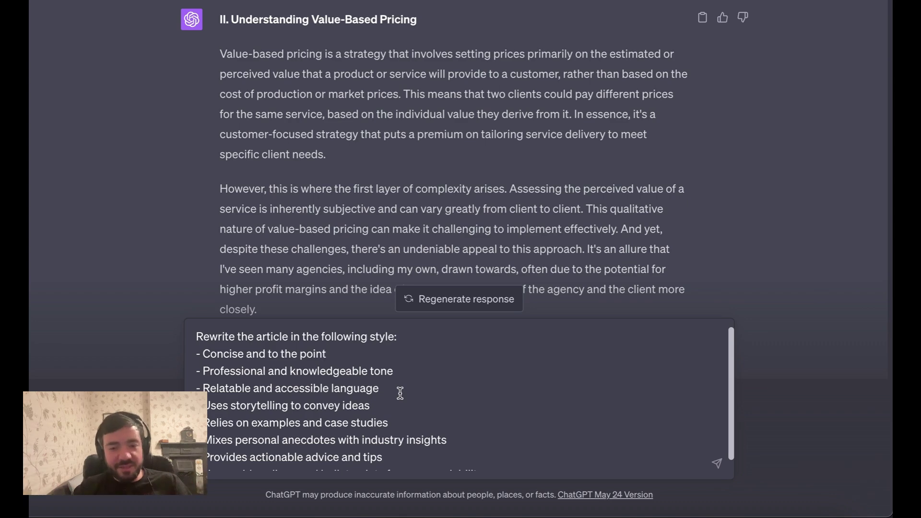
Check the remaining style bullets and send the rewrite prompt.
scroll(391, 409, down, 1)
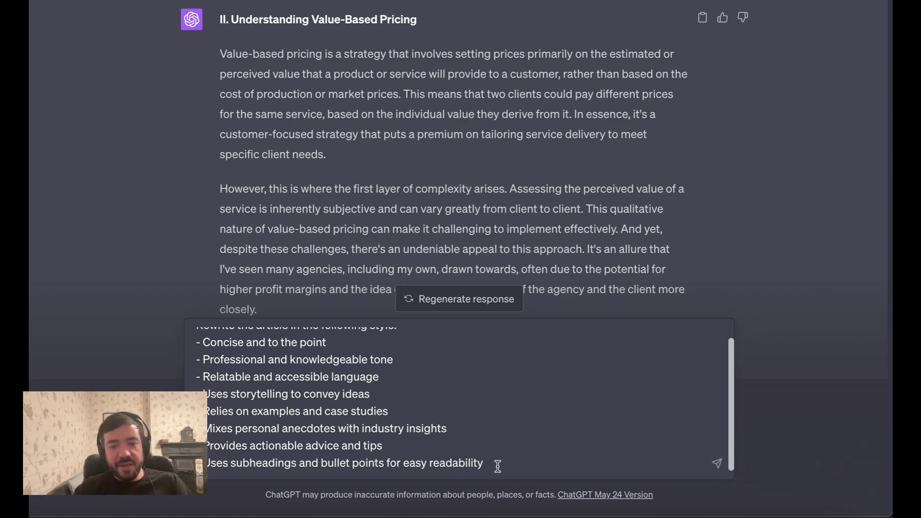
scroll(438, 418, up, 1)
scroll(486, 404, down, 1)
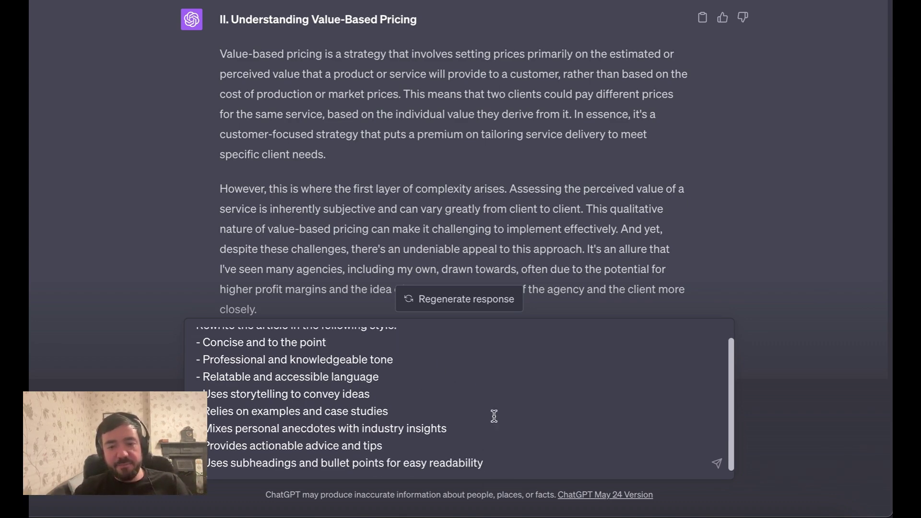
click(498, 471)
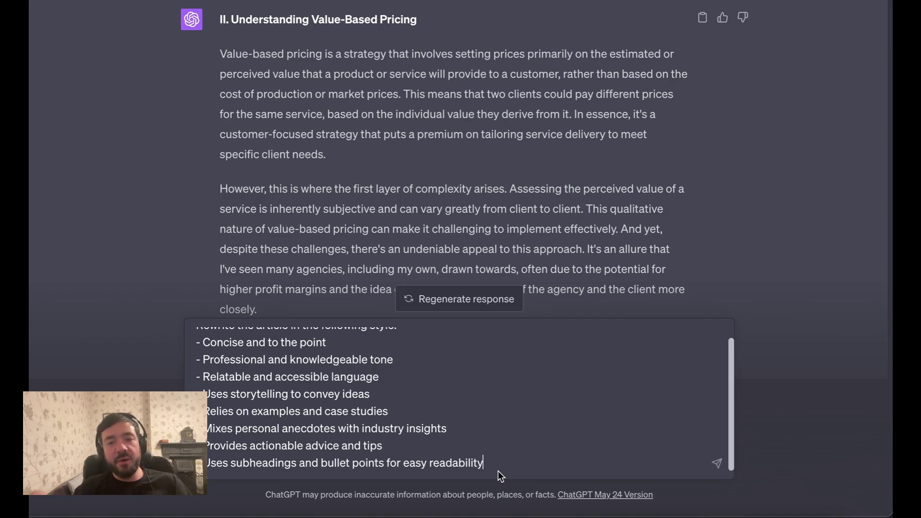
key(Return)
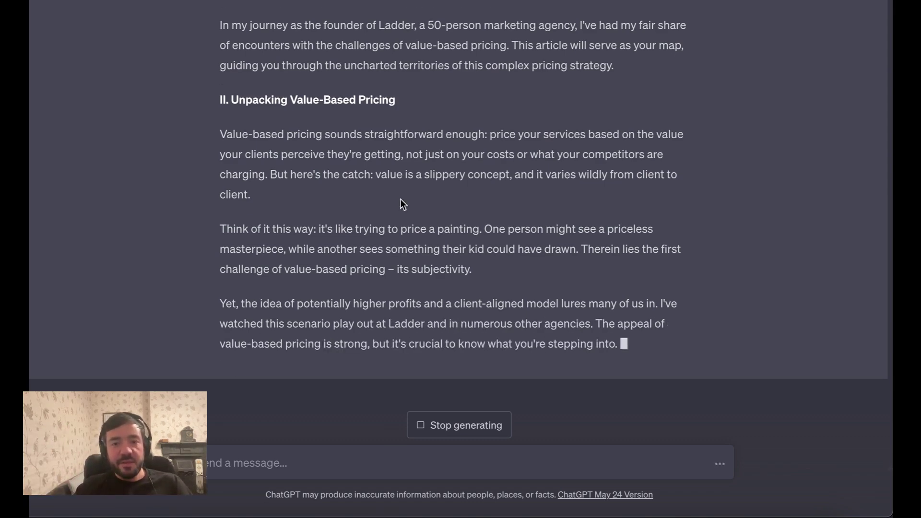
Read through the rewritten introduction and value-based pricing section to judge how well they match the requested style.
scroll(401, 199, up, 5)
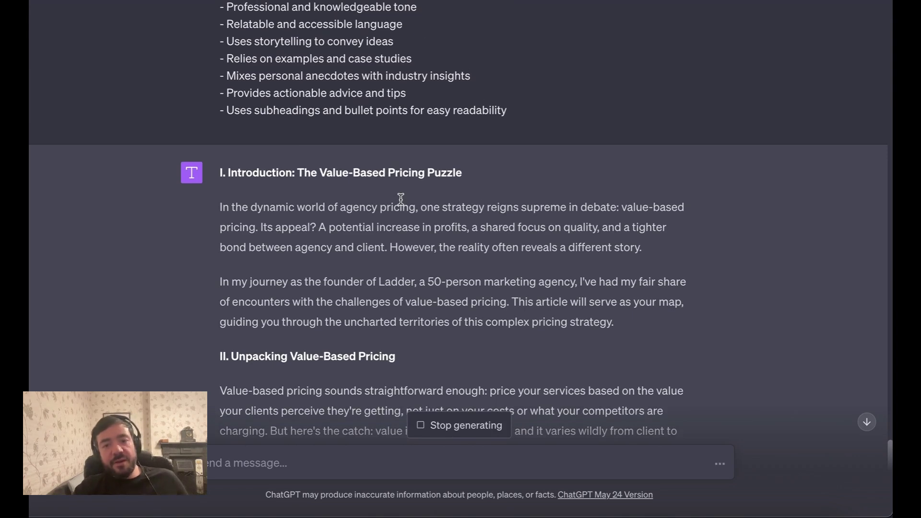
scroll(401, 199, up, 2)
scroll(401, 201, down, 3)
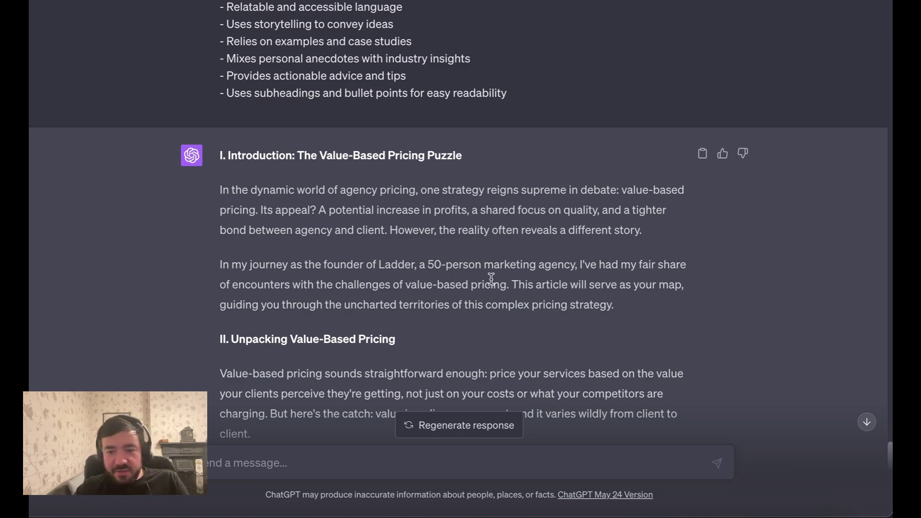
scroll(539, 294, down, 5)
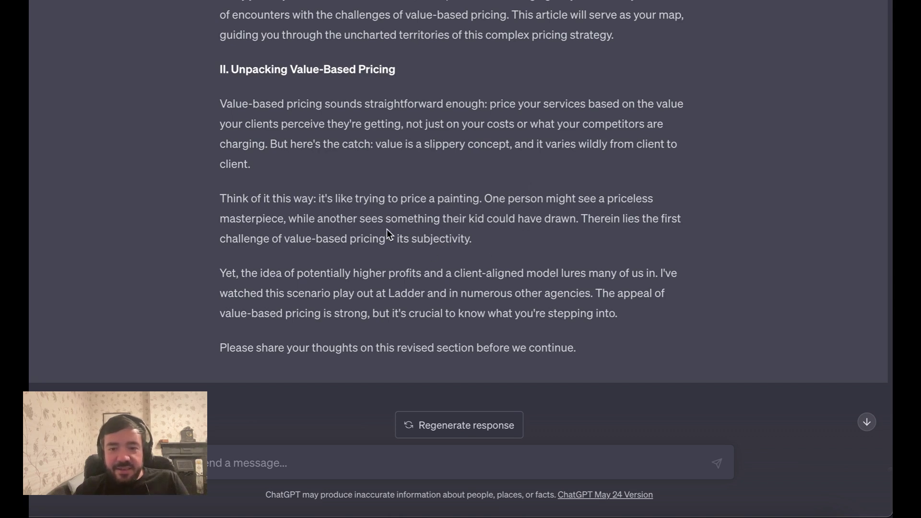
scroll(507, 253, up, 1)
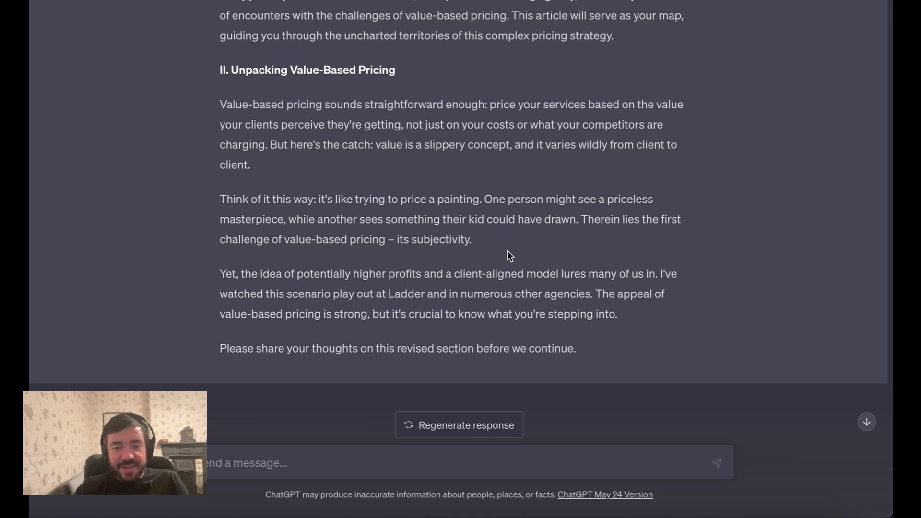
scroll(508, 252, up, 3)
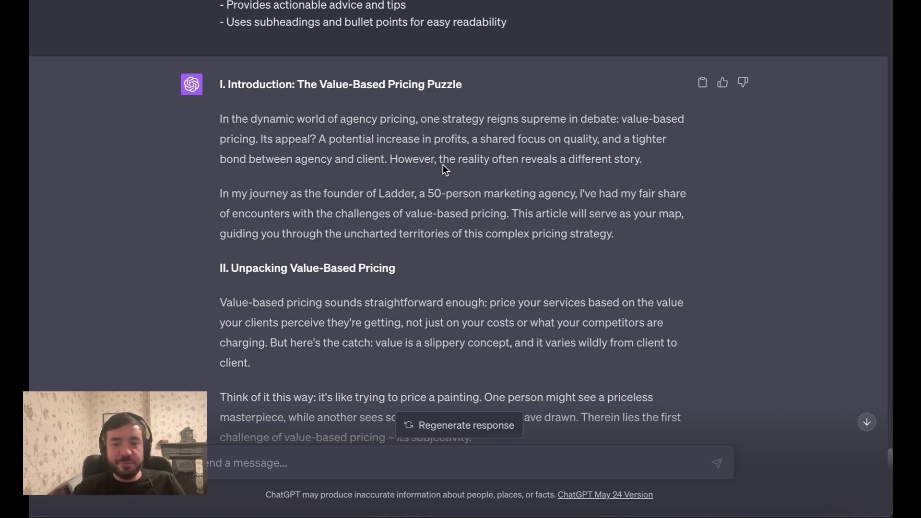
scroll(442, 165, down, 4)
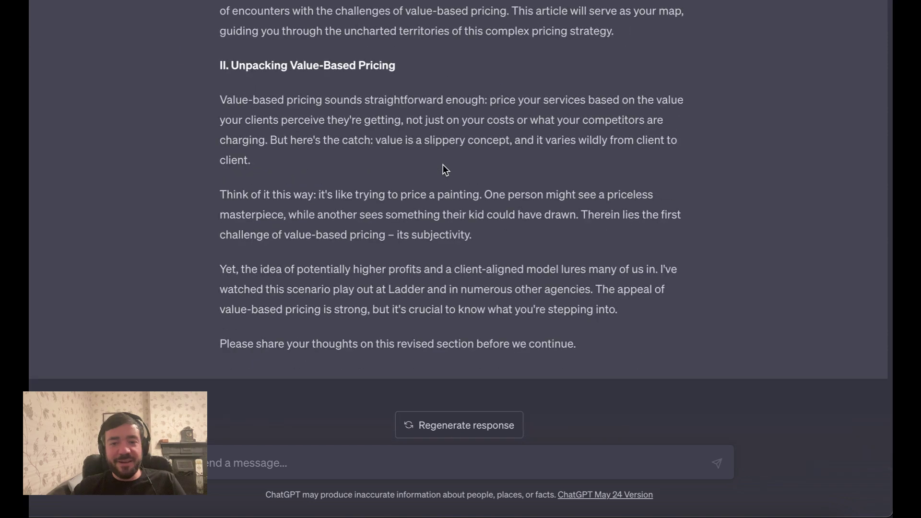